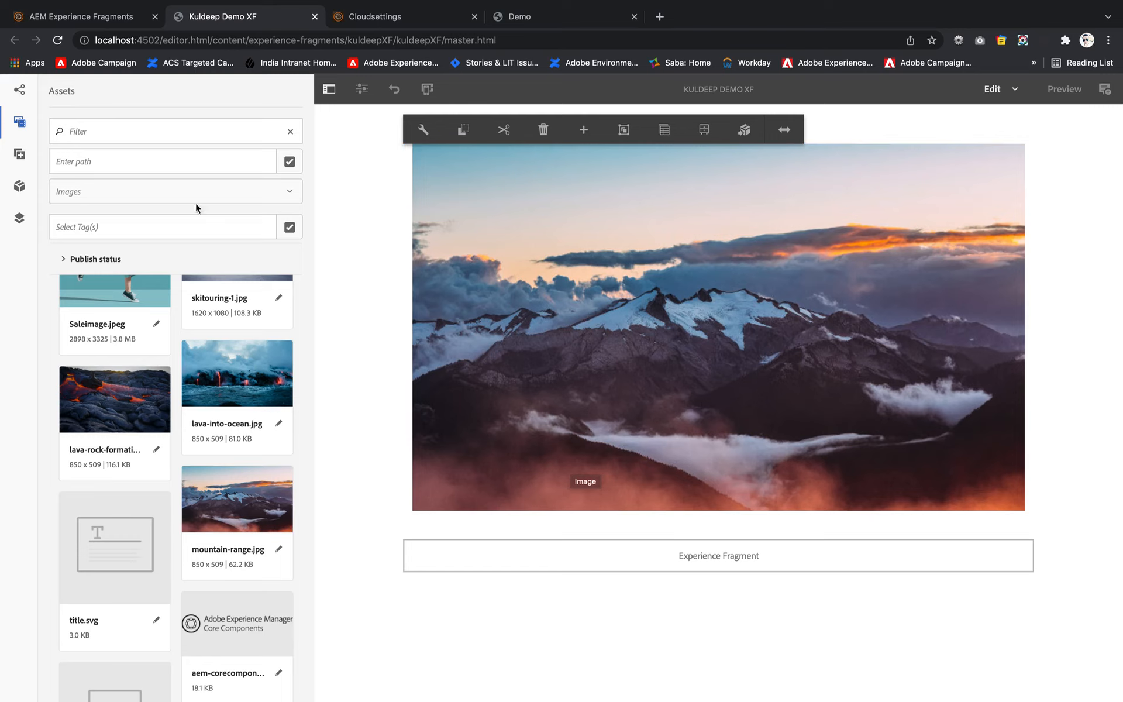
- Start a new variation of the experience fragment based on the Experience Fragment Web Variation template
{"action": "left_click", "coordinate": [21, 92]}
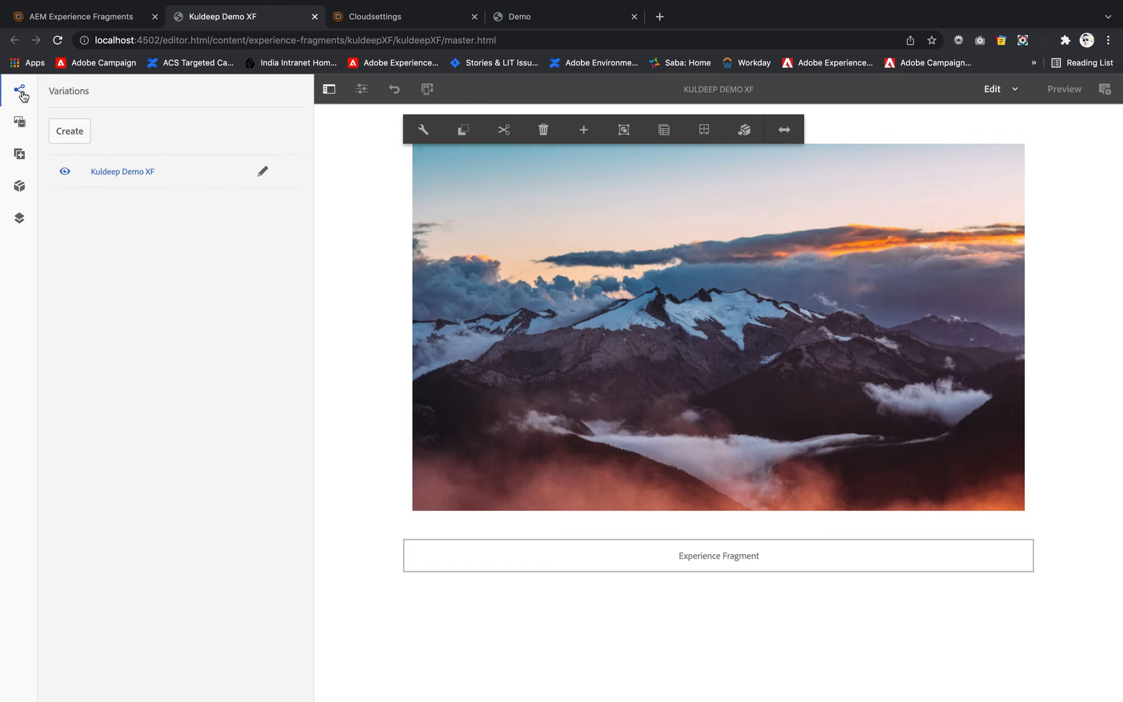
{"action": "left_click", "coordinate": [71, 141]}
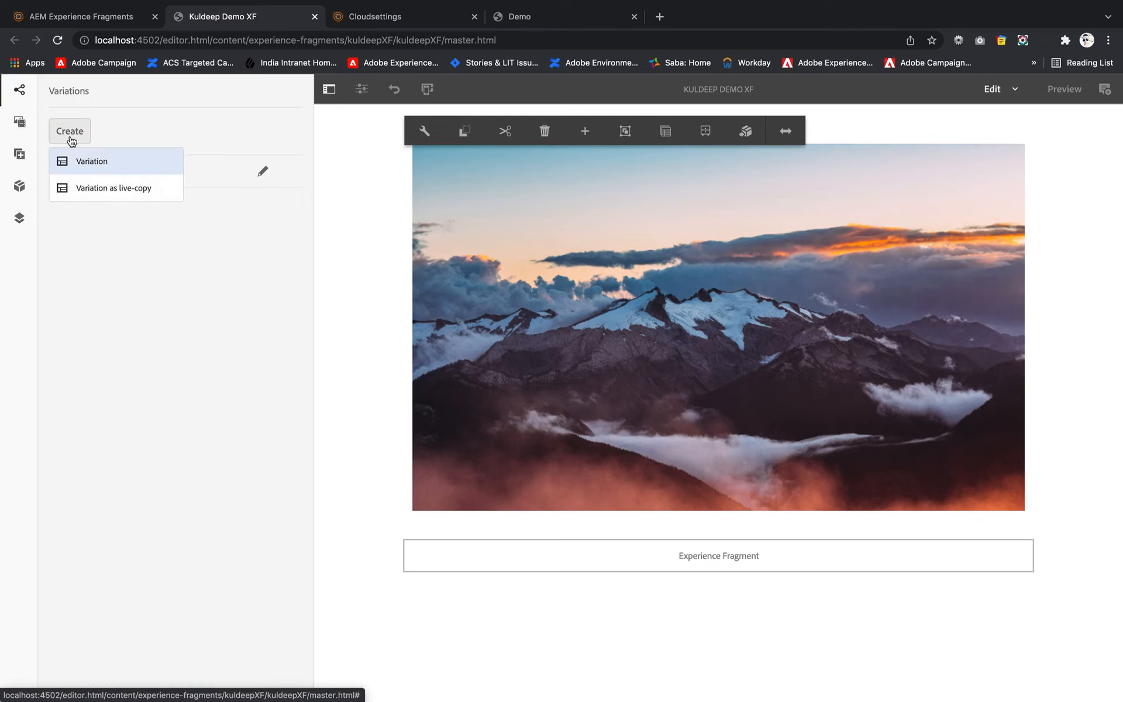
{"action": "left_click", "coordinate": [97, 162]}
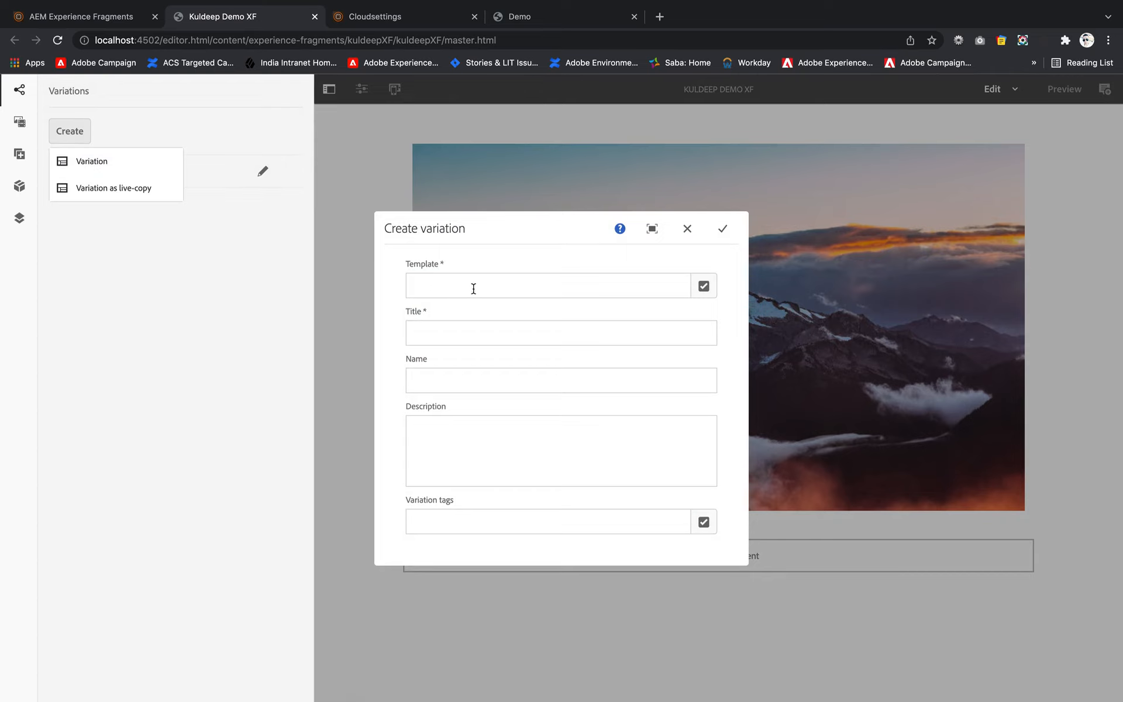
{"action": "left_click", "coordinate": [703, 287]}
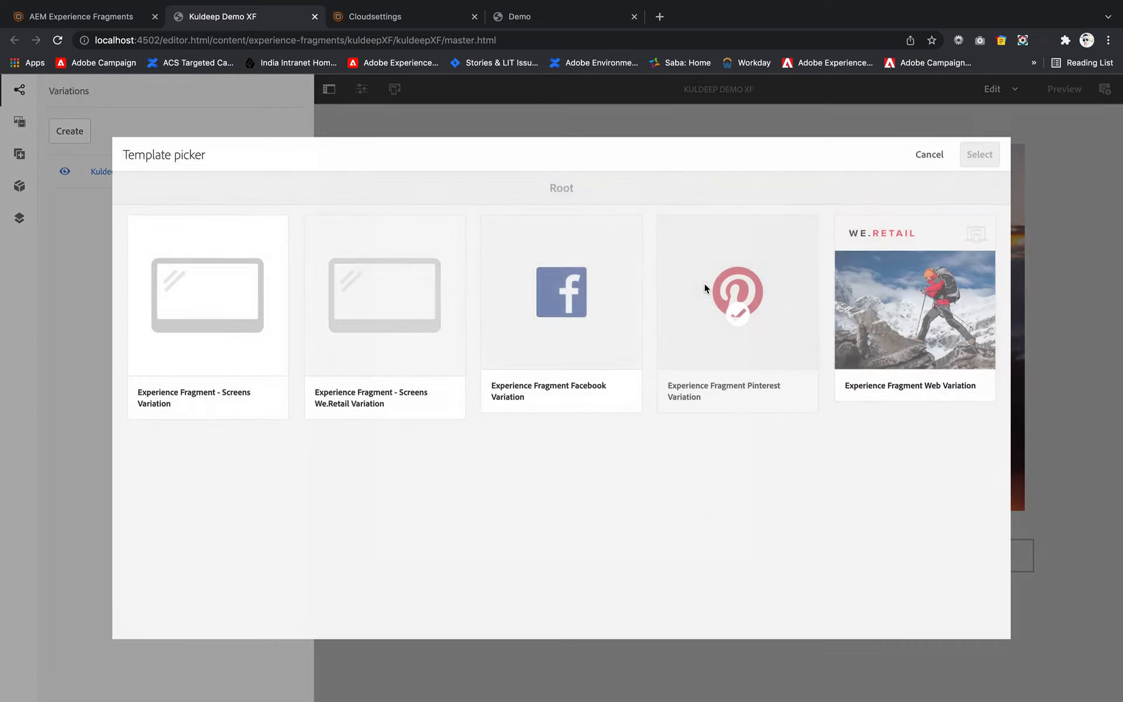
{"action": "left_click", "coordinate": [903, 293]}
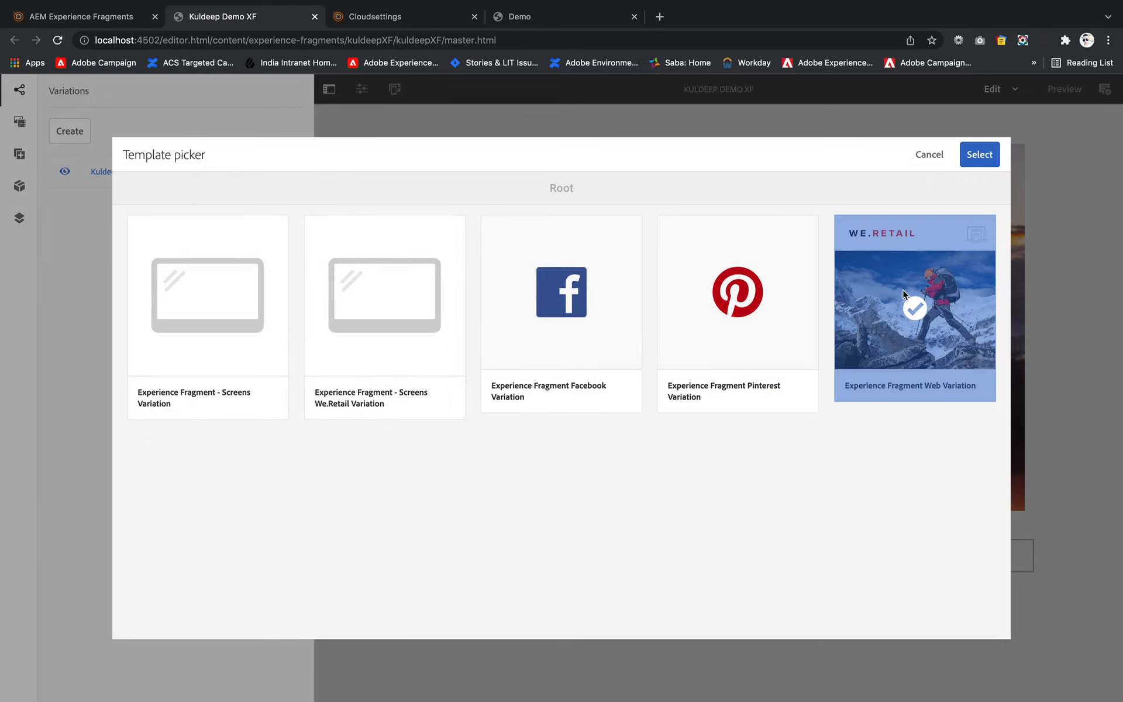
{"action": "left_click", "coordinate": [979, 155]}
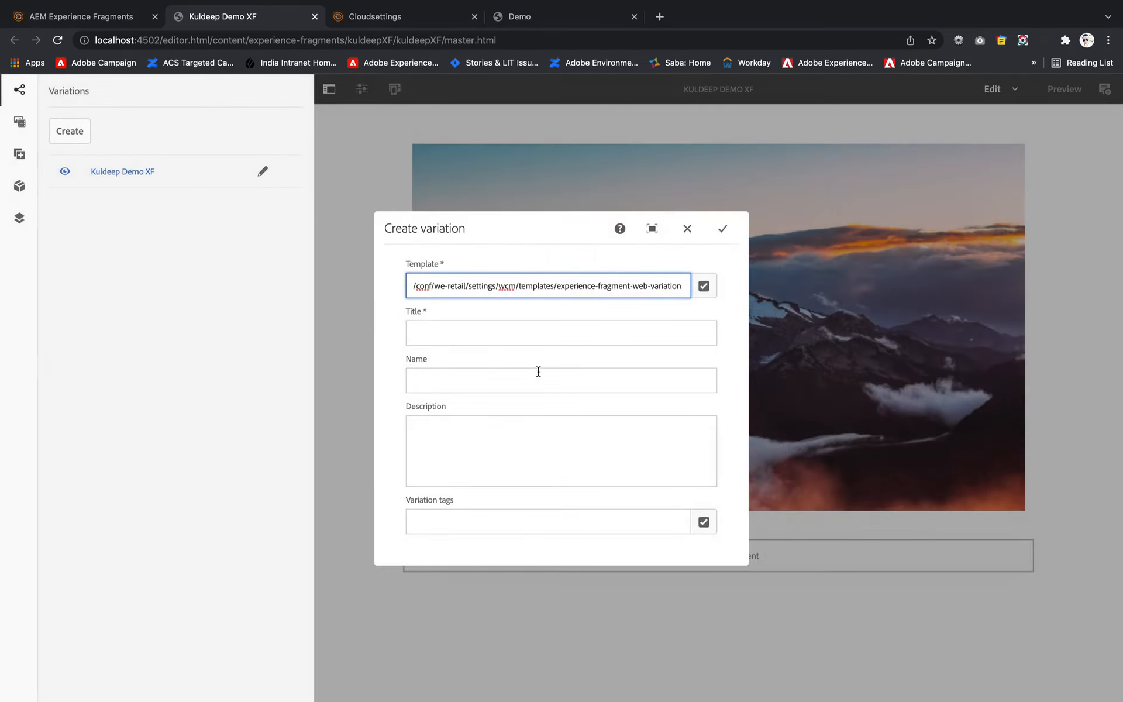
- Title the variation "Males XF", name it "males" and create it
{"action": "left_click", "coordinate": [526, 333]}
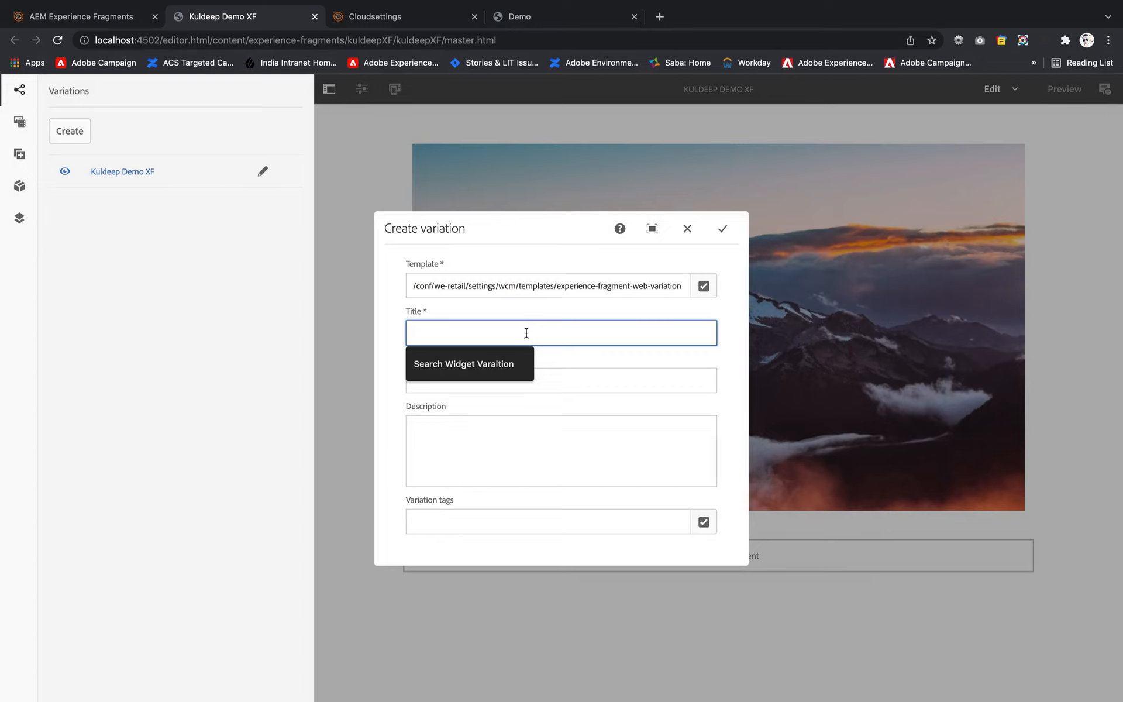
{"action": "type", "text": "MA"}
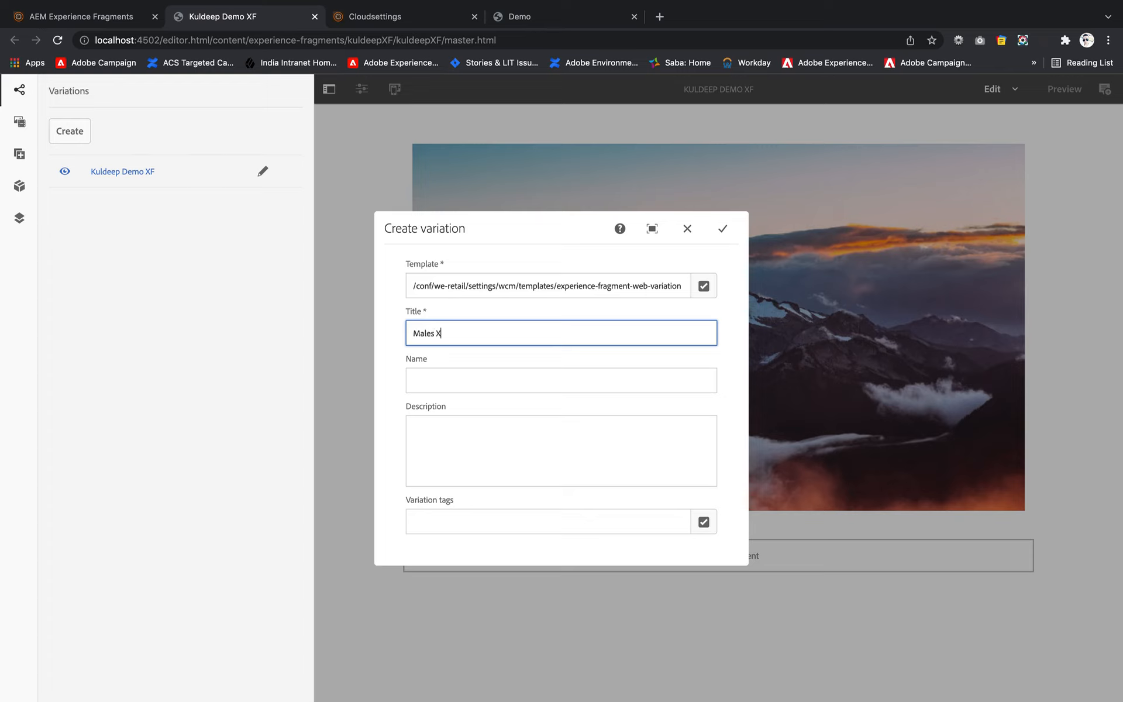
{"action": "left_click", "coordinate": [525, 368]}
{"action": "type", "text": "males"}
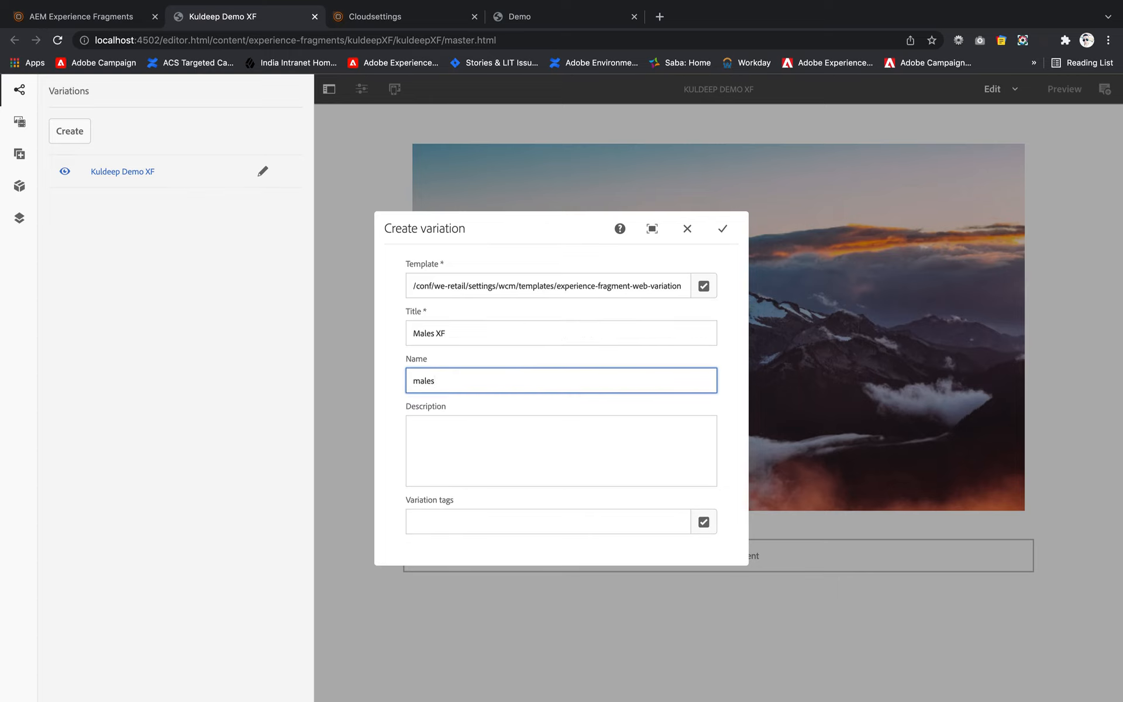
{"action": "left_click", "coordinate": [724, 230]}
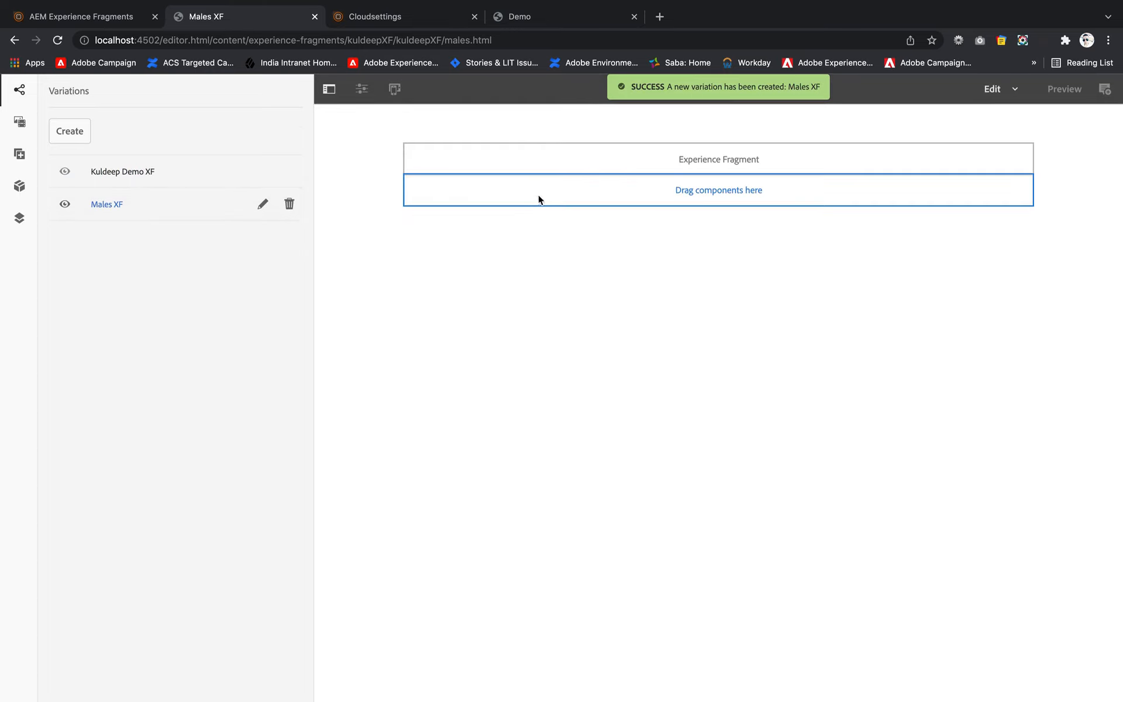
- Insert an Image component above the Experience Fragment placeholder in the Males XF variation
{"action": "left_click", "coordinate": [578, 174]}
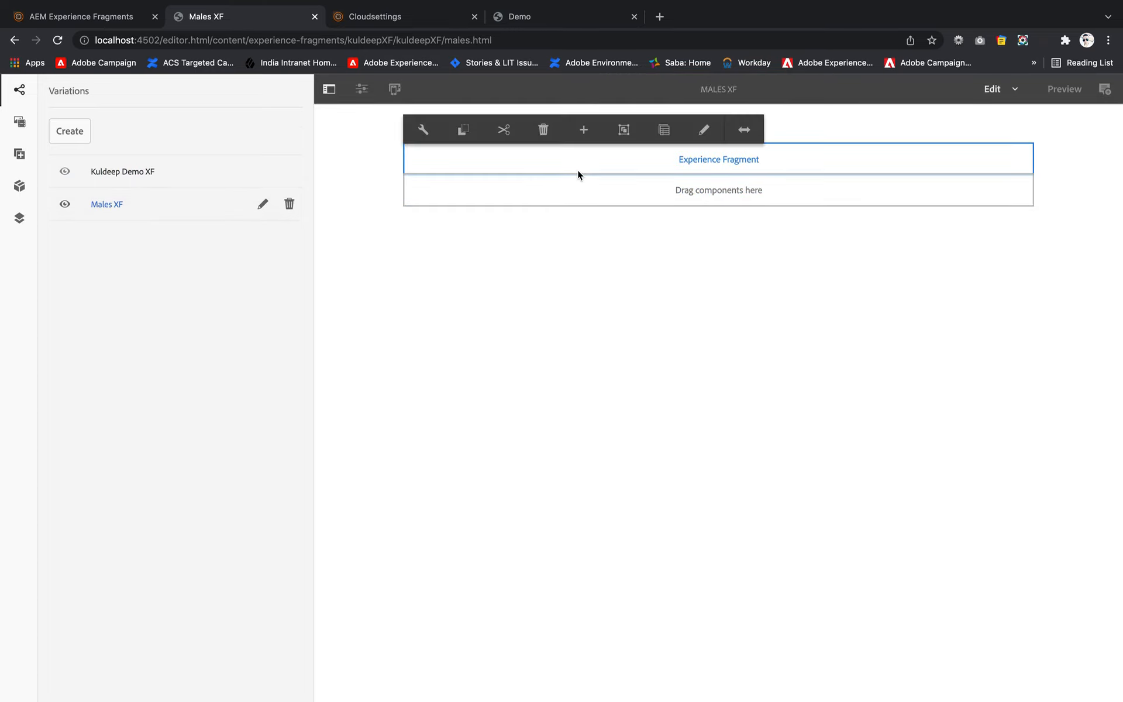
{"action": "left_click", "coordinate": [582, 126]}
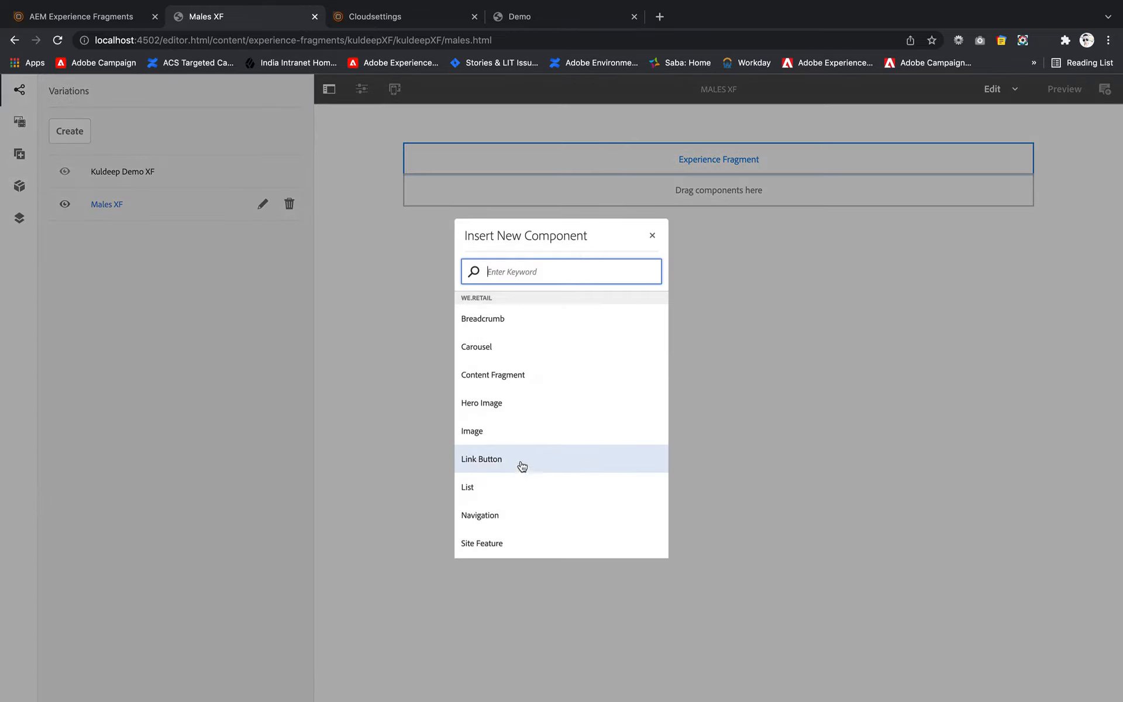
{"action": "left_click", "coordinate": [512, 434]}
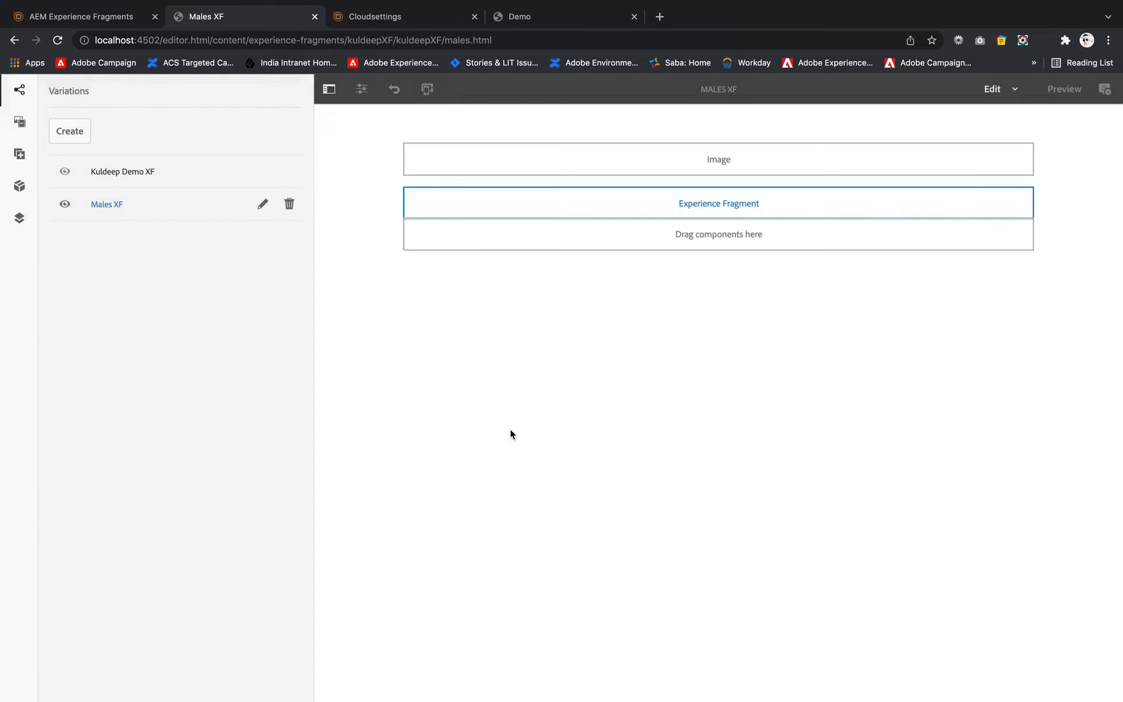
- Filter the image assets by "men" and place men_1.jpg in the Males XF variation's Image component
{"action": "left_click", "coordinate": [539, 168]}
{"action": "left_click", "coordinate": [22, 124]}
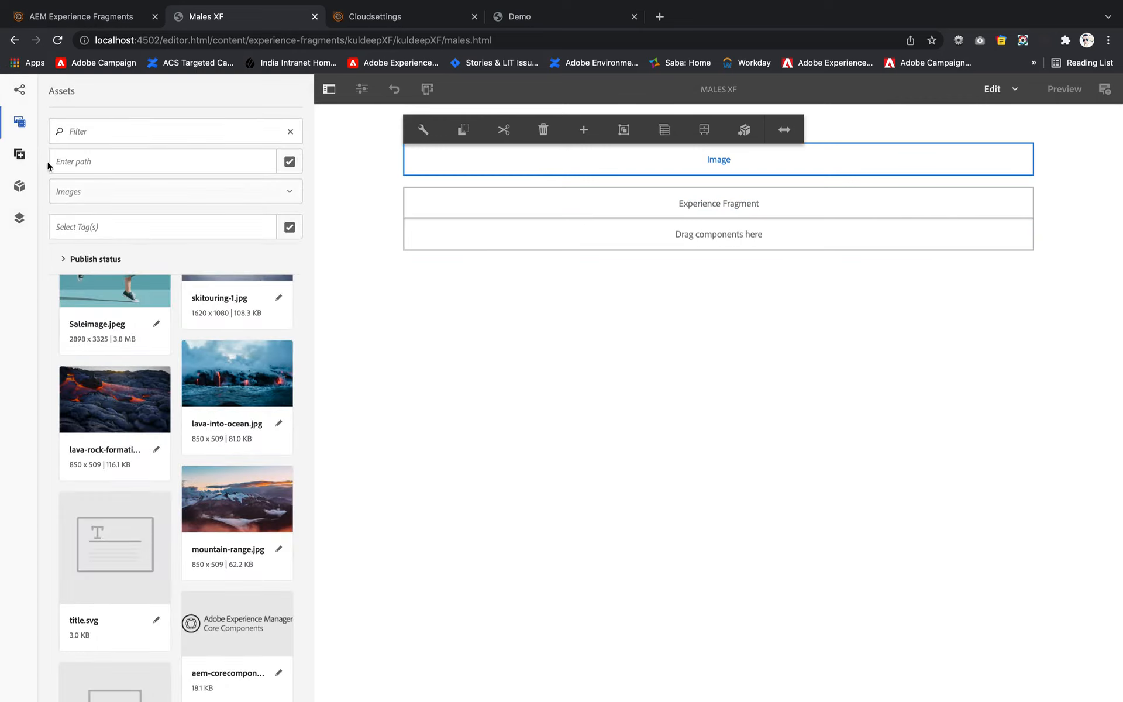
{"action": "scroll", "coordinate": [117, 445], "scroll_direction": "down", "scroll_amount": 5}
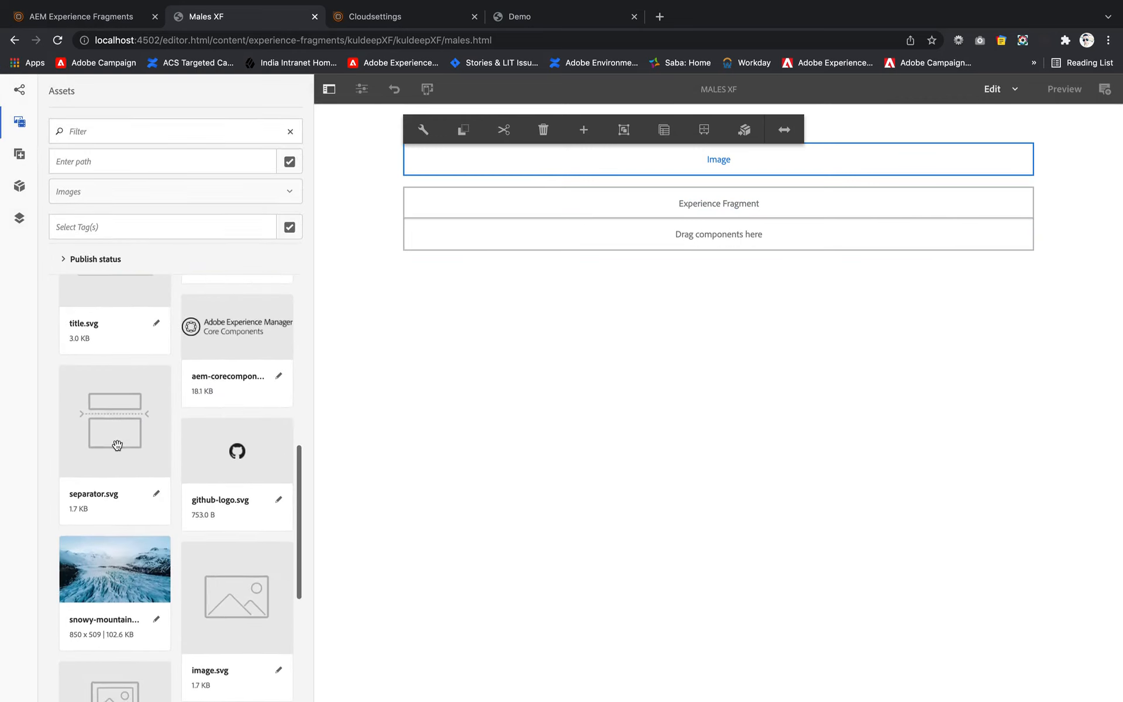
{"action": "scroll", "coordinate": [117, 446], "scroll_direction": "down", "scroll_amount": 4}
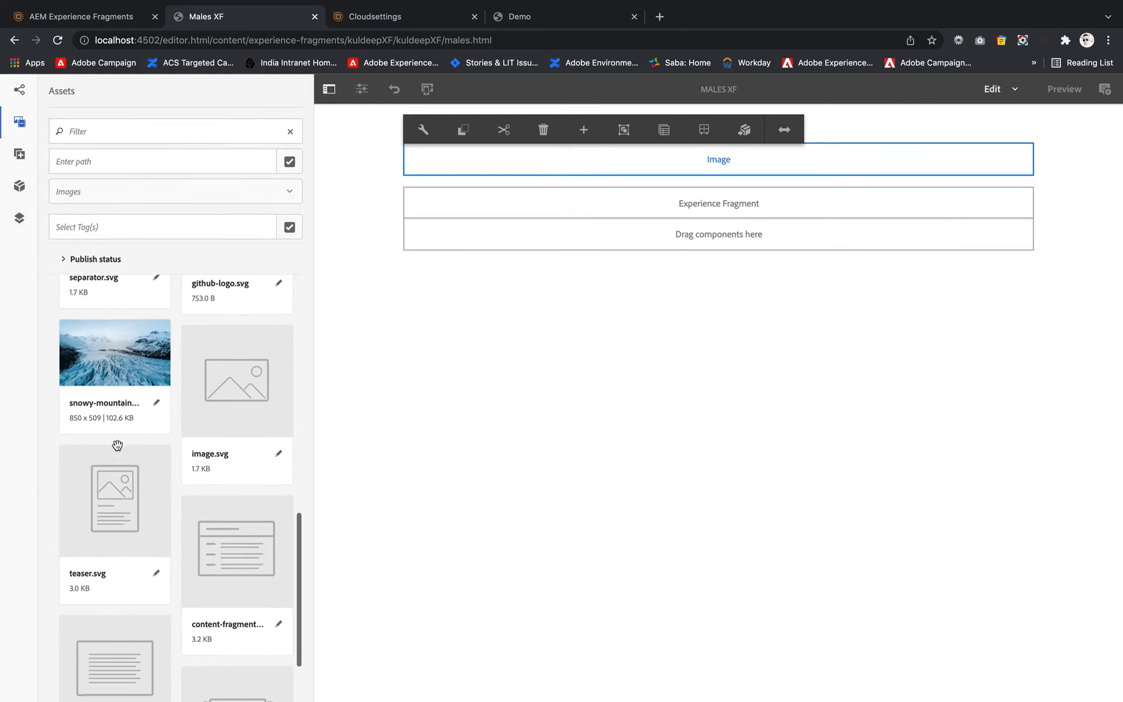
{"action": "left_click", "coordinate": [123, 128]}
{"action": "type", "text": "men"}
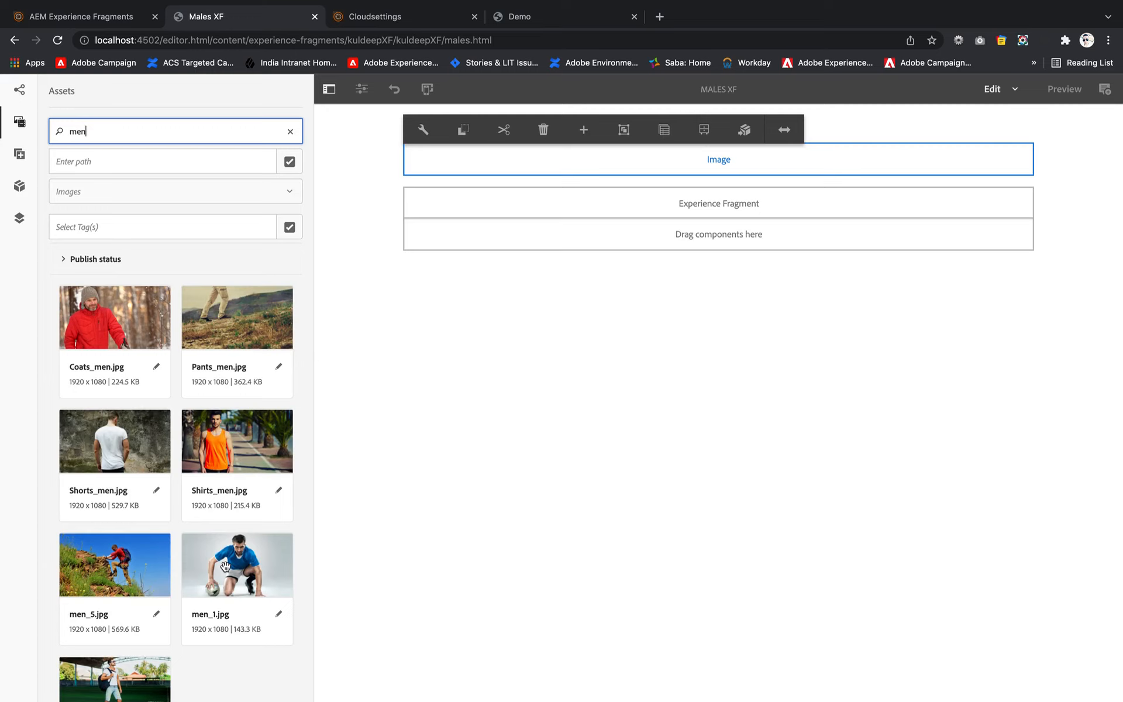
{"action": "scroll", "coordinate": [115, 576], "scroll_direction": "down", "scroll_amount": 3}
{"action": "scroll", "coordinate": [114, 576], "scroll_direction": "up", "scroll_amount": 2}
{"action": "left_click", "coordinate": [244, 553]}
{"action": "left_click_drag", "start_coordinate": [244, 553], "coordinate": [593, 155]}
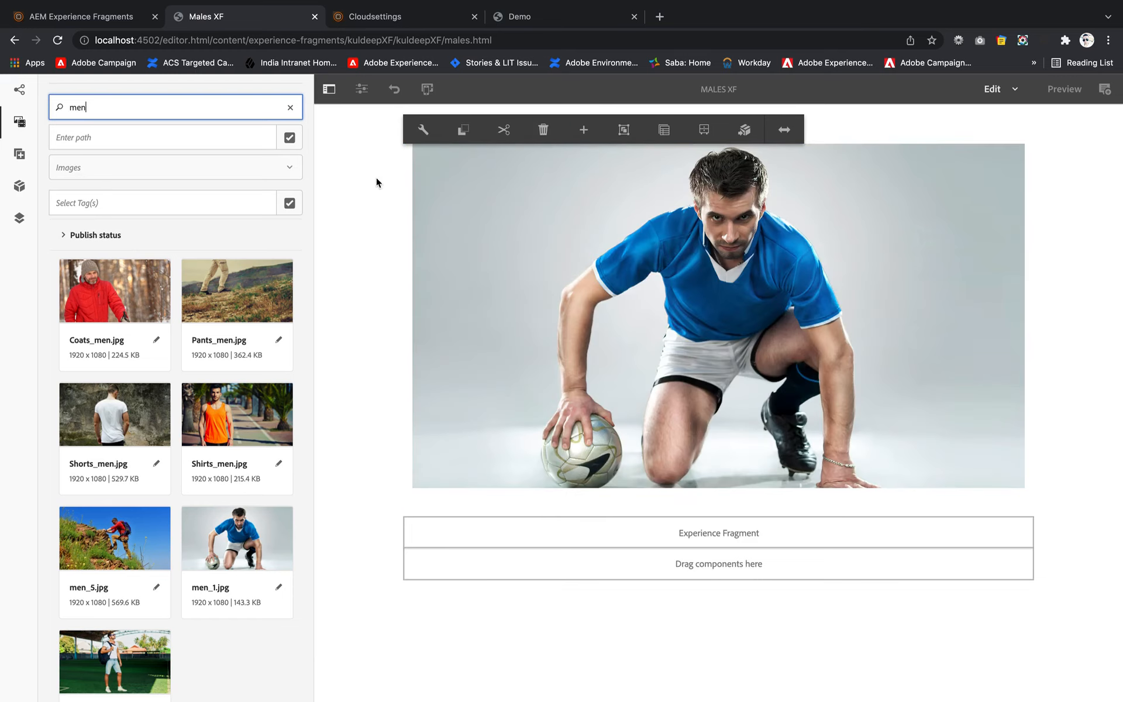
- Start another variation of the fragment using the Experience Fragment Web Variation template
{"action": "left_click", "coordinate": [19, 90]}
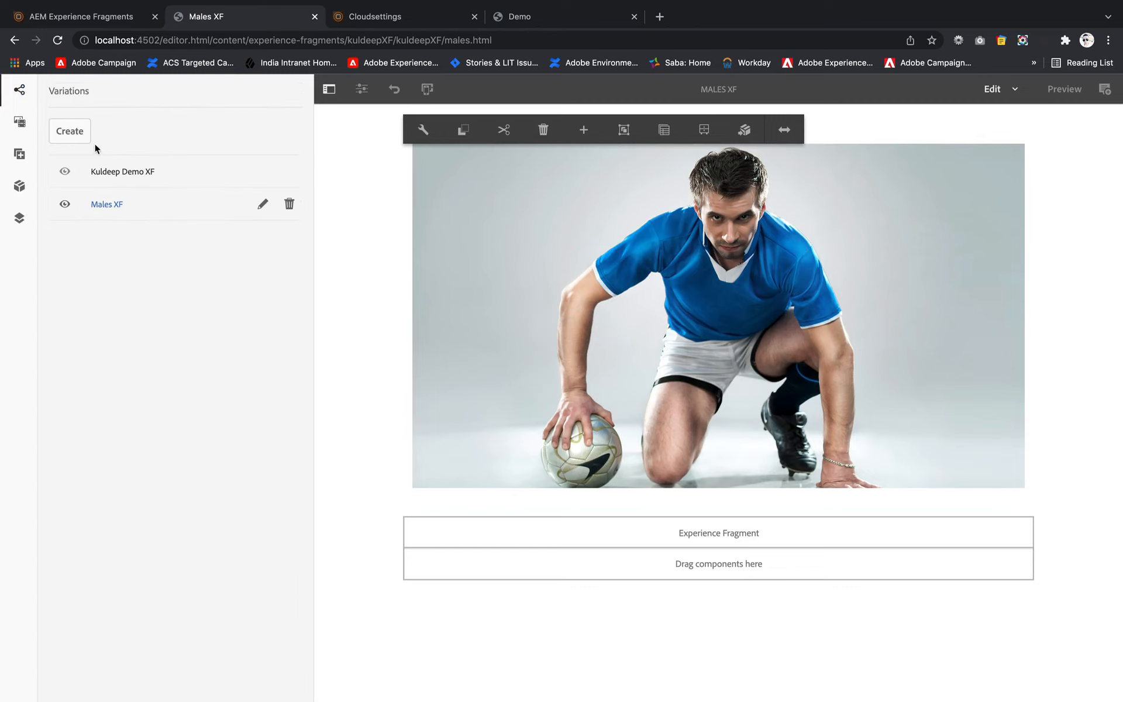
{"action": "left_click", "coordinate": [80, 132]}
{"action": "left_click", "coordinate": [104, 169]}
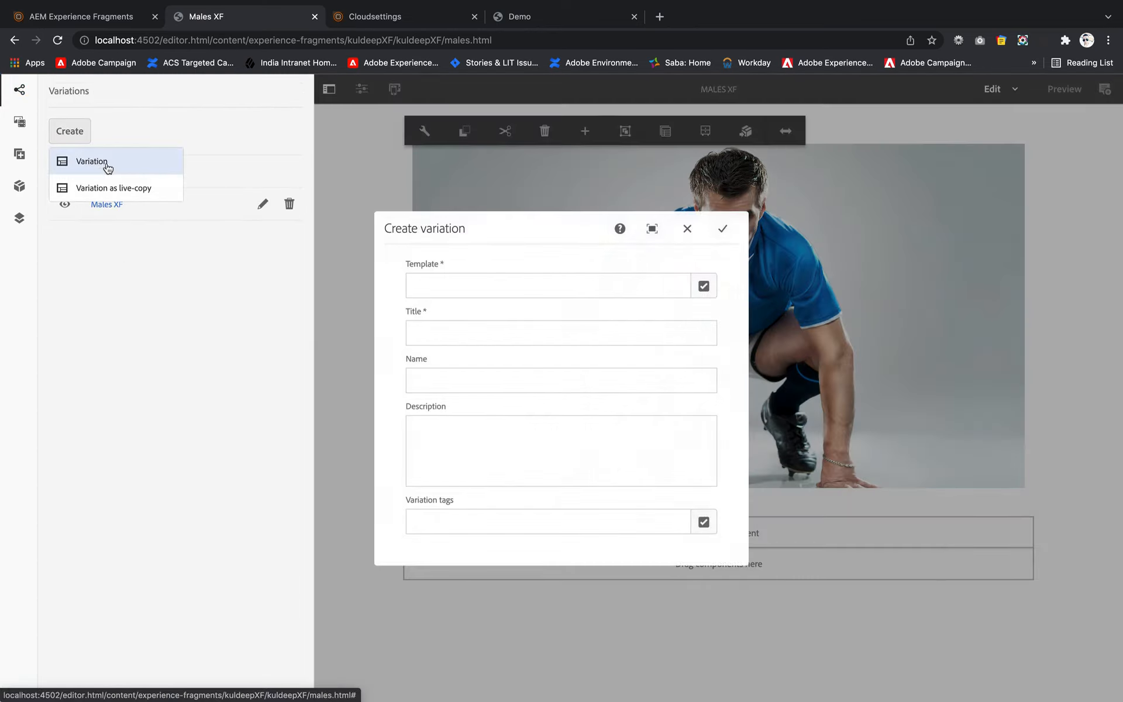
{"action": "left_click", "coordinate": [705, 288]}
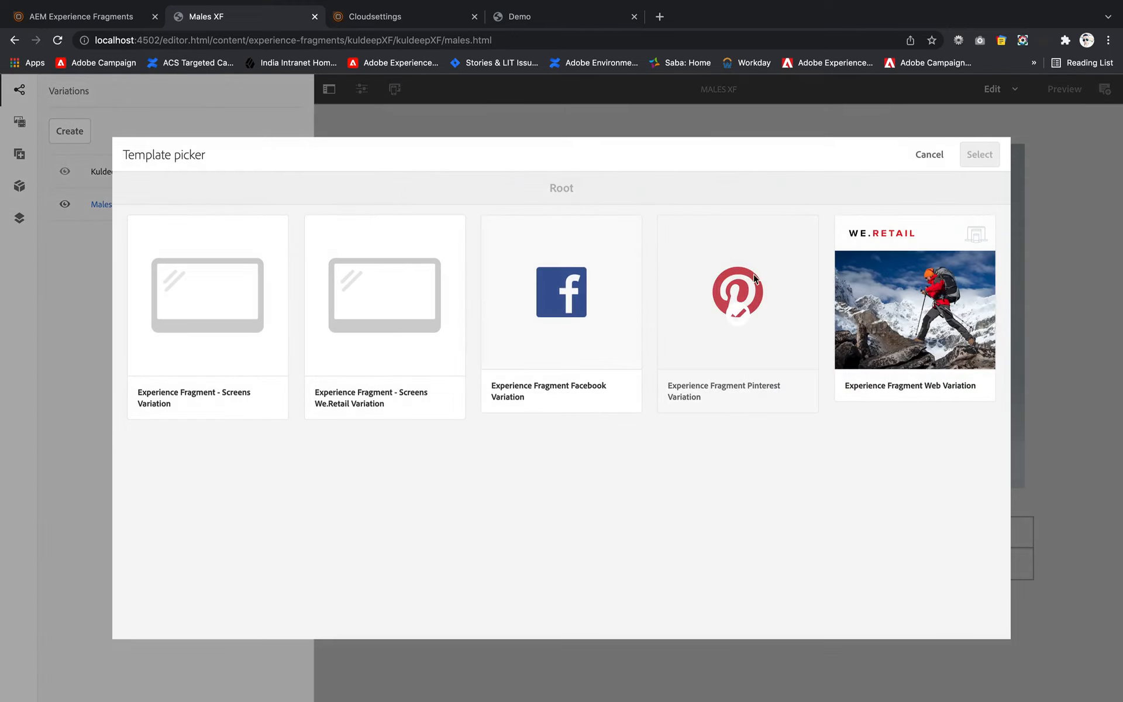
{"action": "left_click", "coordinate": [914, 305]}
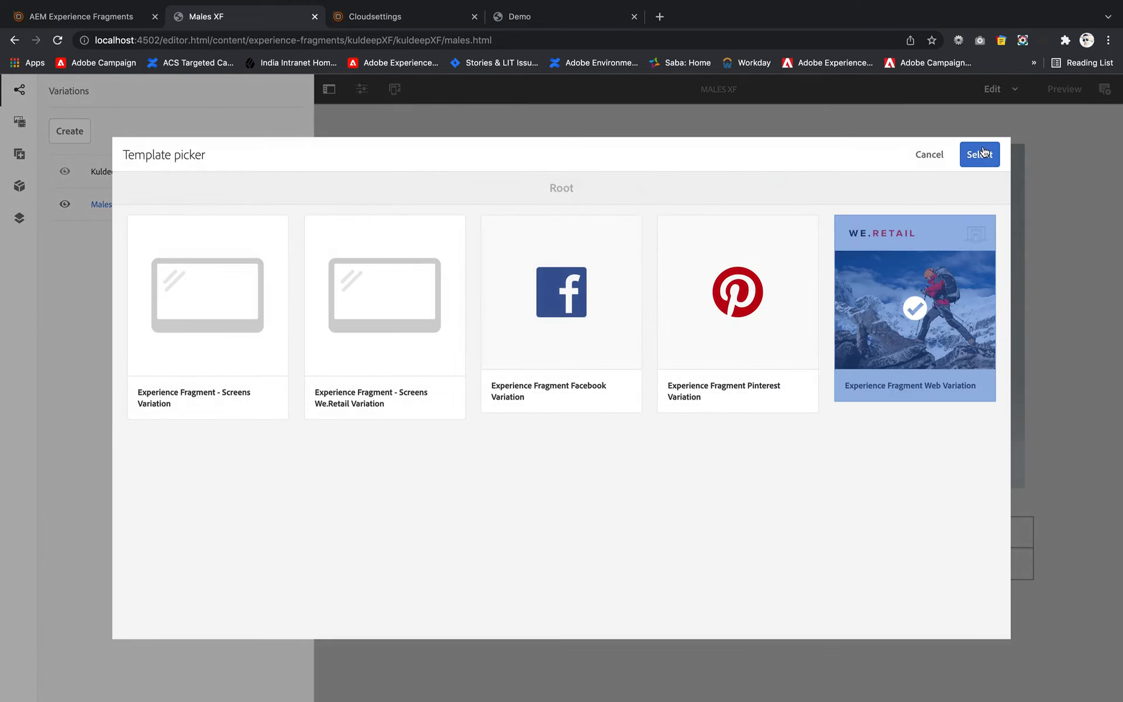
{"action": "left_click", "coordinate": [984, 153]}
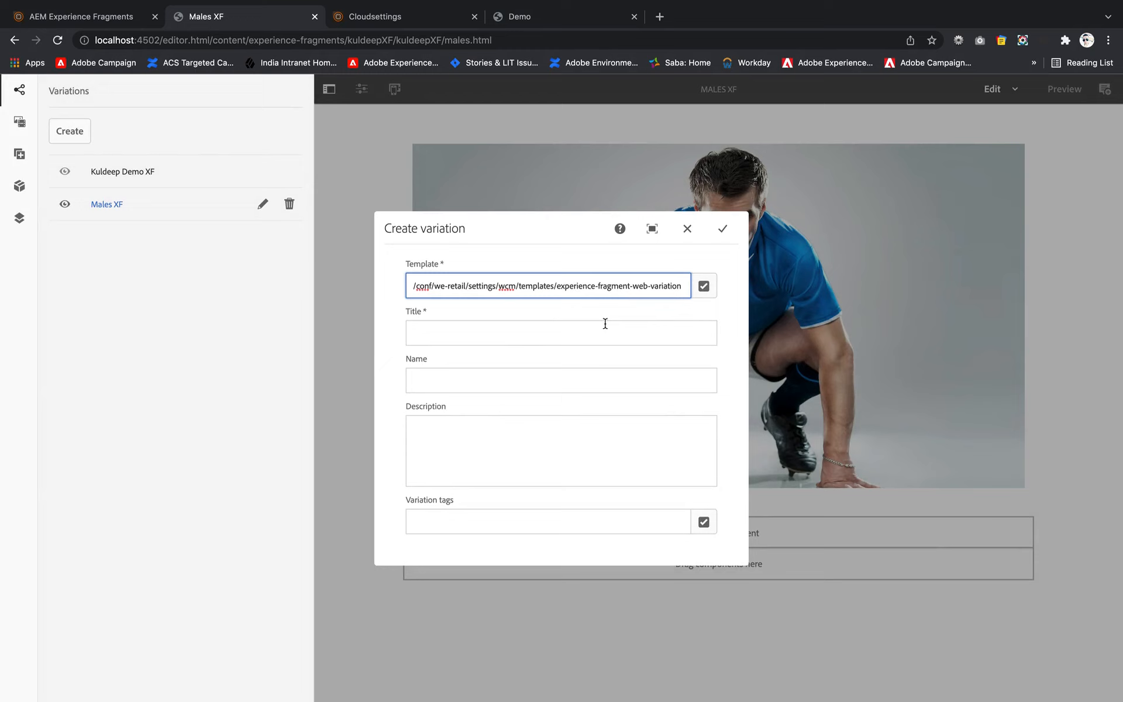
- Title the variation "Females XF", name it "femalesXF" and create it
{"action": "left_click", "coordinate": [606, 332]}
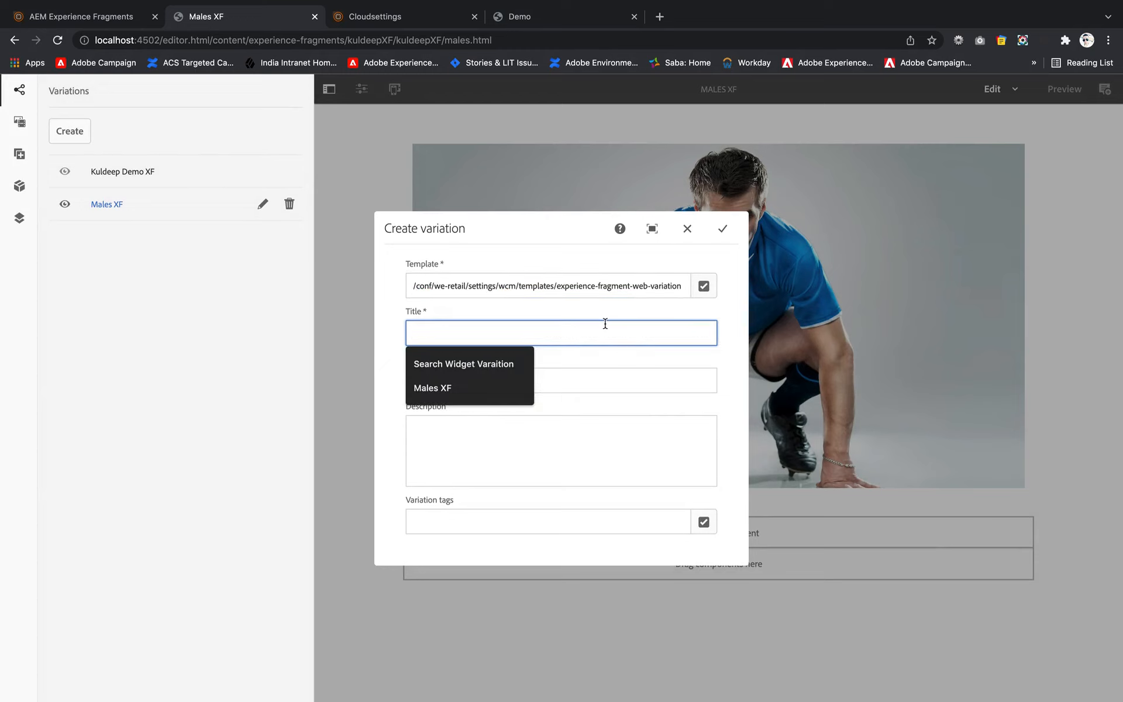
{"action": "type", "text": "FEmal"}
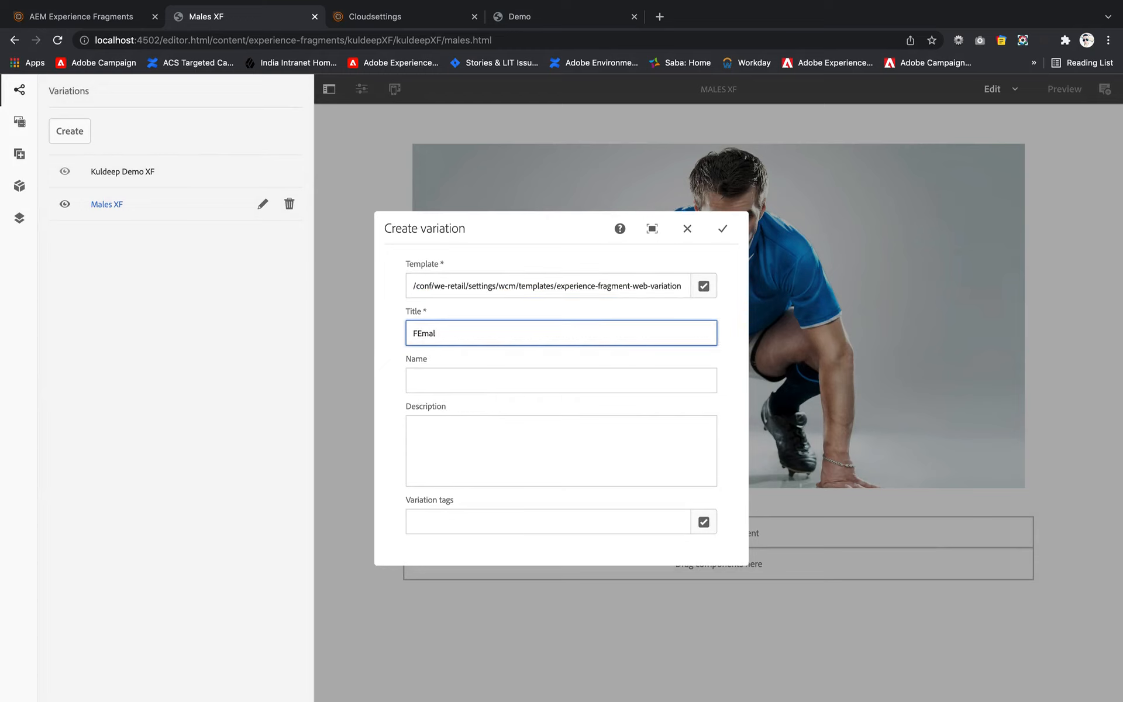
{"action": "type", "text": "males XF"}
{"action": "left_click", "coordinate": [606, 371]}
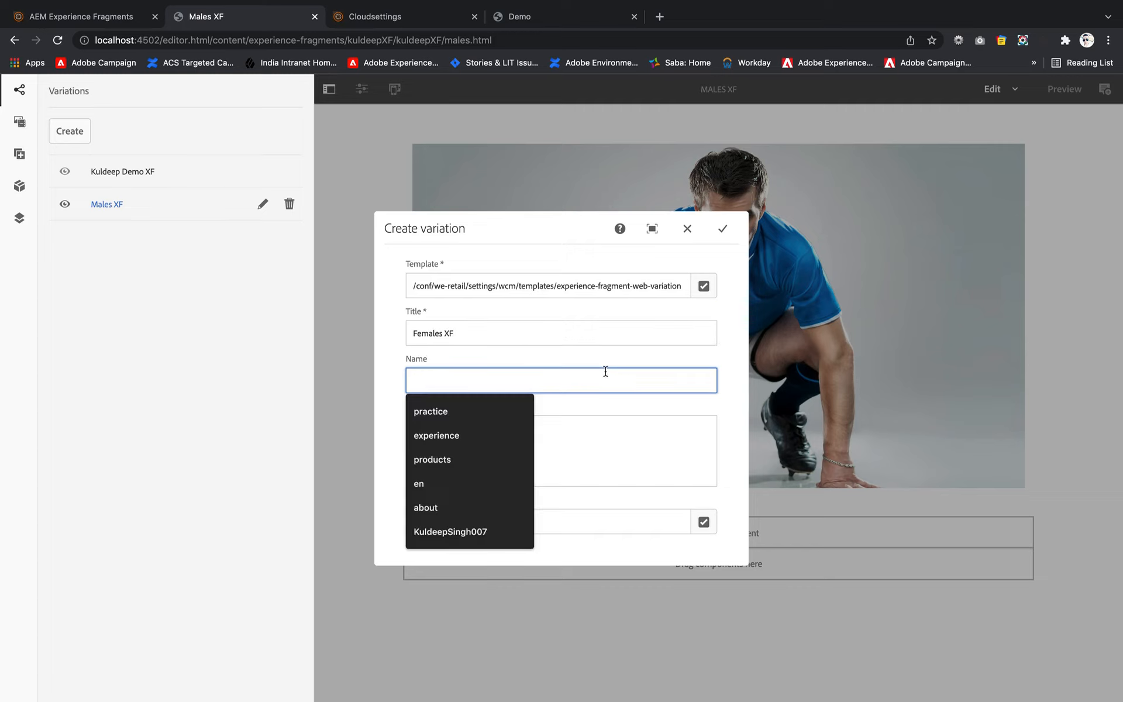
{"action": "type", "text": "females"}
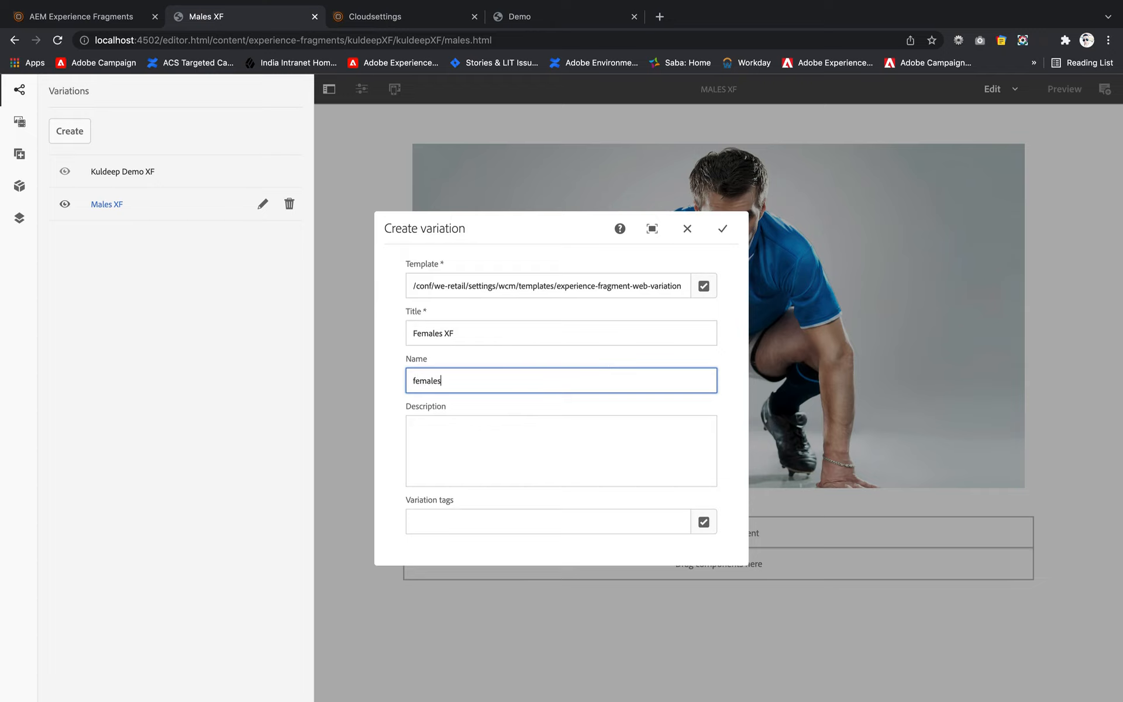
{"action": "type", "text": "XF"}
{"action": "left_click", "coordinate": [723, 228]}
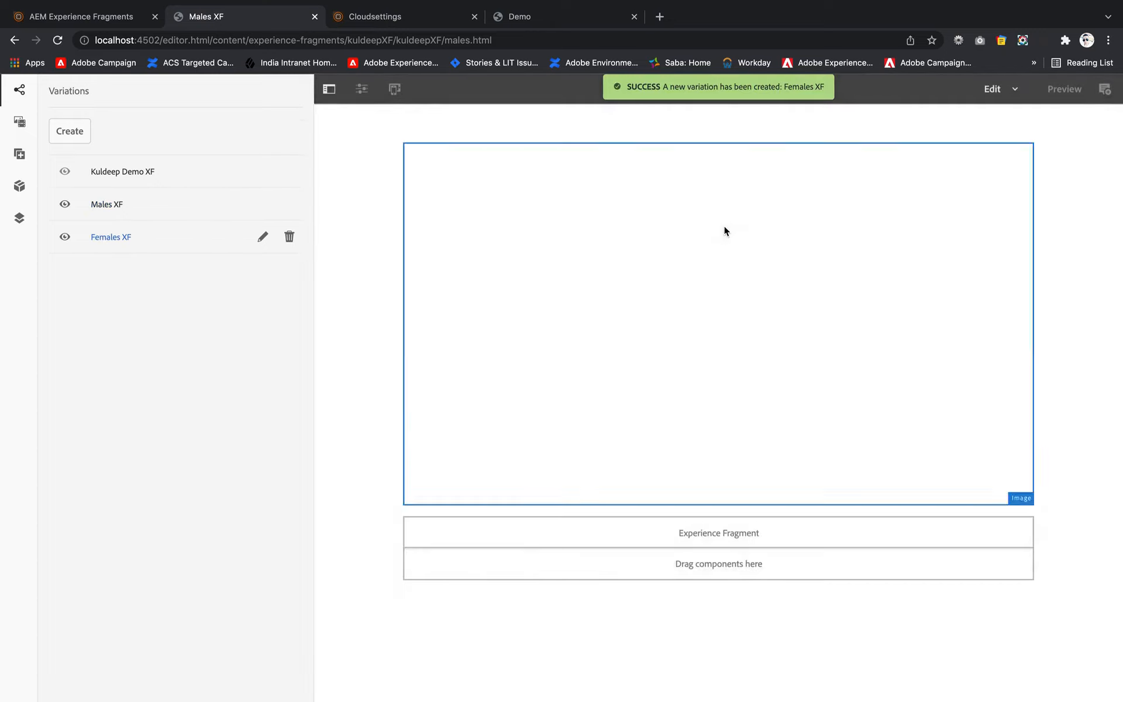
- Insert an Image component above the Experience Fragment placeholder in the Females XF variation
{"action": "double_click", "coordinate": [550, 166]}
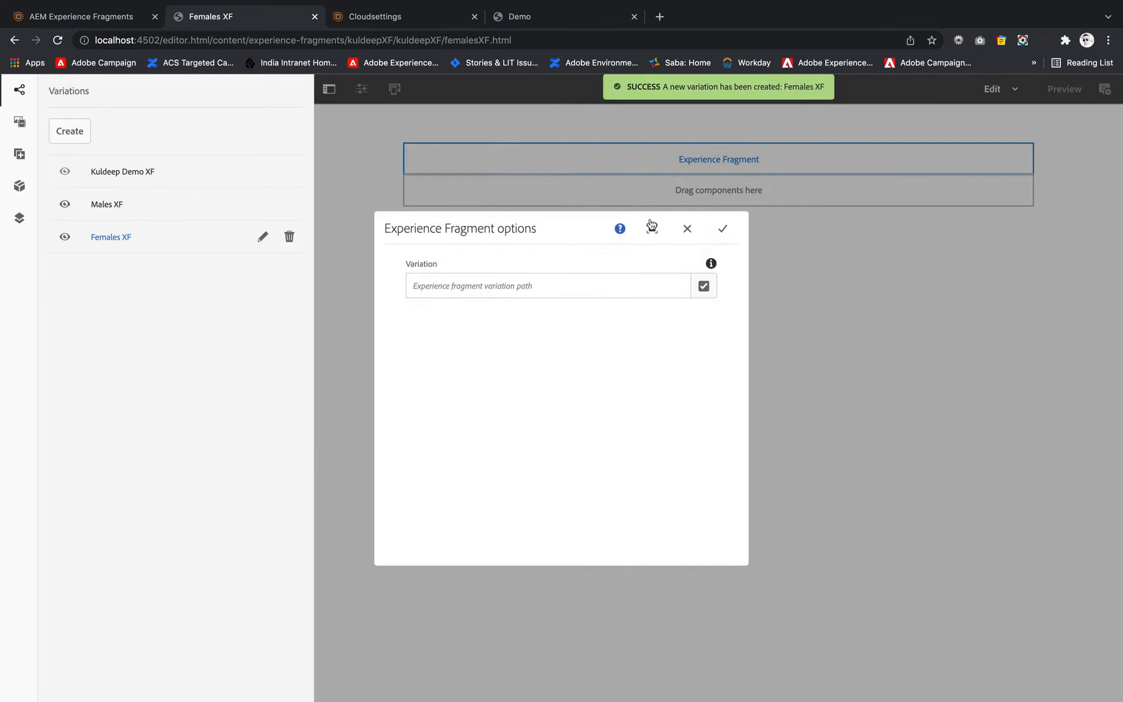
{"action": "left_click", "coordinate": [687, 229]}
{"action": "left_click", "coordinate": [670, 157]}
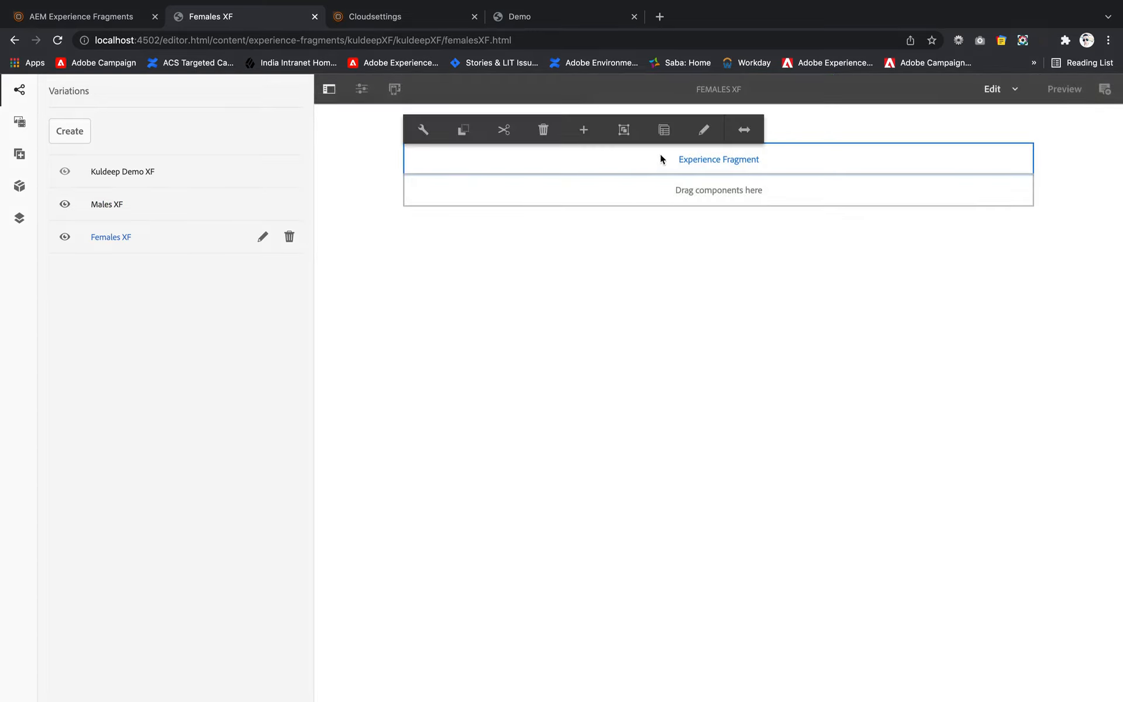
{"action": "left_click", "coordinate": [585, 130]}
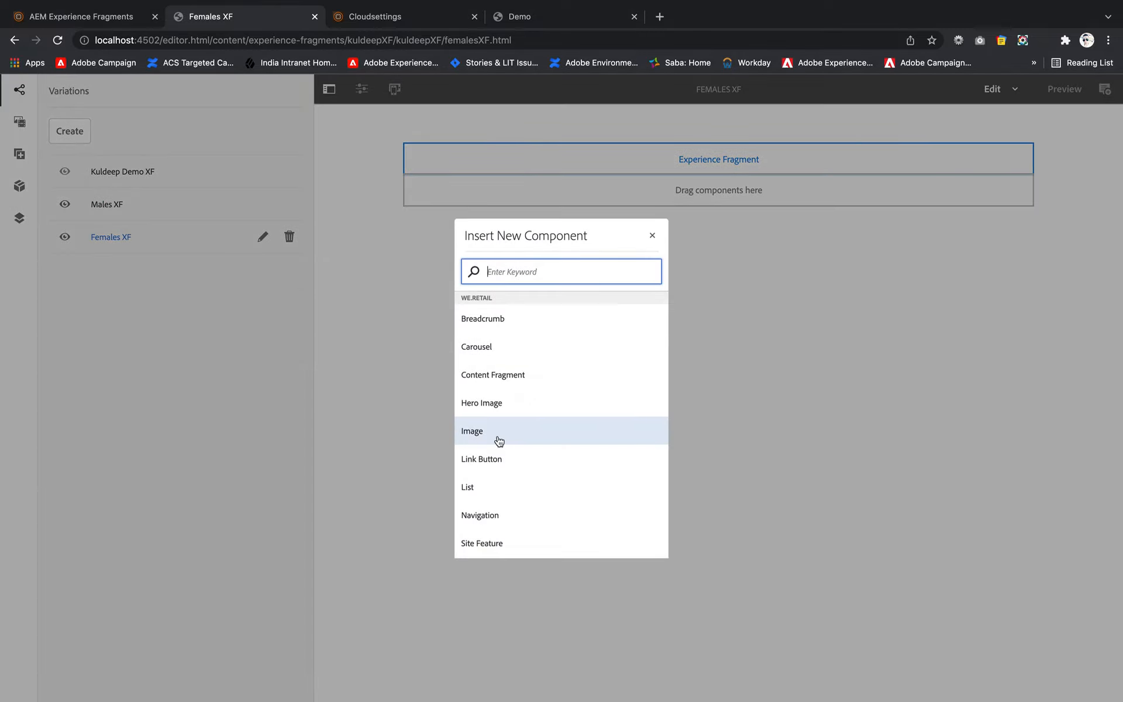
{"action": "left_click", "coordinate": [496, 434]}
- Filter the image assets by "women" and place Shirts_women.jpg in the Females XF variation's Image component
{"action": "left_click", "coordinate": [549, 166]}
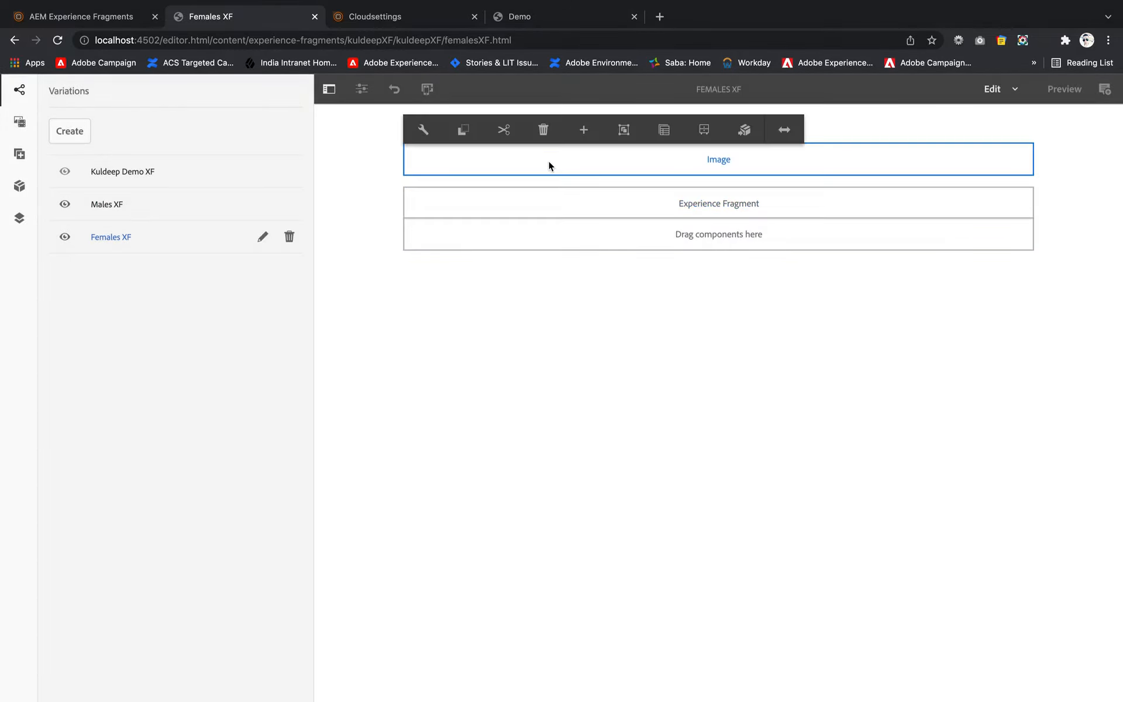
{"action": "left_click", "coordinate": [20, 122]}
{"action": "double_click", "coordinate": [145, 107]}
{"action": "type", "text": "women"}
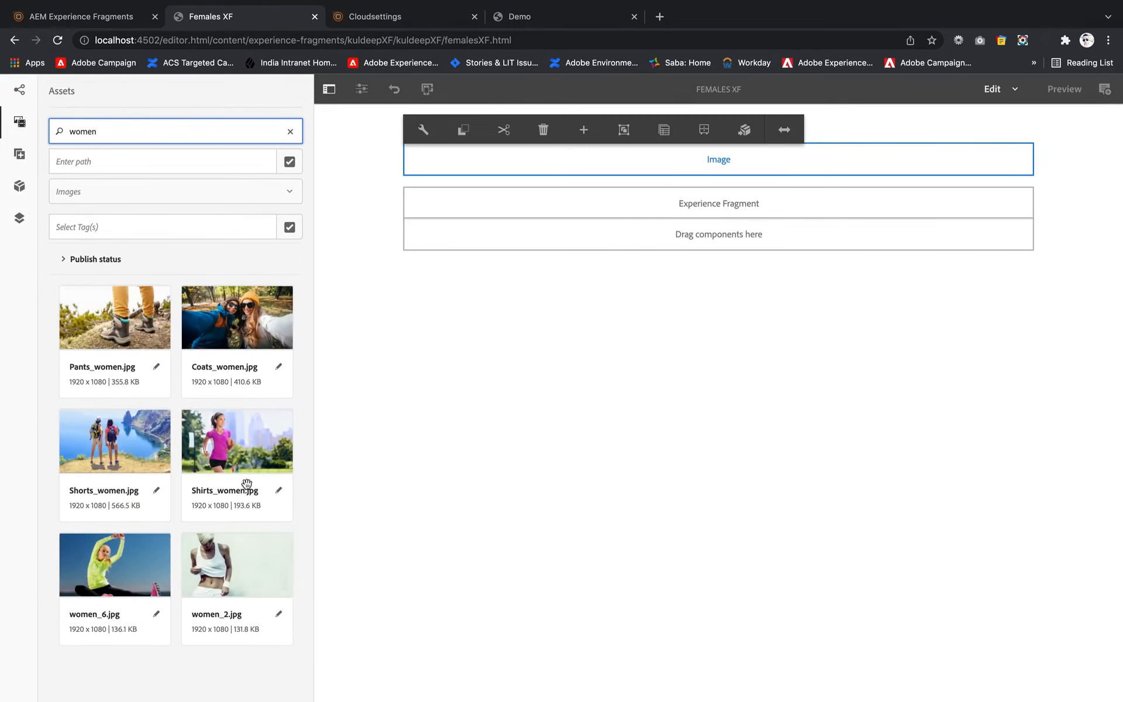
{"action": "left_click_drag", "start_coordinate": [236, 458], "coordinate": [661, 170]}
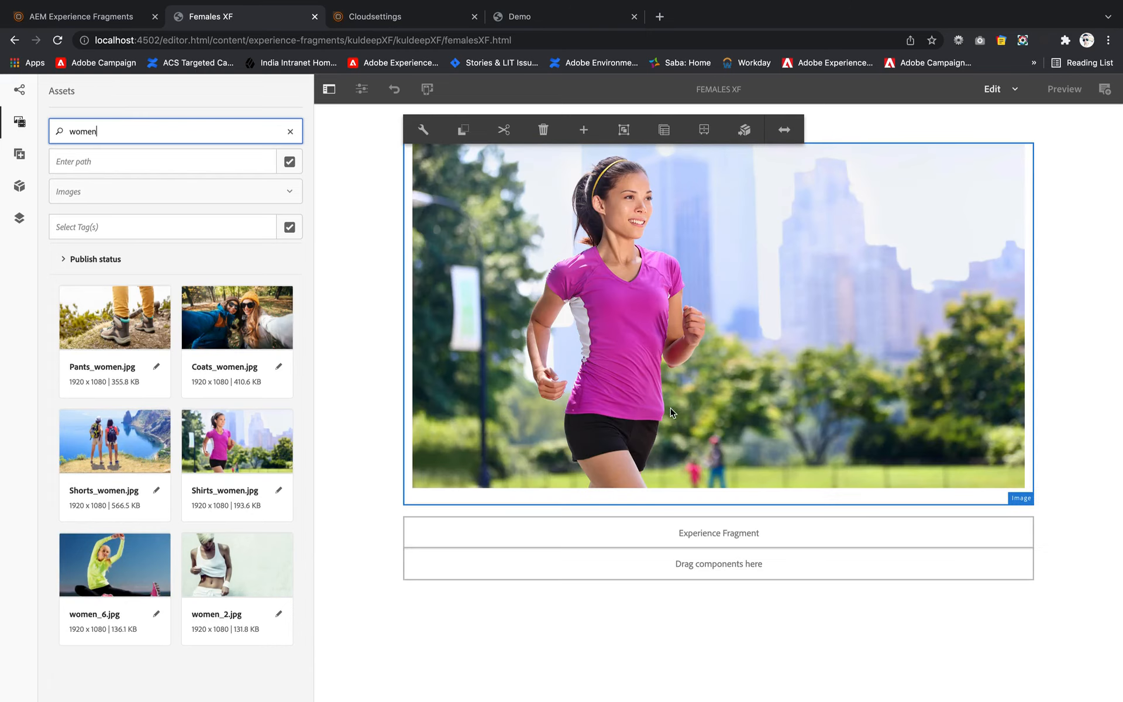
{"action": "left_click", "coordinate": [661, 621]}
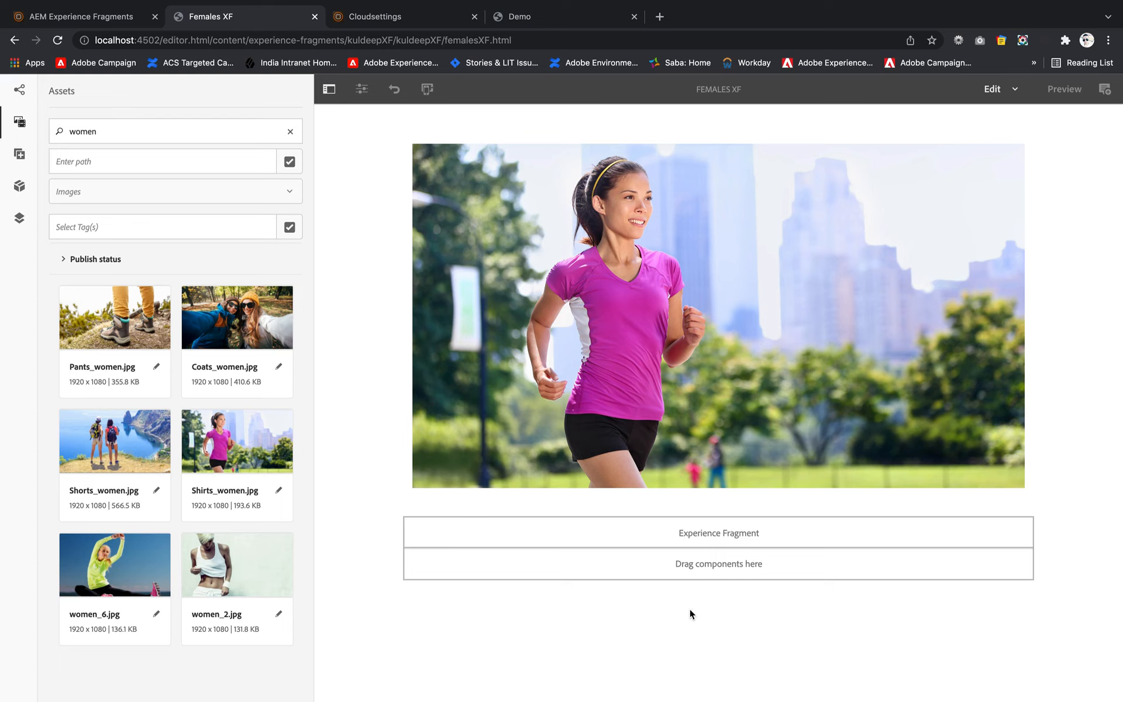
- Go back from the experience fragments to Sites and open the practice page under We.Retail, Language Masters, English
{"action": "left_click", "coordinate": [102, 16]}
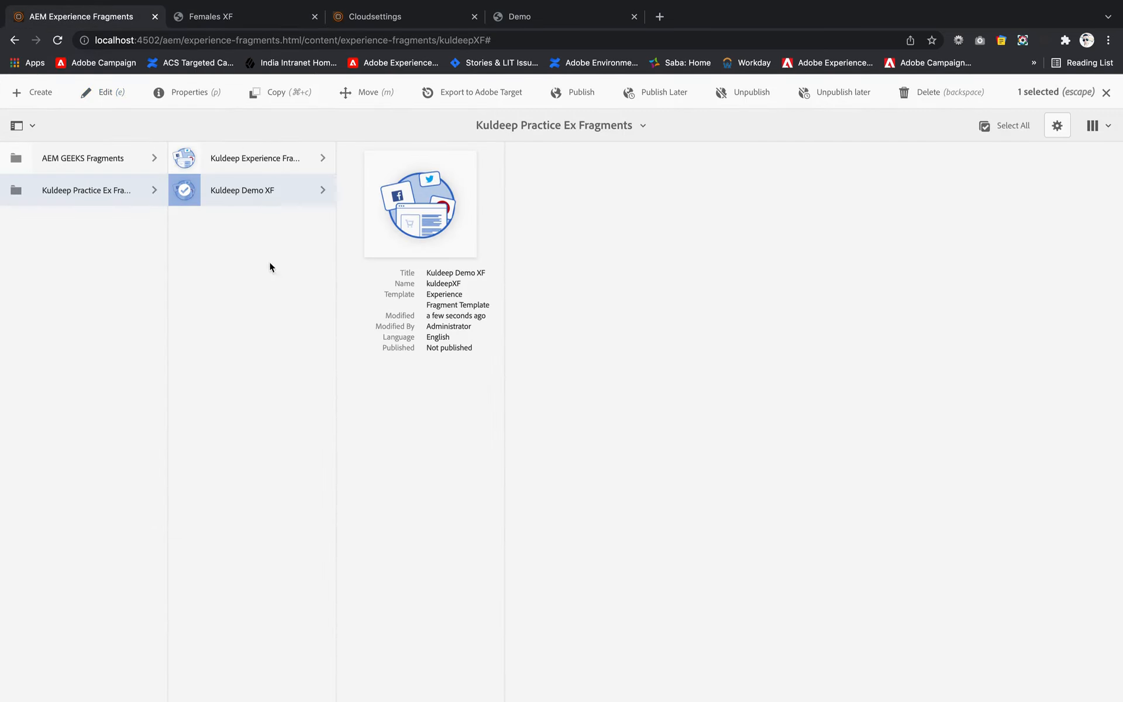
{"action": "left_click", "coordinate": [185, 191]}
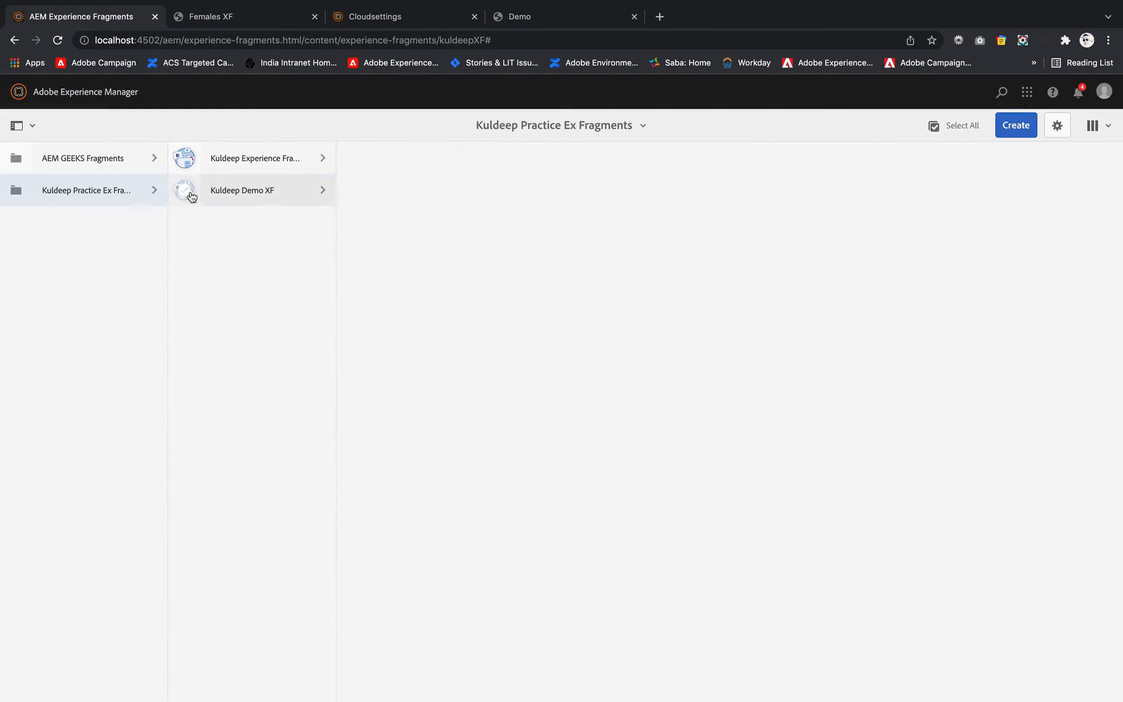
{"action": "left_click", "coordinate": [104, 100]}
{"action": "left_click", "coordinate": [425, 285]}
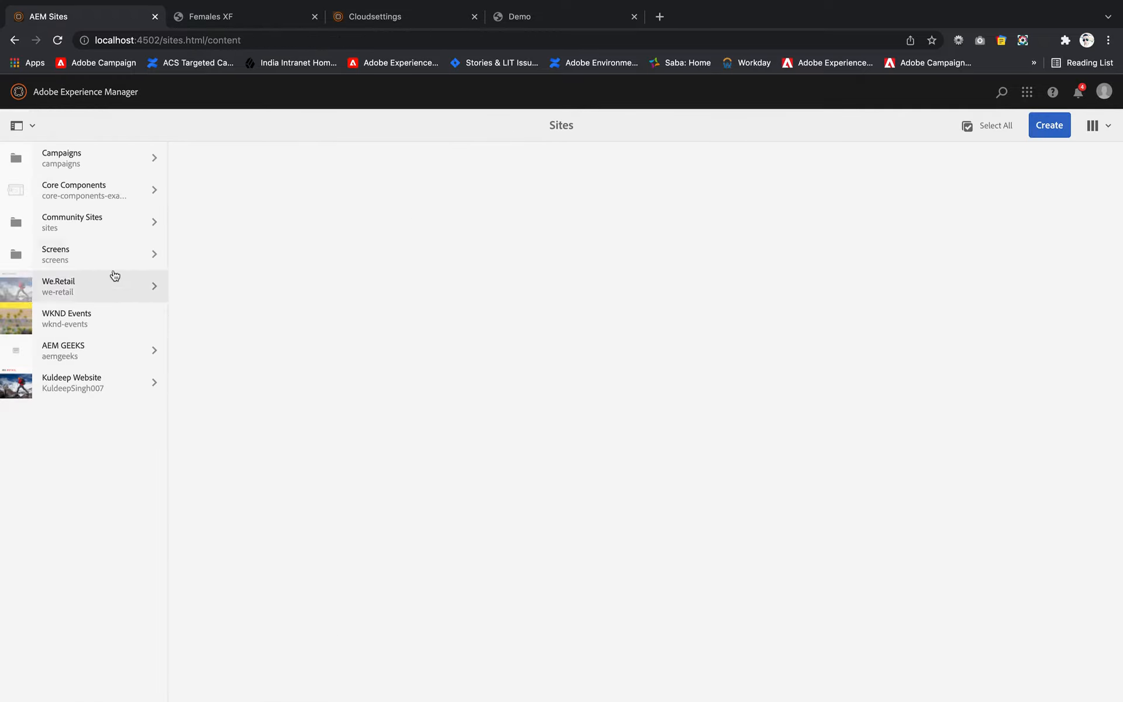
{"action": "left_click", "coordinate": [116, 290]}
{"action": "left_click", "coordinate": [300, 156]}
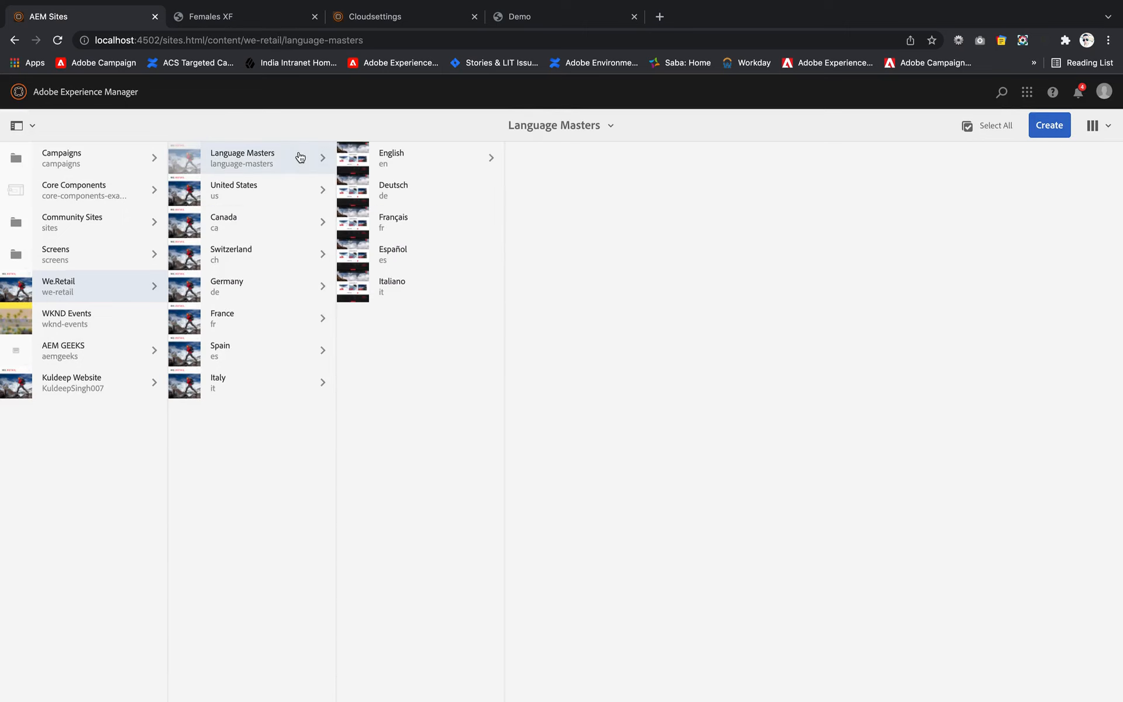
{"action": "left_click", "coordinate": [451, 150]}
{"action": "left_click", "coordinate": [614, 156]}
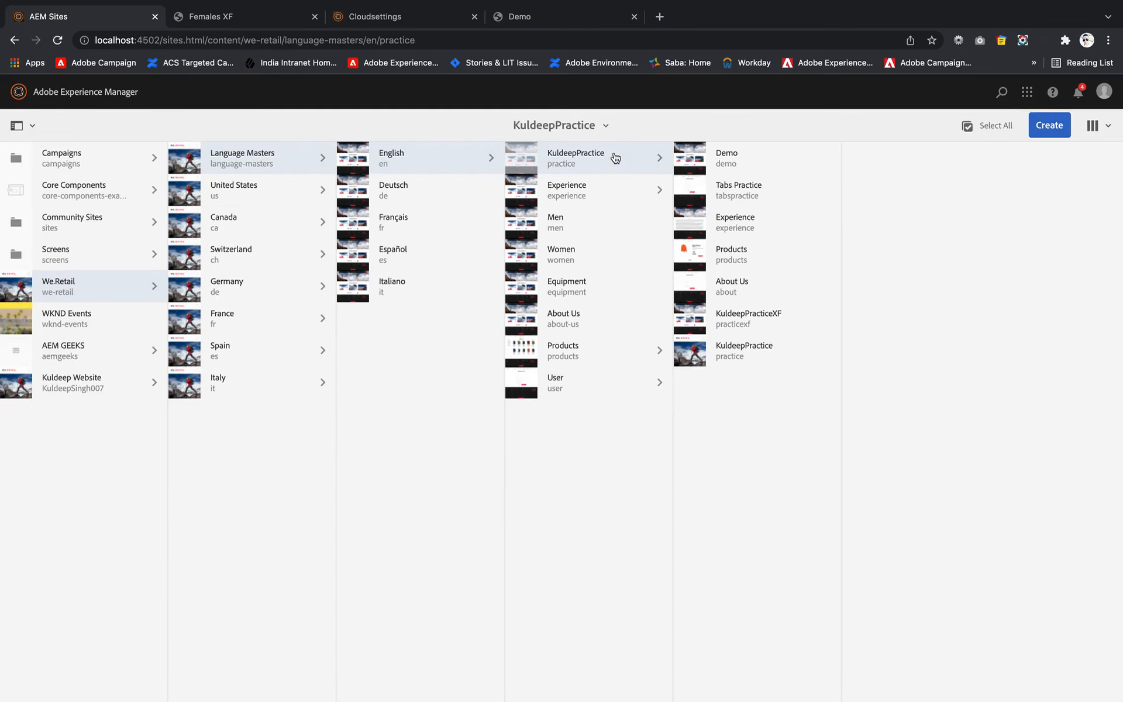
- Start a new page under the practice page using the practice Editable template
{"action": "left_click", "coordinate": [1053, 126]}
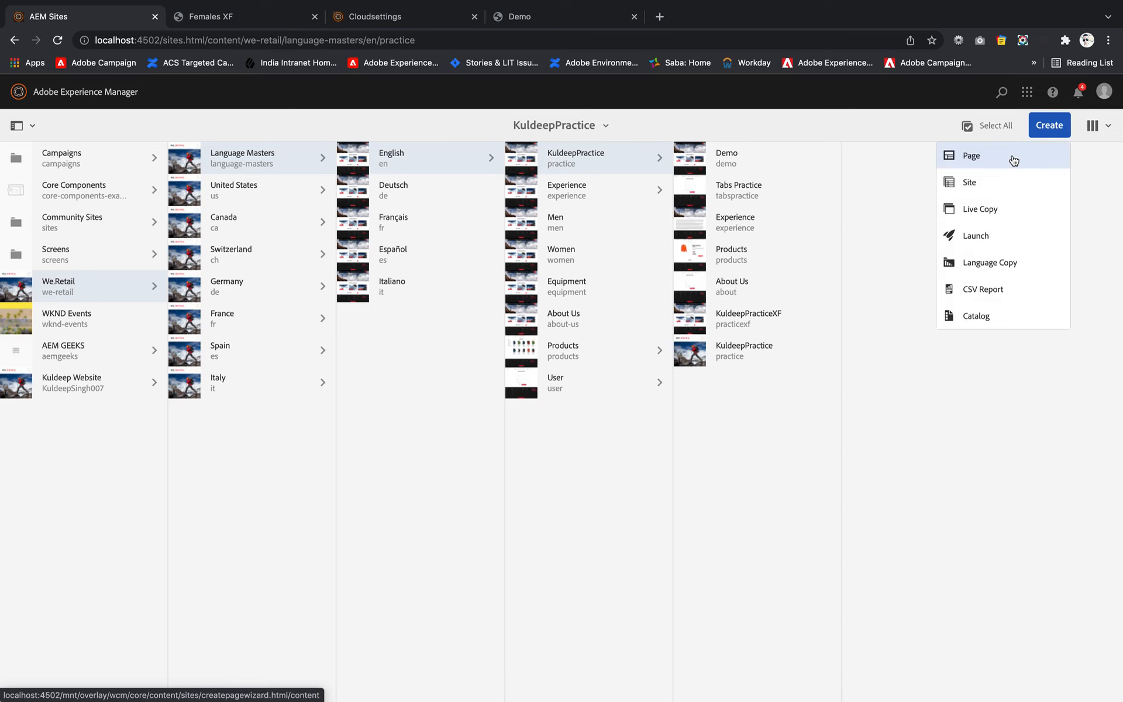
{"action": "left_click", "coordinate": [1013, 161]}
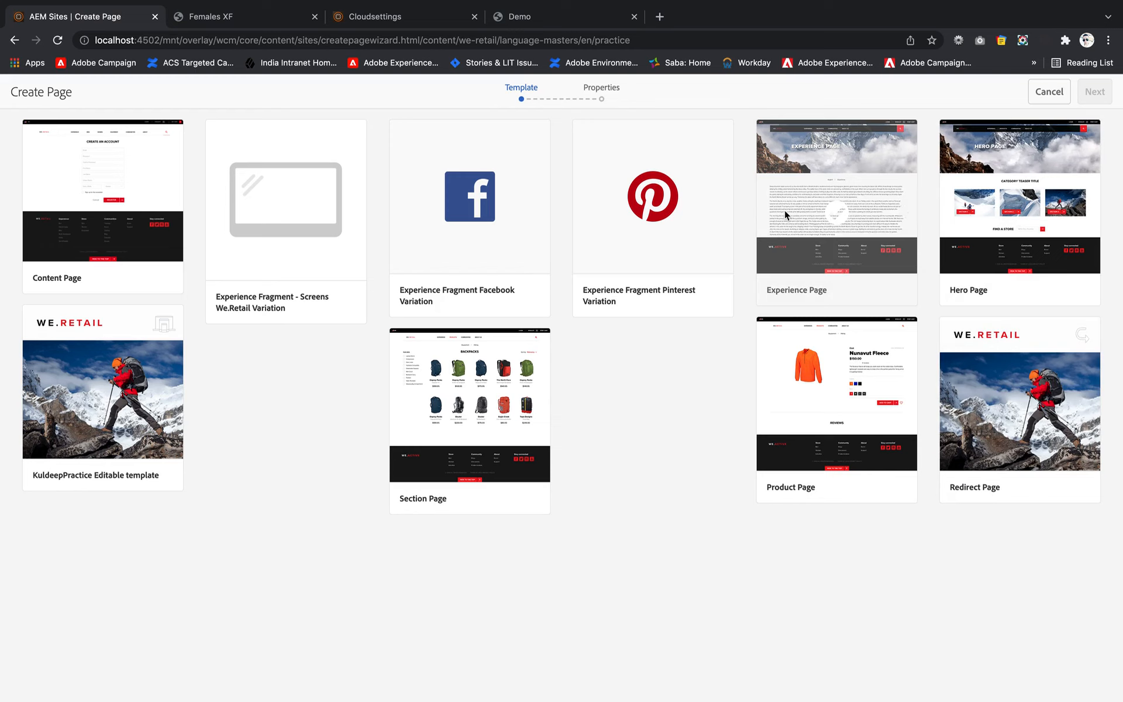
{"action": "left_click", "coordinate": [852, 188]}
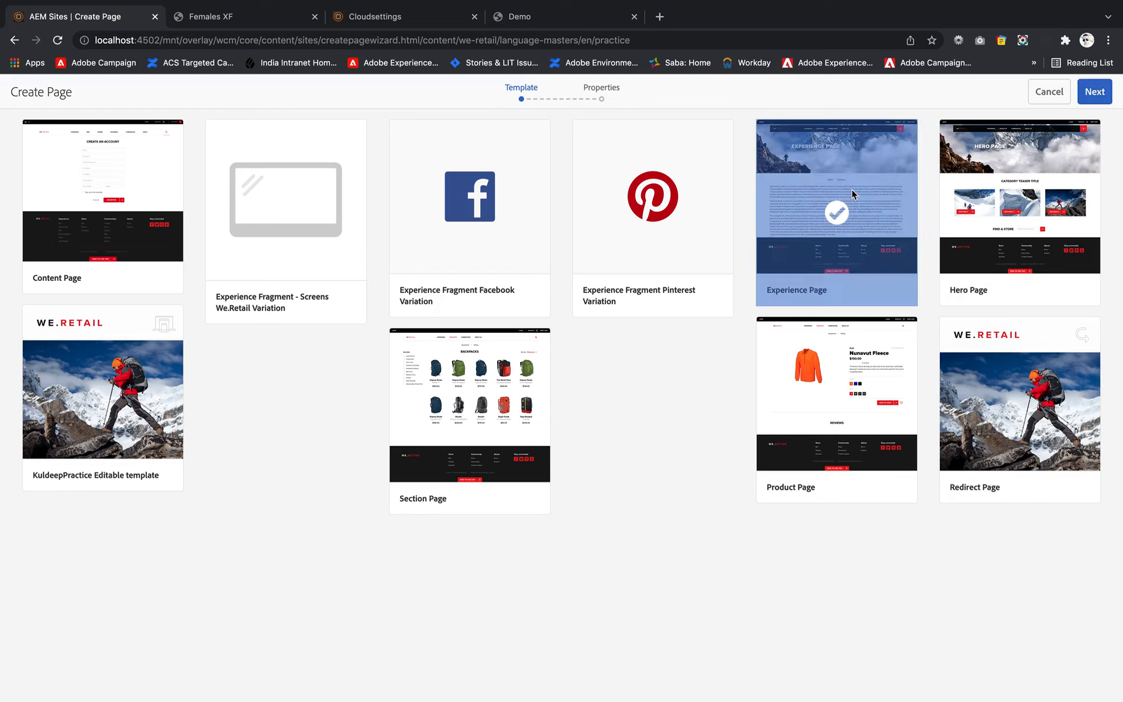
{"action": "left_click", "coordinate": [105, 402]}
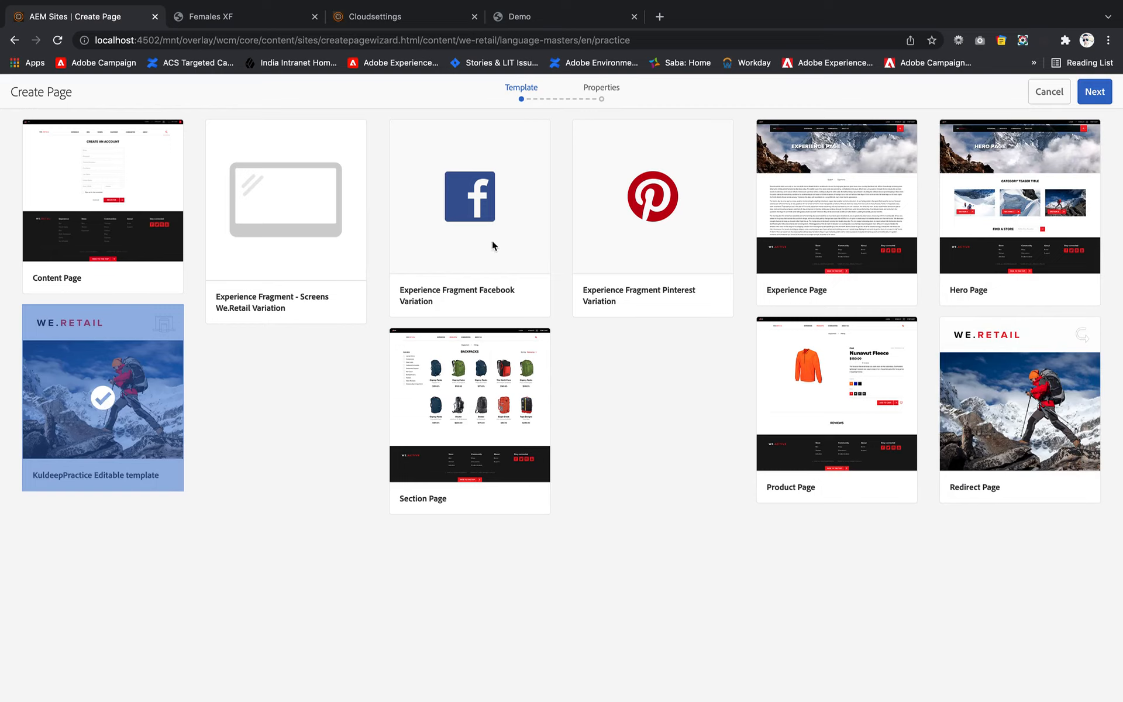
{"action": "left_click", "coordinate": [1094, 91]}
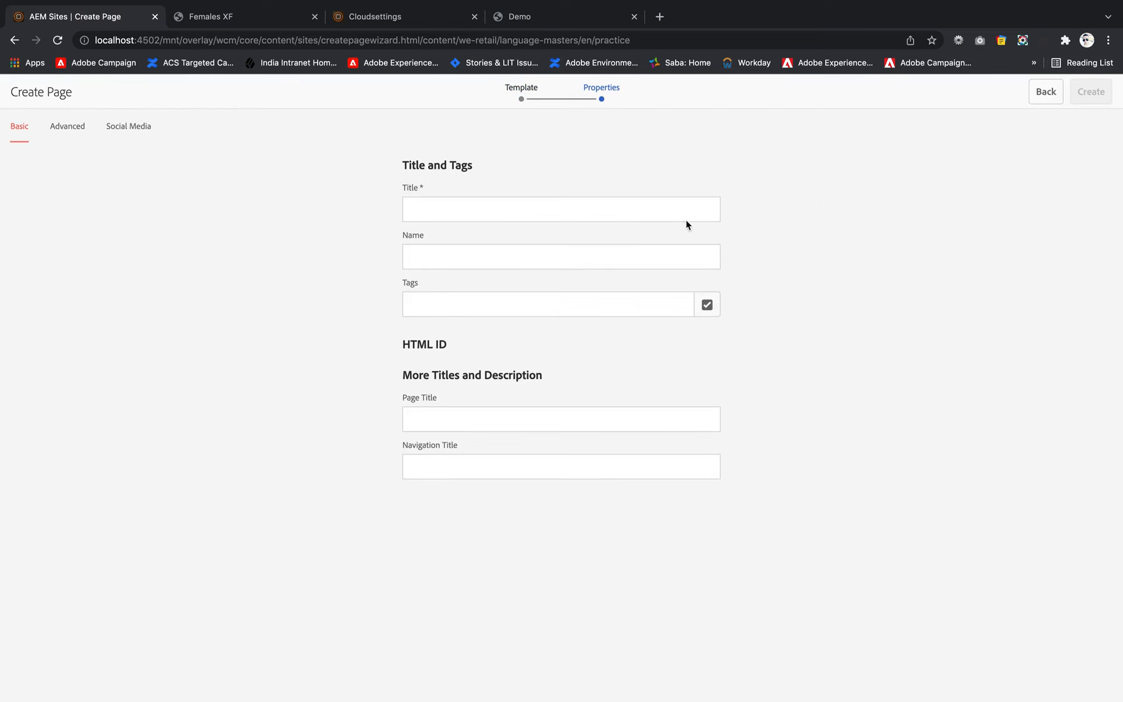
- Title the new page "XF Variation Demo", create it and open it for editing
{"action": "left_click", "coordinate": [507, 199]}
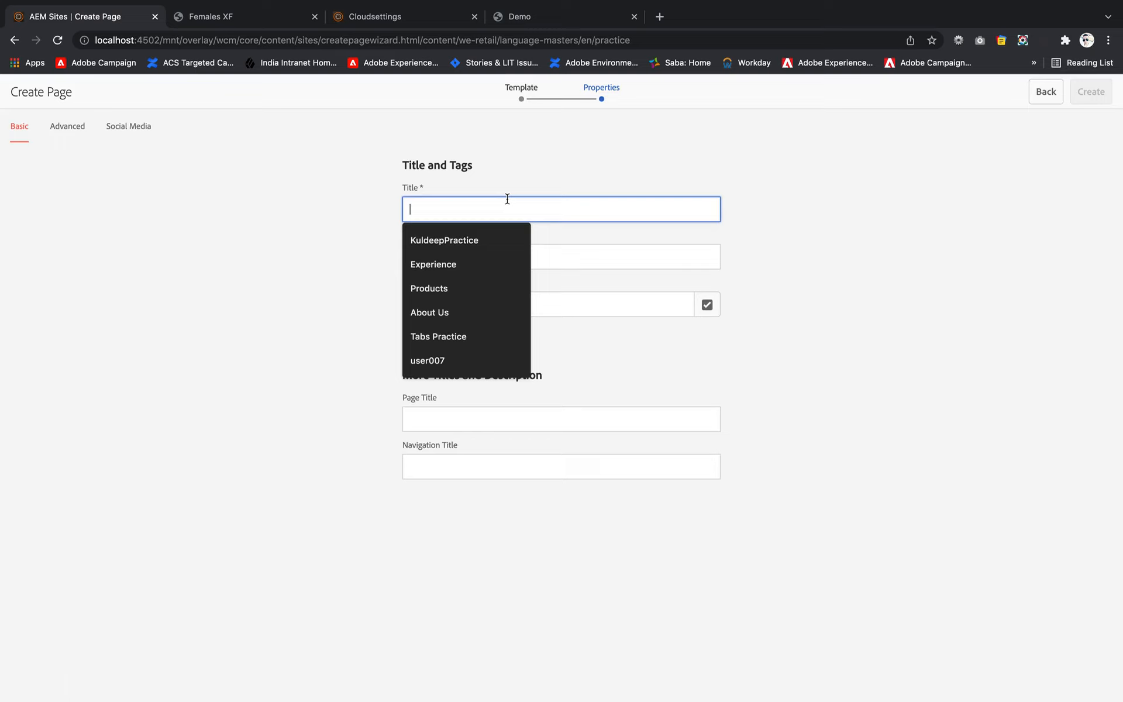
{"action": "type", "text": "XF V"}
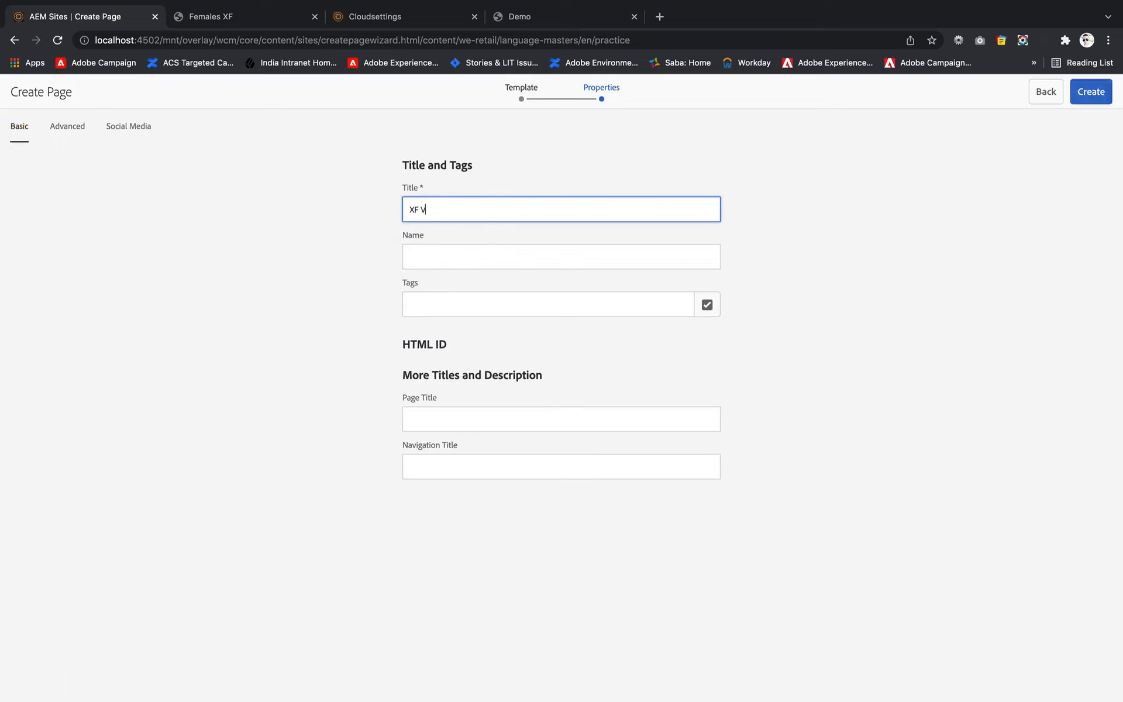
{"action": "type", "text": "ariation Demo"}
{"action": "left_click", "coordinate": [1092, 93]}
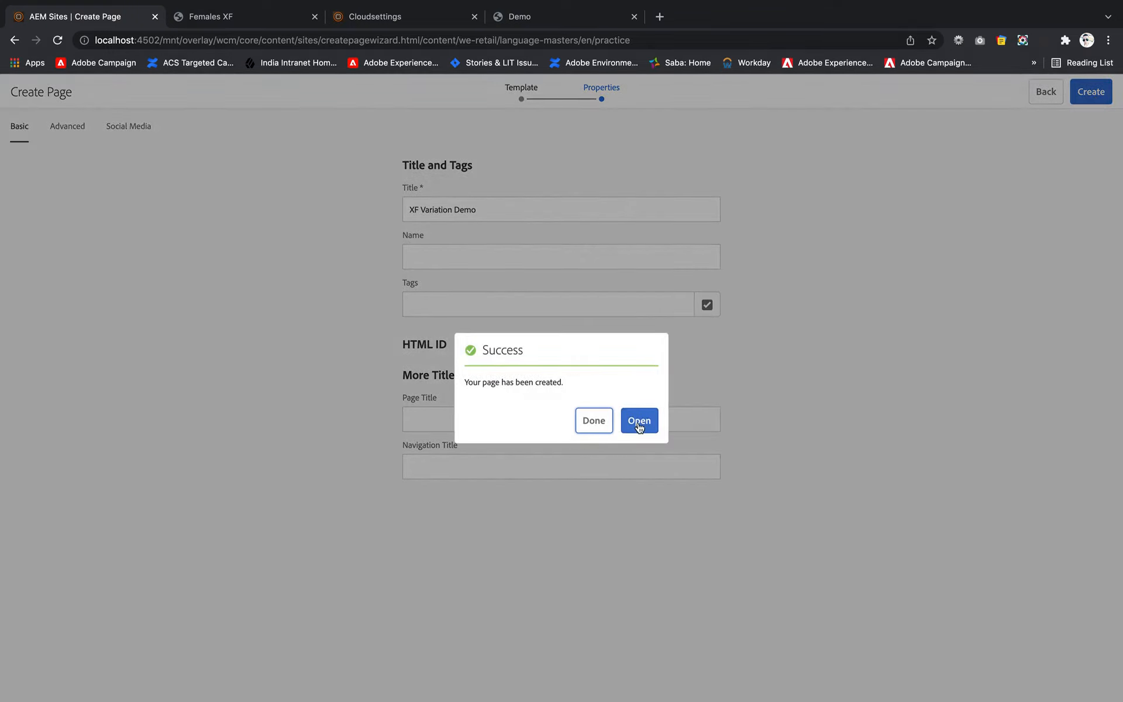
{"action": "left_click", "coordinate": [640, 421]}
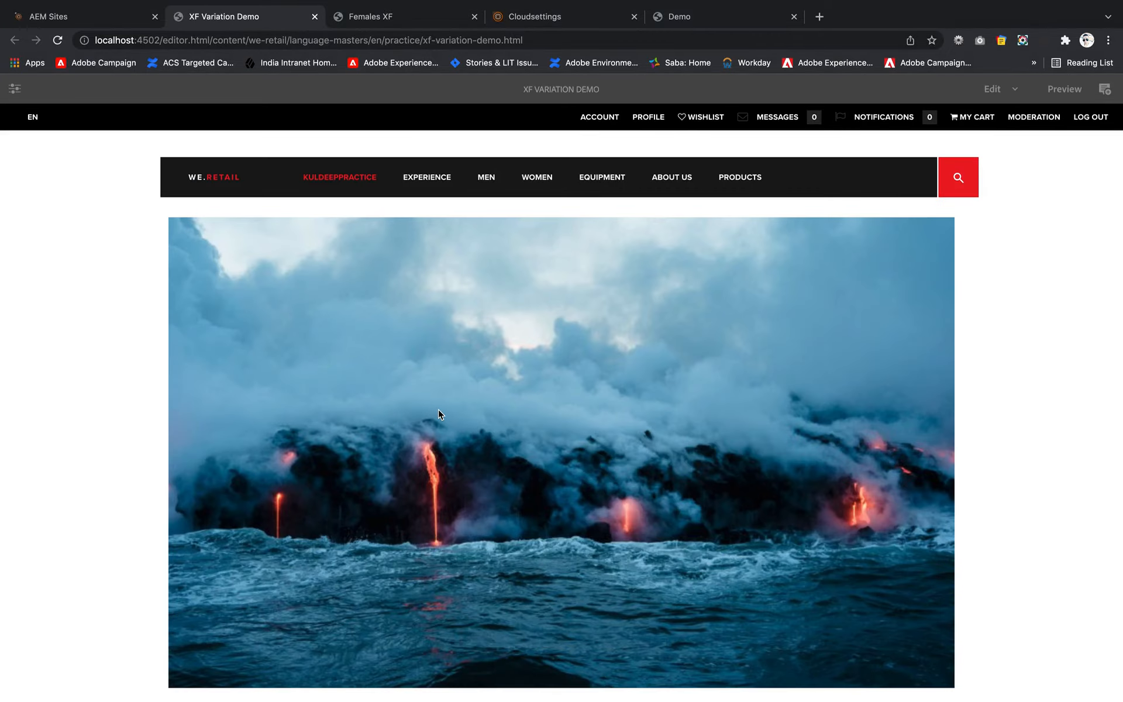
- Open the details of the IMG-20211215-WA0008.jpg asset and close them to reach its project folder in Assets
{"action": "scroll", "coordinate": [437, 409], "scroll_direction": "down", "scroll_amount": 3}
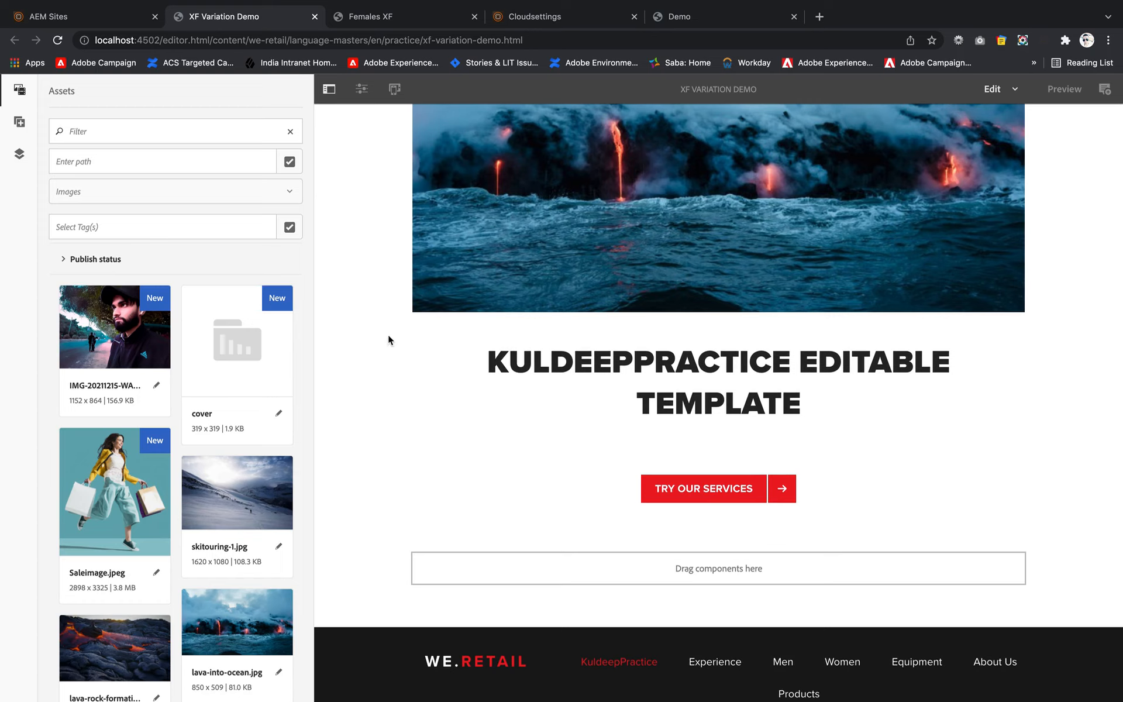
{"action": "right_click", "coordinate": [110, 326]}
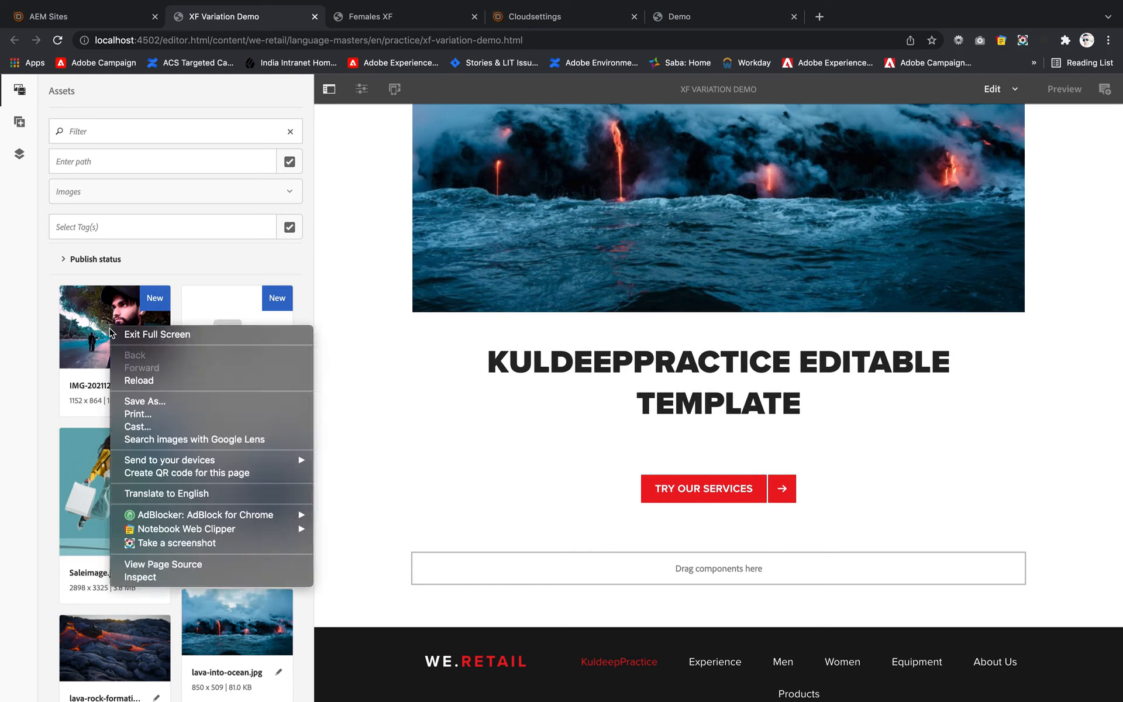
{"action": "left_click", "coordinate": [84, 323]}
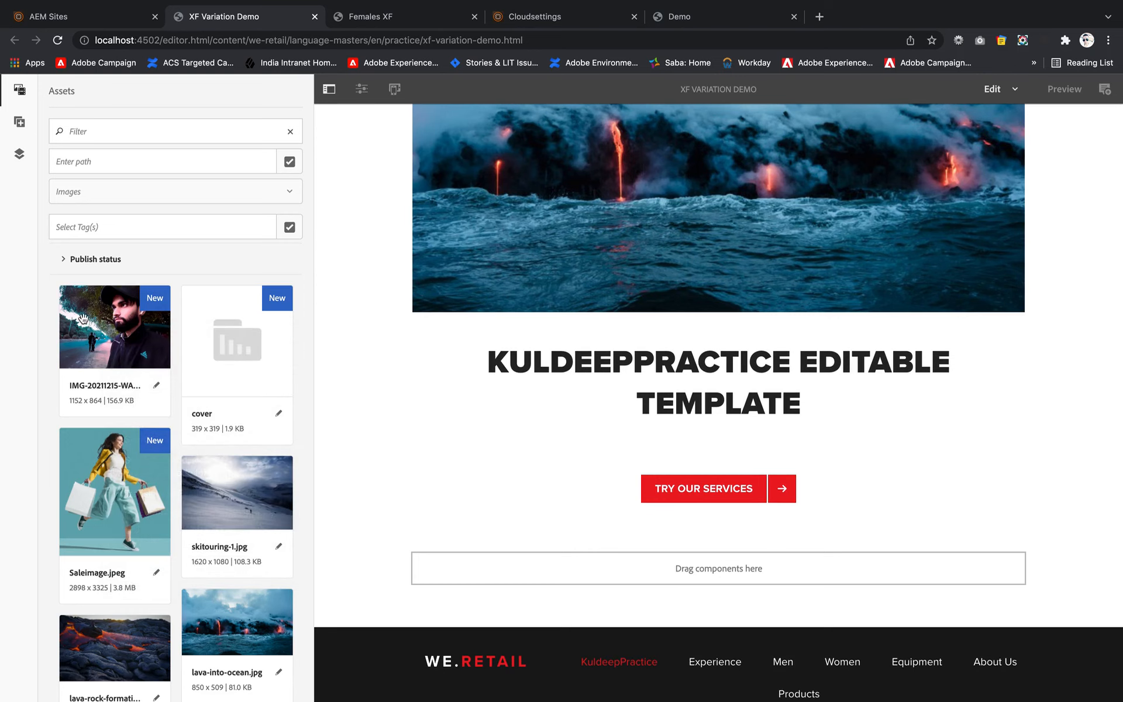
{"action": "left_click", "coordinate": [155, 388]}
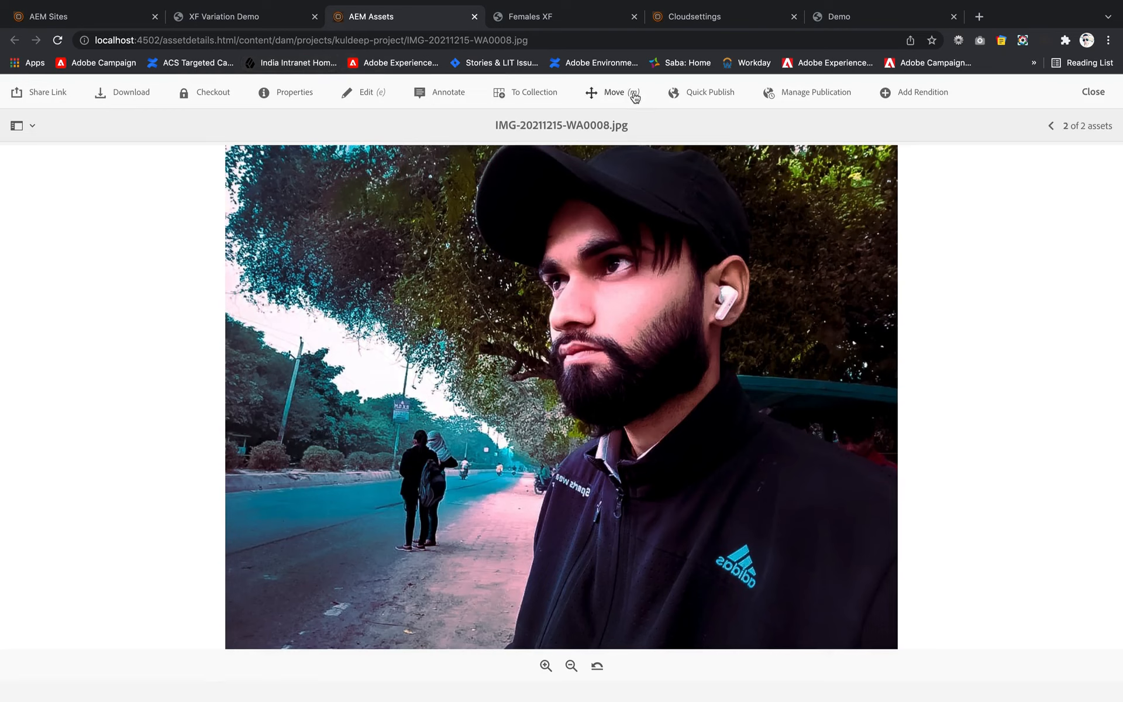
{"action": "scroll", "coordinate": [813, 323], "scroll_direction": "down", "scroll_amount": 1}
{"action": "scroll", "coordinate": [813, 323], "scroll_direction": "up", "scroll_amount": 1}
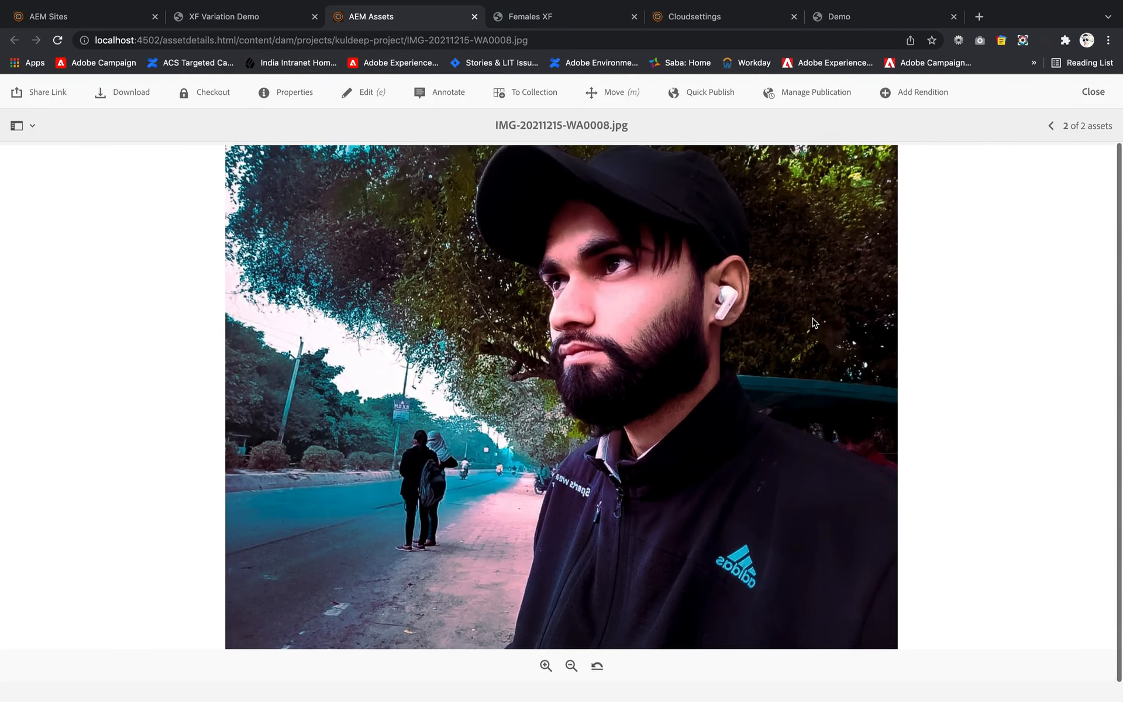
{"action": "left_click", "coordinate": [1094, 93]}
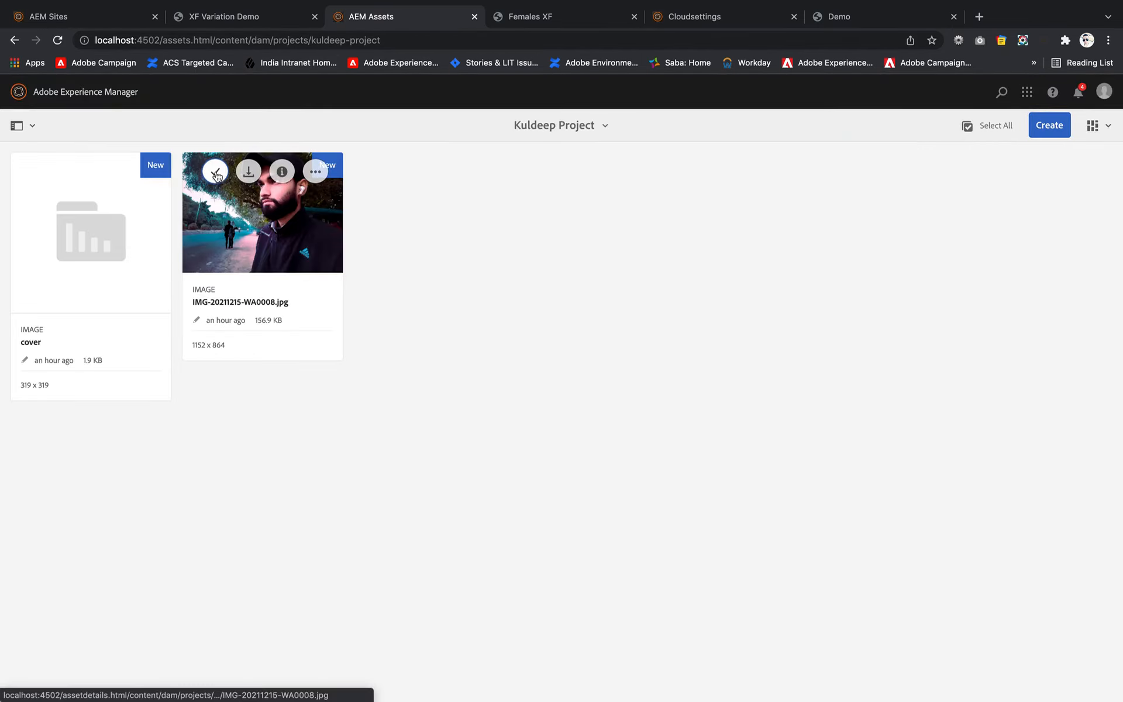
- Delete IMG-20211215-WA0008.jpg from the project's asset folder
{"action": "left_click", "coordinate": [215, 173]}
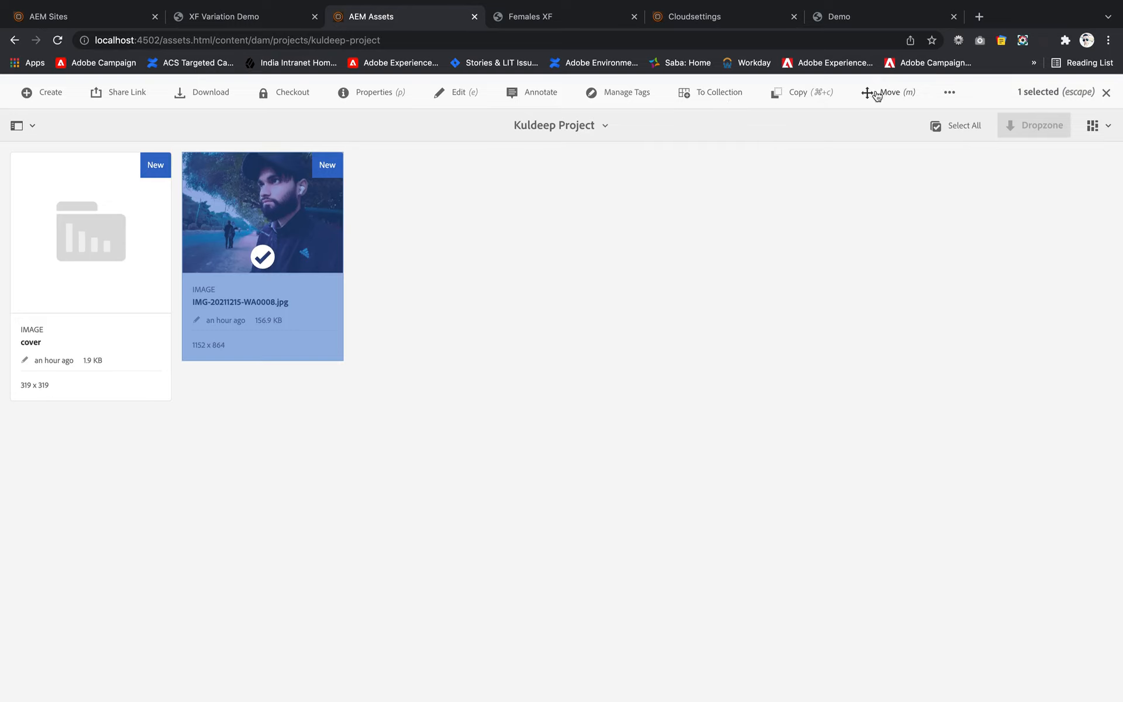
{"action": "left_click", "coordinate": [950, 92]}
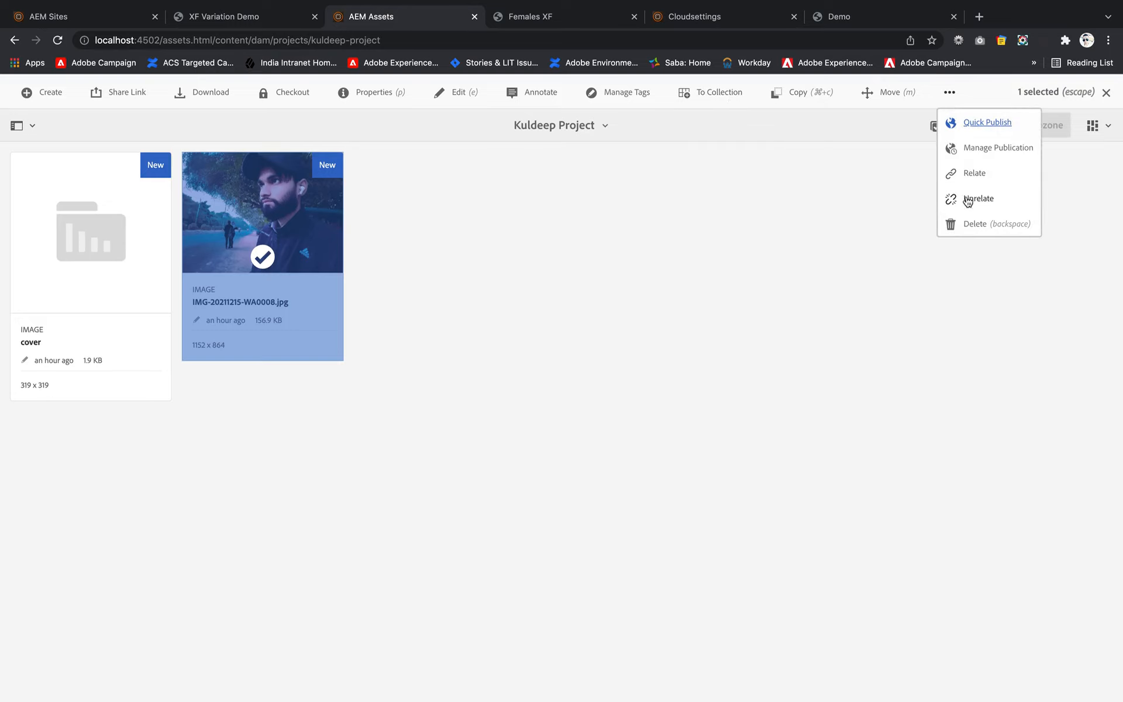
{"action": "left_click", "coordinate": [973, 224]}
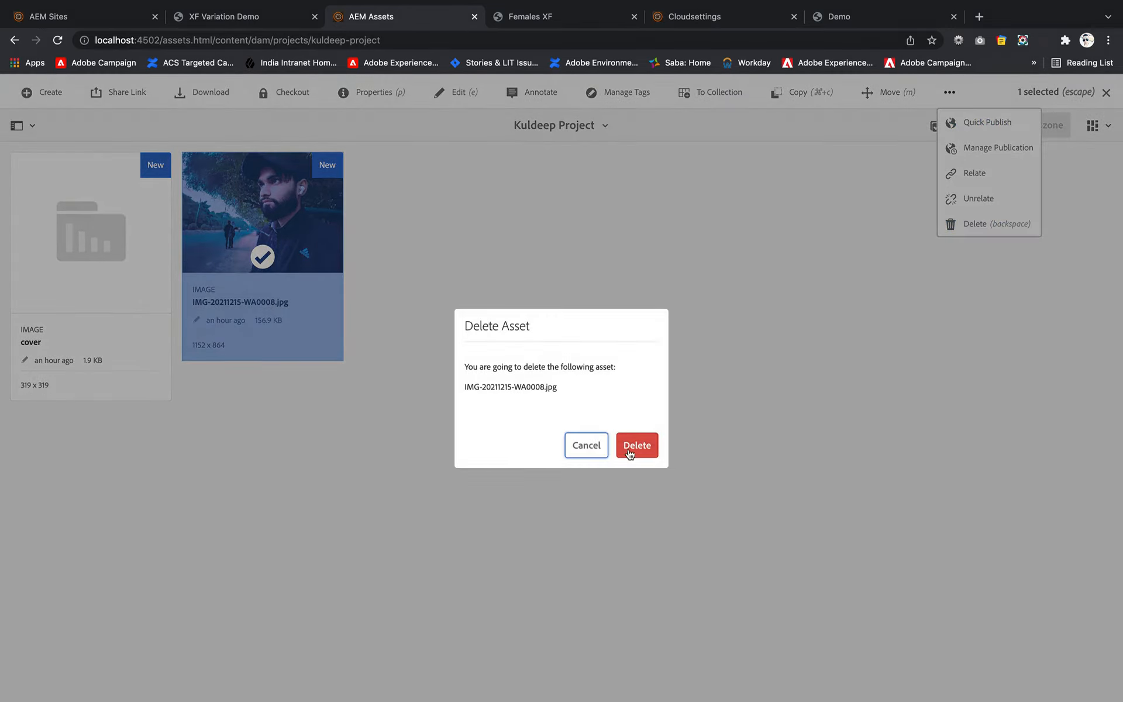
{"action": "left_click", "coordinate": [635, 446]}
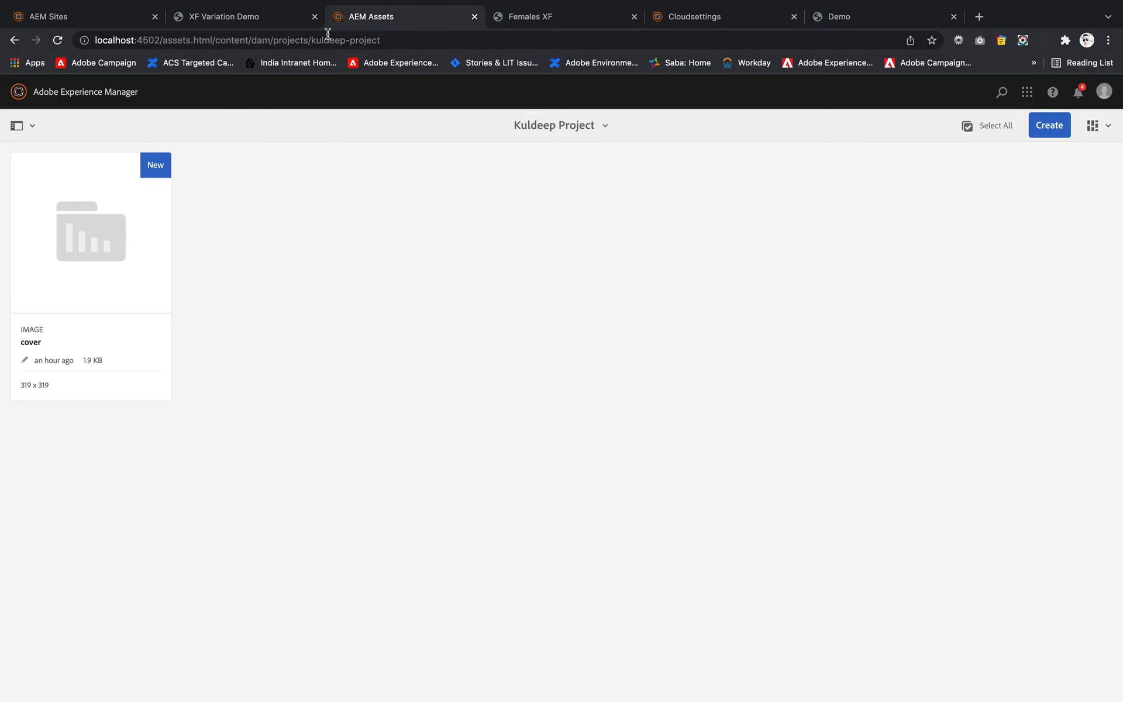
- Return to the XF Variation Demo page and insert an Experience Fragment component in the empty container below the service call-to-action
{"action": "left_click", "coordinate": [233, 23]}
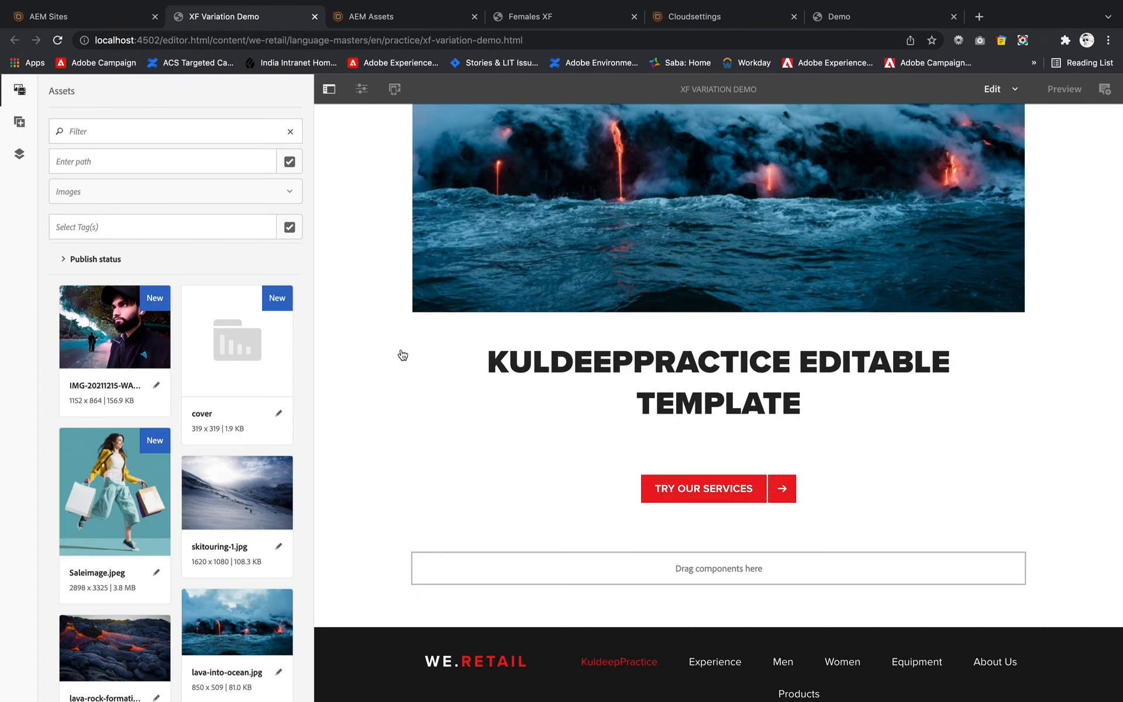
{"action": "double_click", "coordinate": [575, 574]}
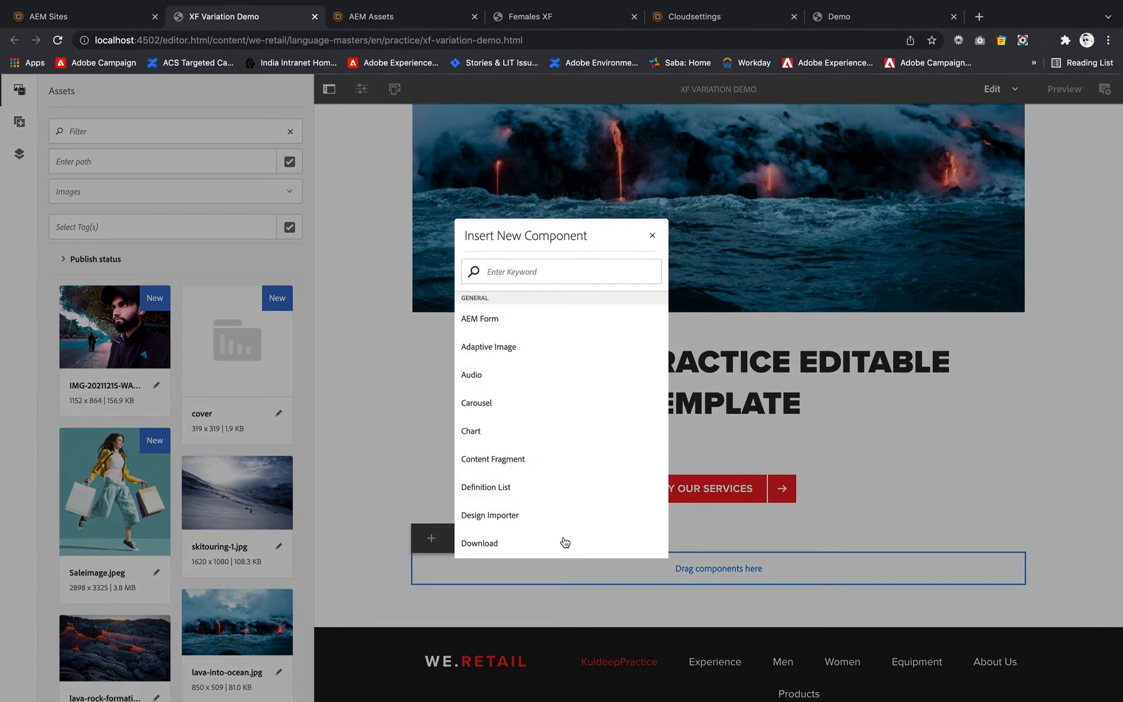
{"action": "scroll", "coordinate": [515, 433], "scroll_direction": "down", "scroll_amount": 3}
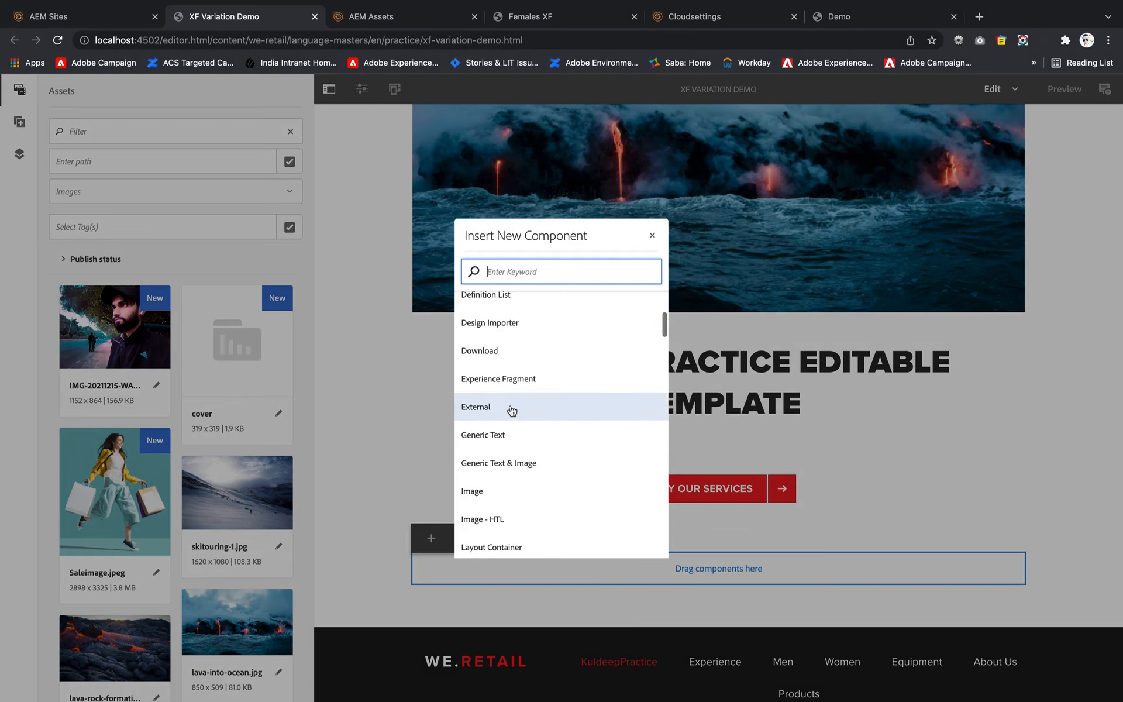
{"action": "left_click", "coordinate": [506, 377]}
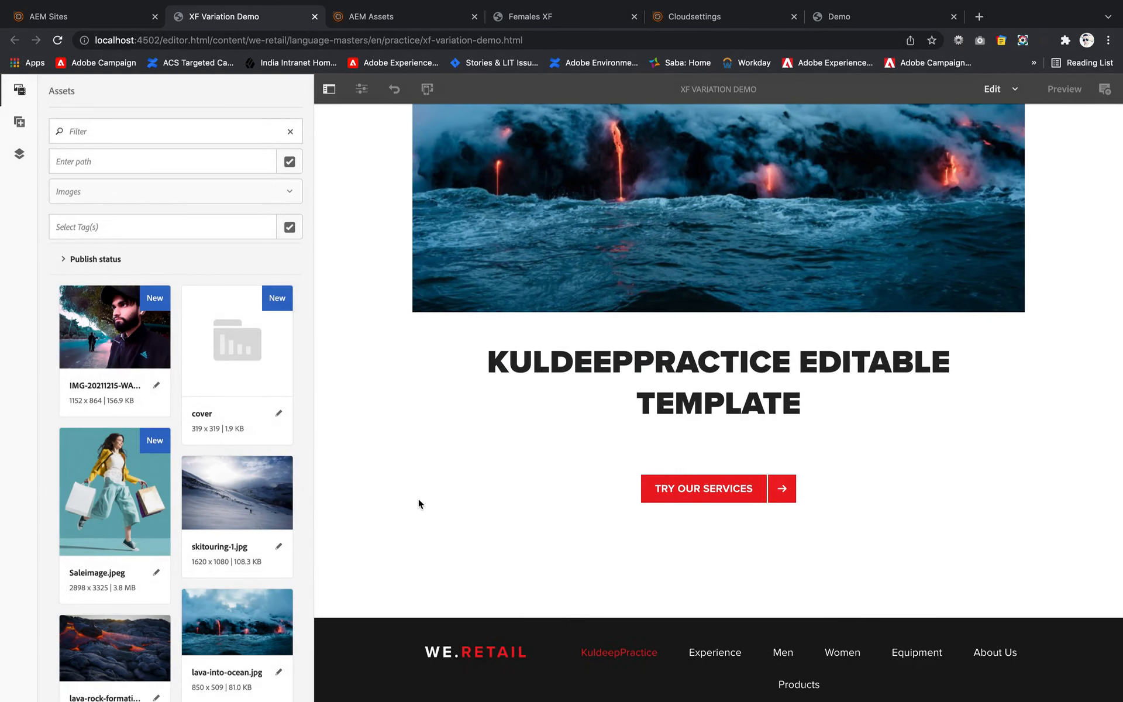
{"action": "left_click", "coordinate": [534, 555]}
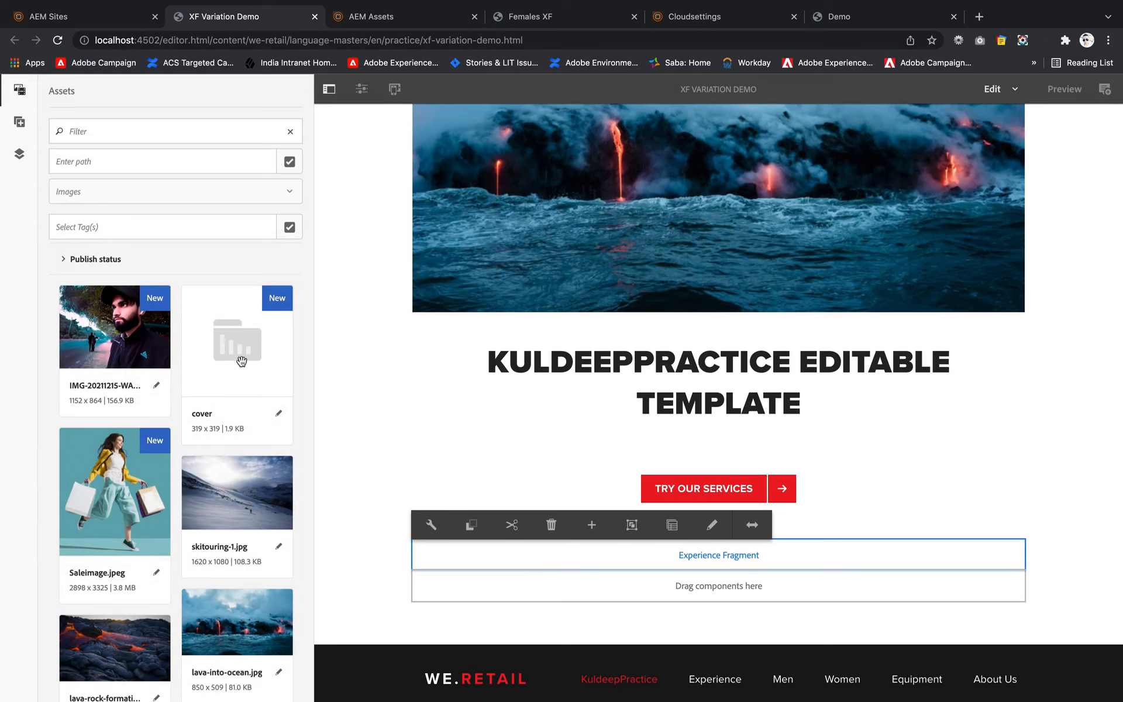
{"action": "left_click", "coordinate": [18, 130]}
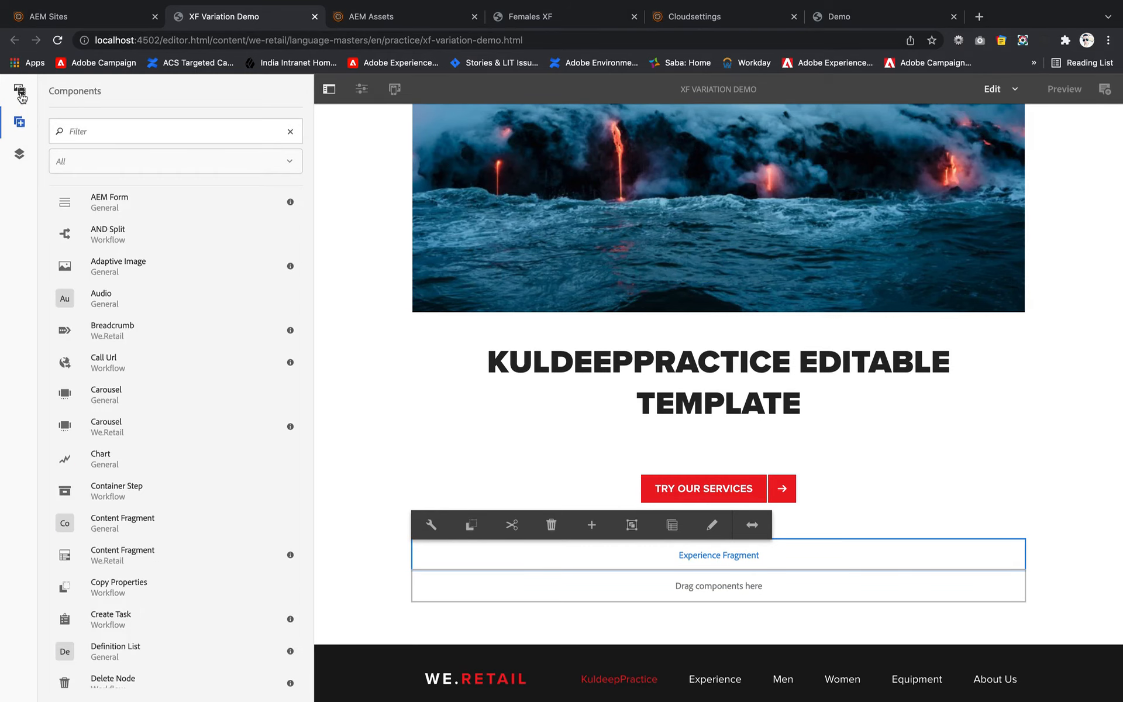
{"action": "left_click", "coordinate": [153, 161]}
{"action": "scroll", "coordinate": [131, 294], "scroll_direction": "down", "scroll_amount": 1}
{"action": "left_click", "coordinate": [20, 97]}
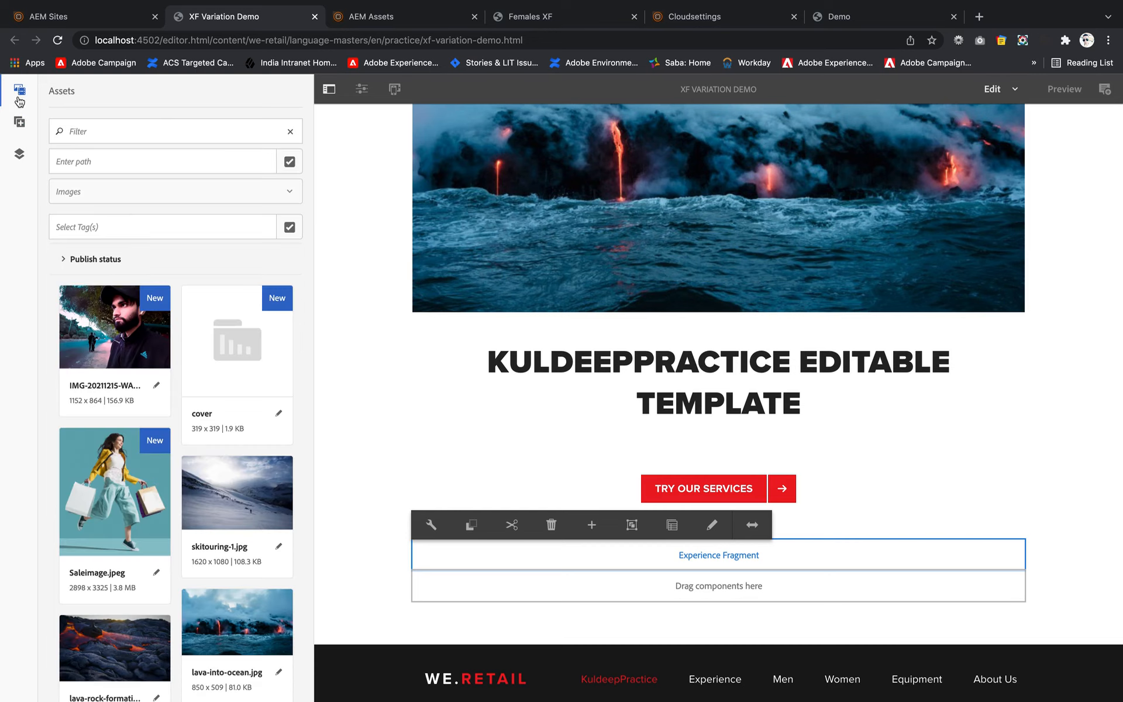
- Limit the assets to Experience Fragments and place the Demo XF variation in the page's Experience Fragment component
{"action": "left_click", "coordinate": [183, 191]}
{"action": "scroll", "coordinate": [144, 330], "scroll_direction": "down", "scroll_amount": 2}
{"action": "left_click", "coordinate": [130, 304]}
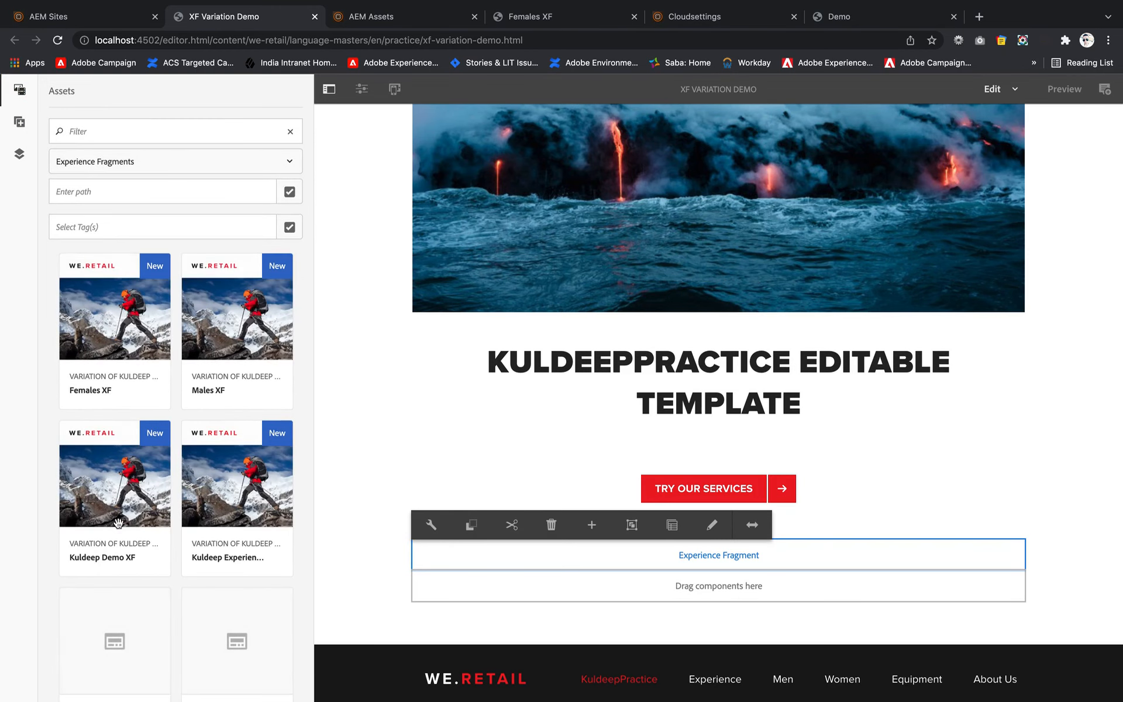
{"action": "left_click_drag", "start_coordinate": [110, 492], "coordinate": [591, 546]}
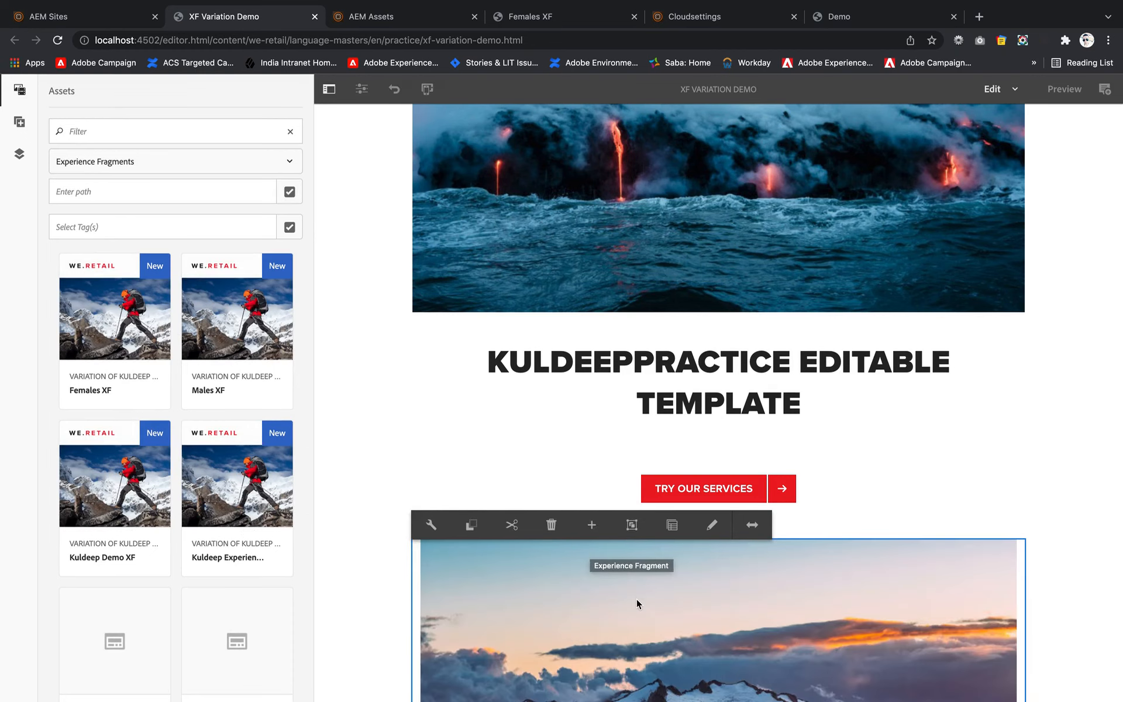
- Check the variation path set in the options of the page's Experience Fragment component
{"action": "scroll", "coordinate": [636, 598], "scroll_direction": "down", "scroll_amount": 10}
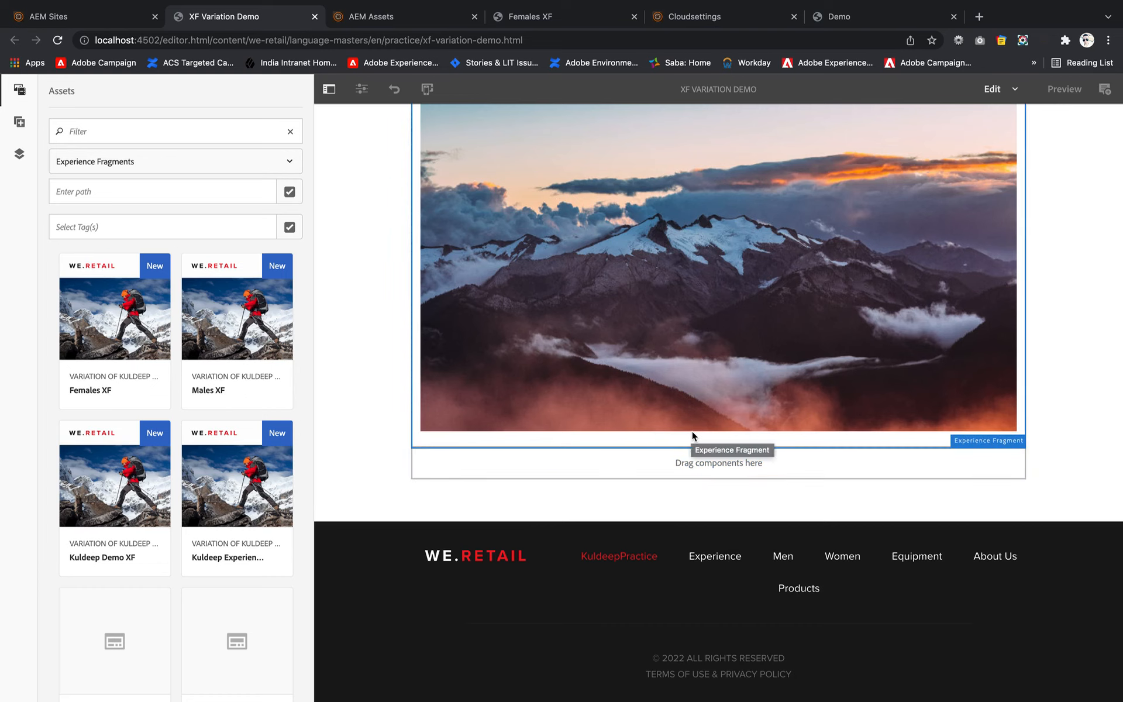
{"action": "left_click", "coordinate": [591, 377]}
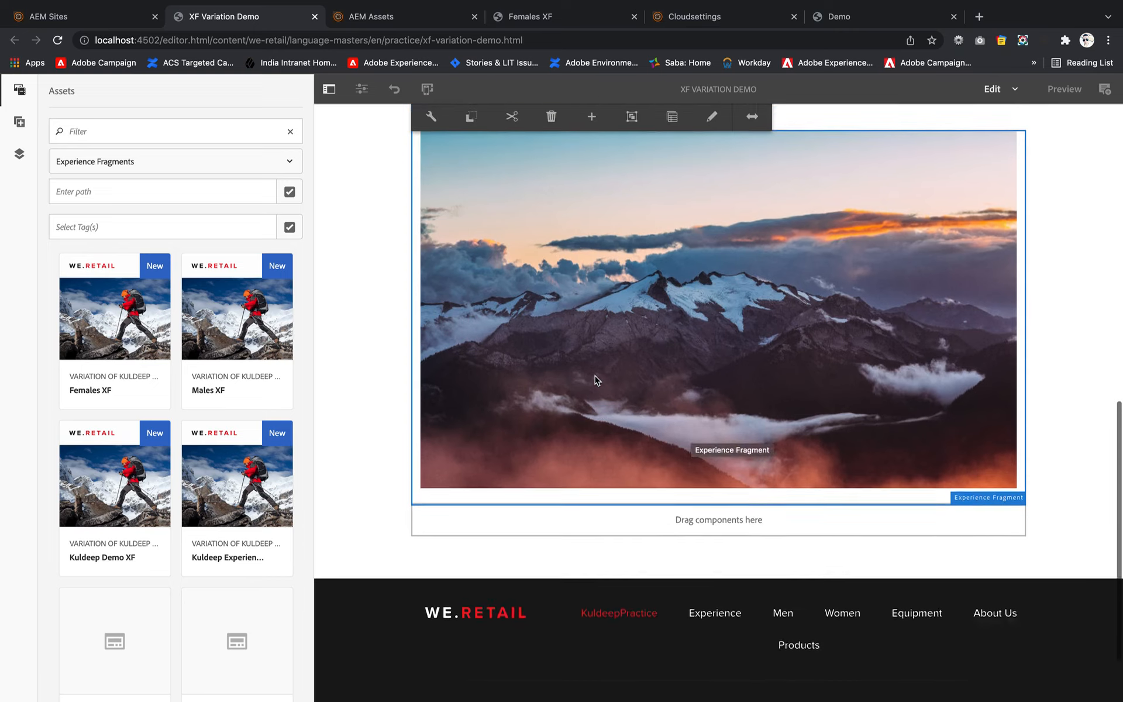
{"action": "left_click", "coordinate": [431, 133]}
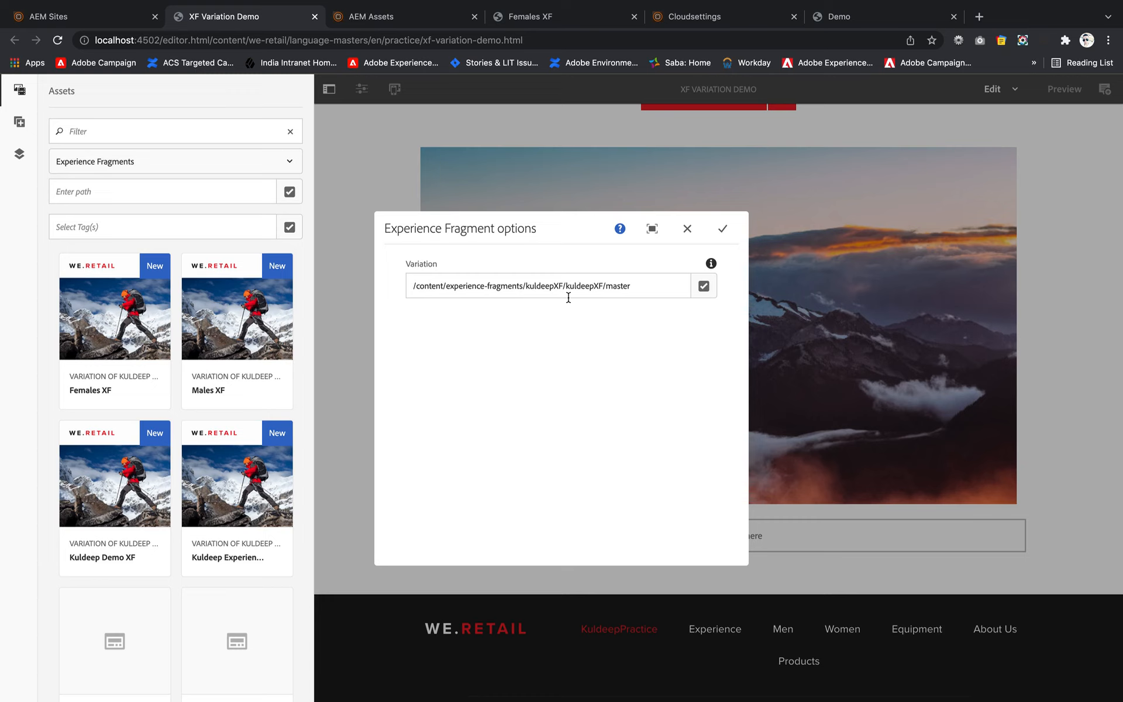
{"action": "left_click", "coordinate": [722, 229]}
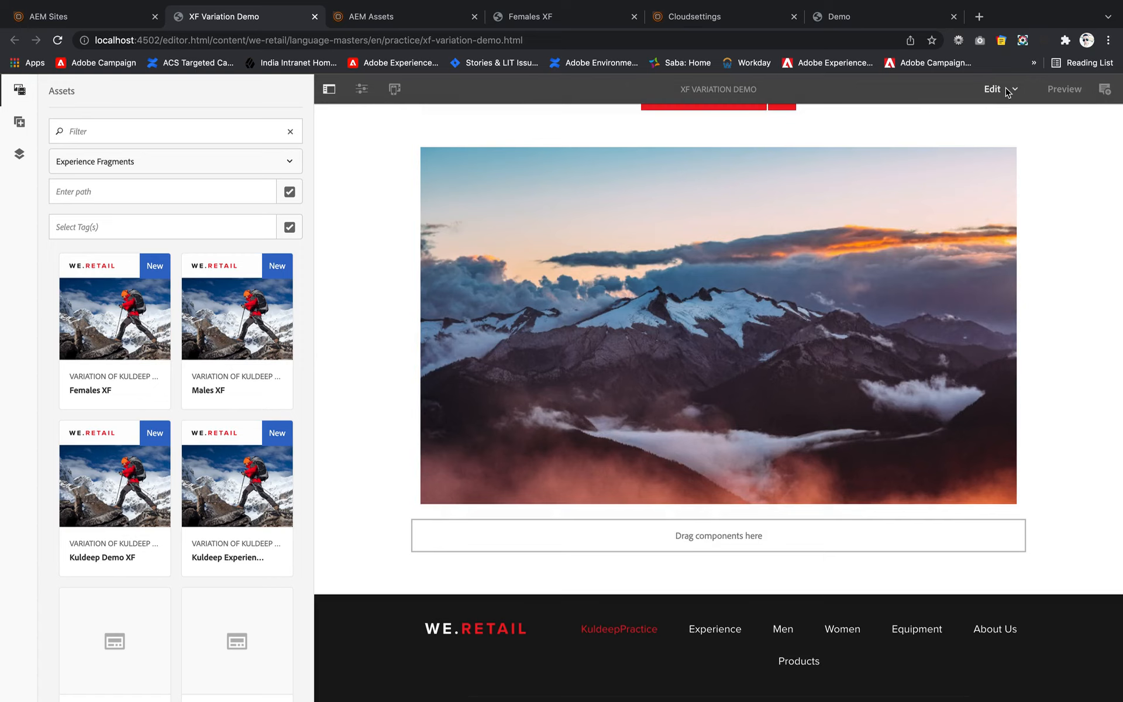
- Switch the XF Variation Demo page to Targeting mode and hide the assets side panel
{"action": "left_click", "coordinate": [1012, 93]}
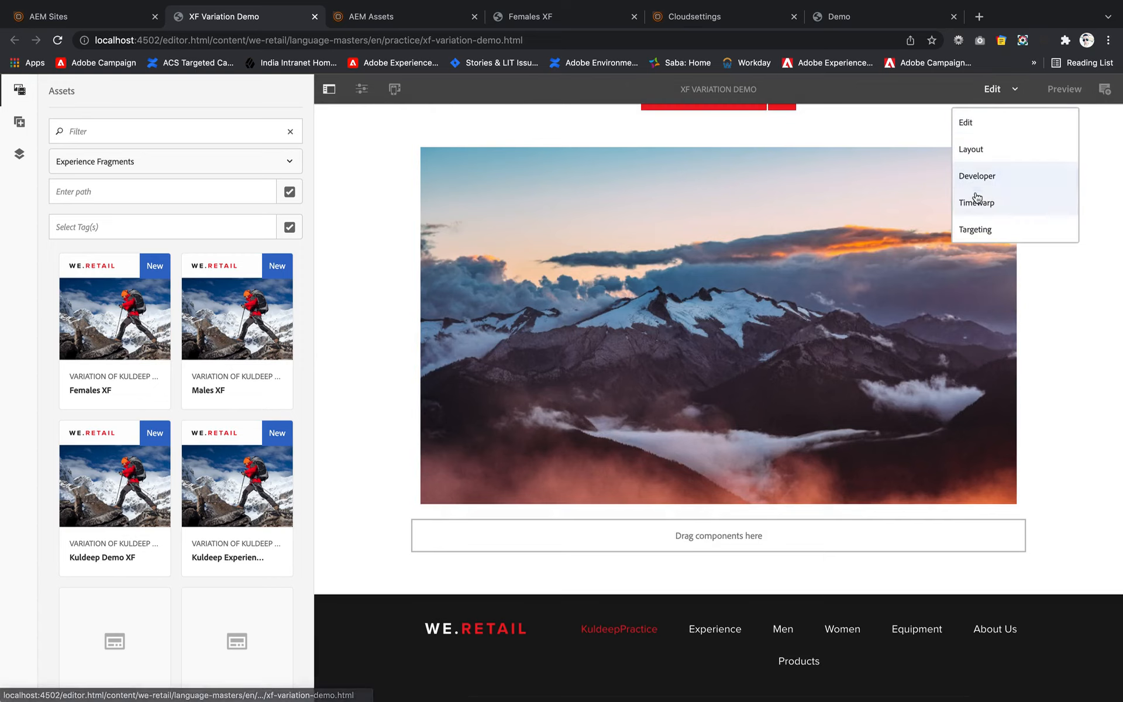
{"action": "left_click", "coordinate": [983, 229]}
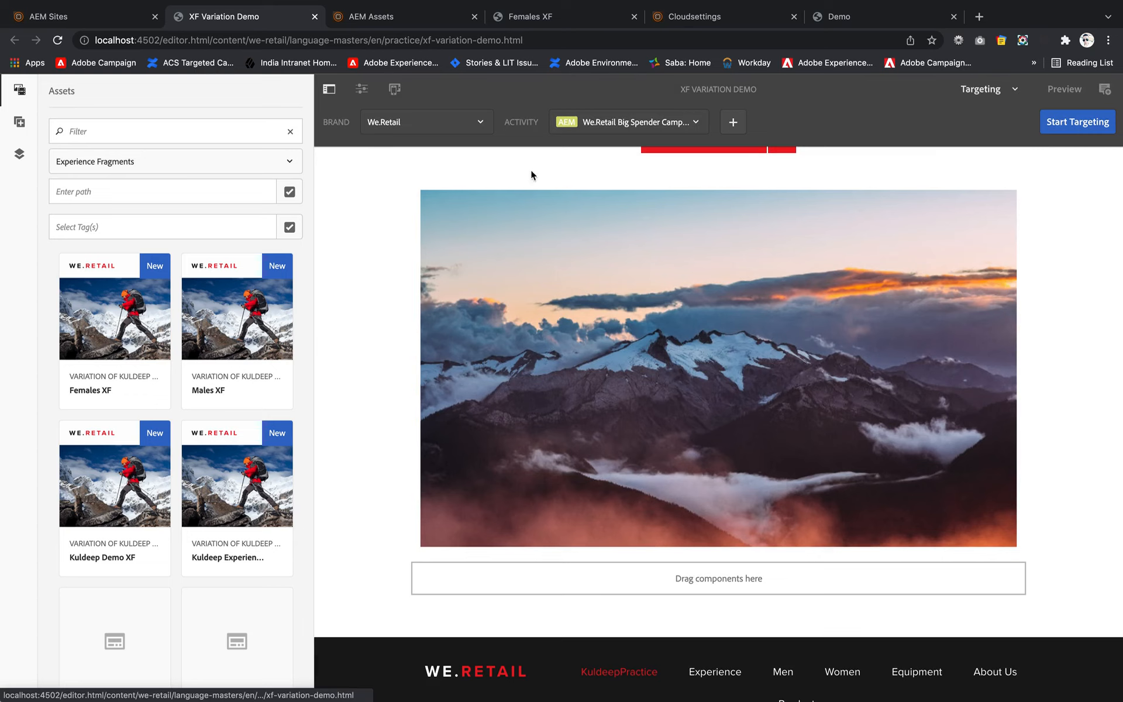
{"action": "left_click", "coordinate": [329, 91]}
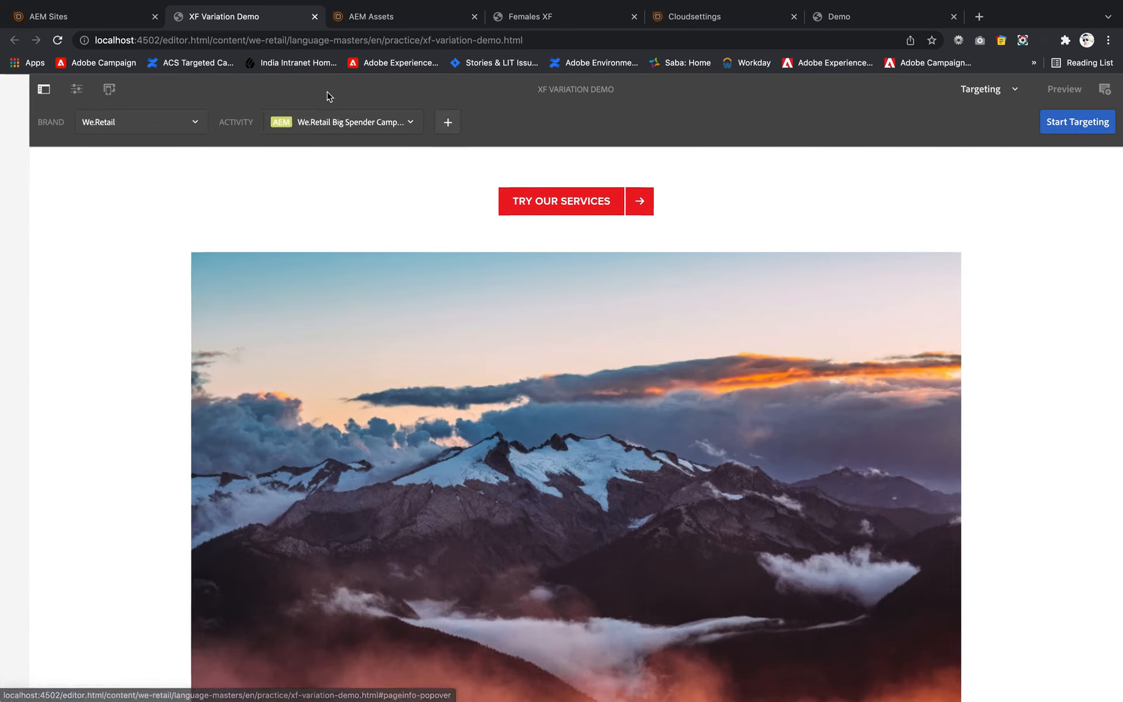
{"action": "scroll", "coordinate": [291, 283], "scroll_direction": "up", "scroll_amount": 1}
{"action": "scroll", "coordinate": [291, 286], "scroll_direction": "up", "scroll_amount": 2}
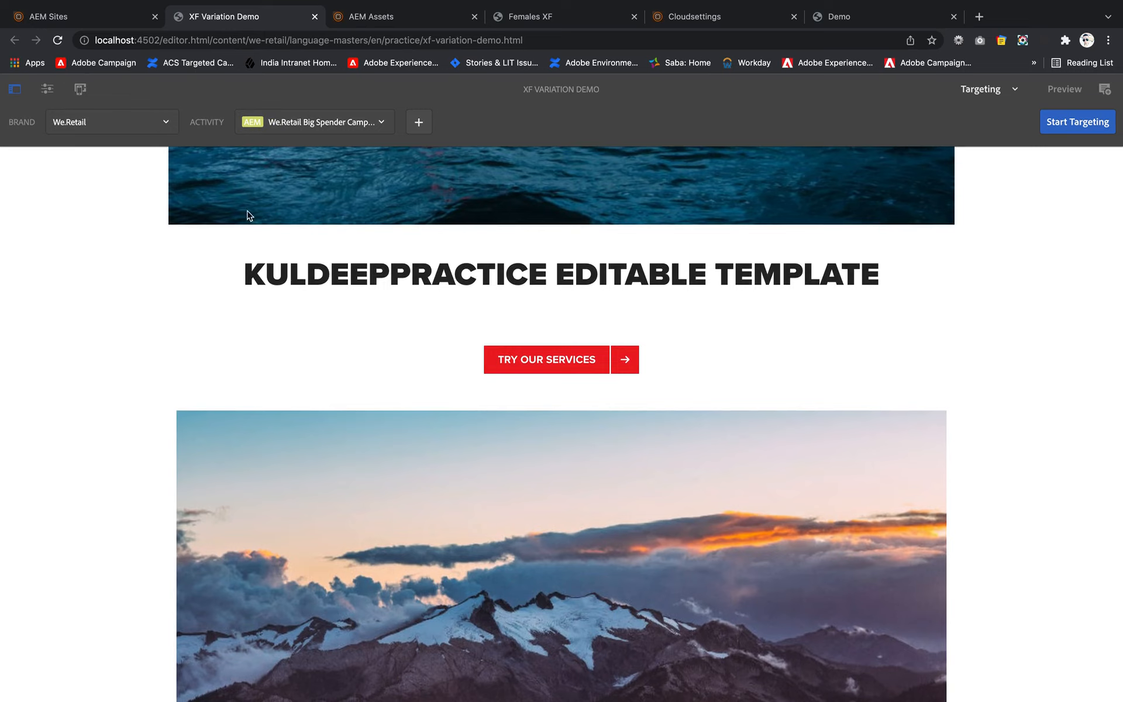
- Create a We.Retail activity with the suggested practice title, the name practice, and ContextHub (AEM) as targeting engine
{"action": "left_click", "coordinate": [419, 121]}
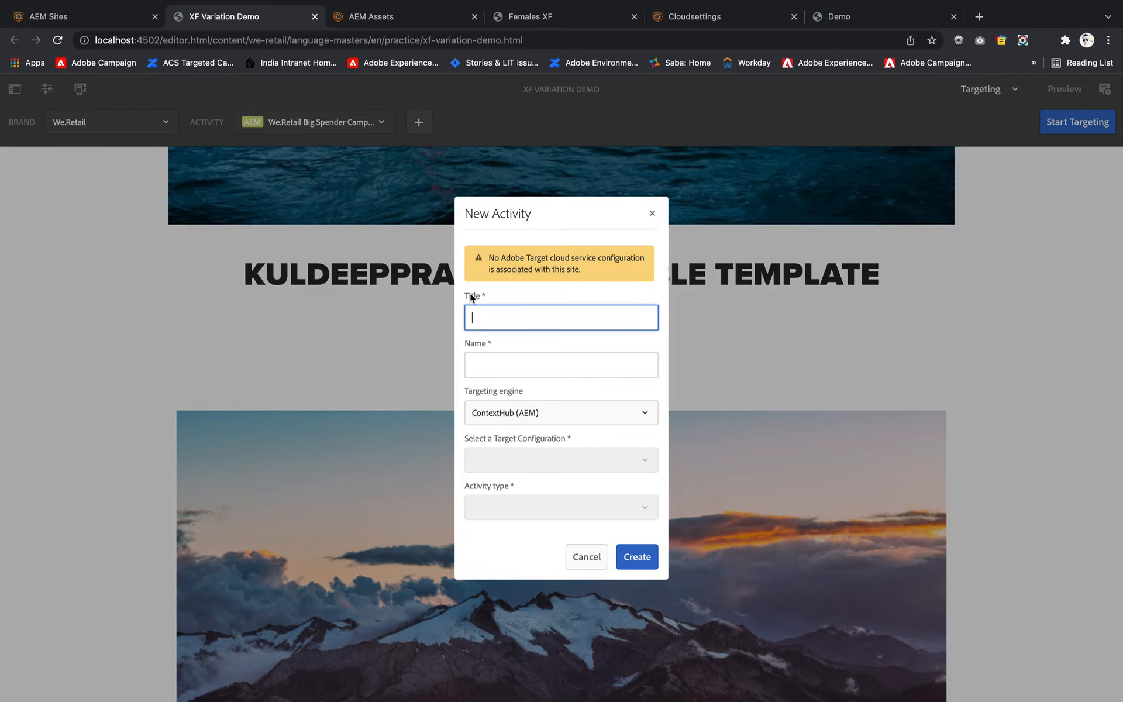
{"action": "left_click", "coordinate": [493, 314]}
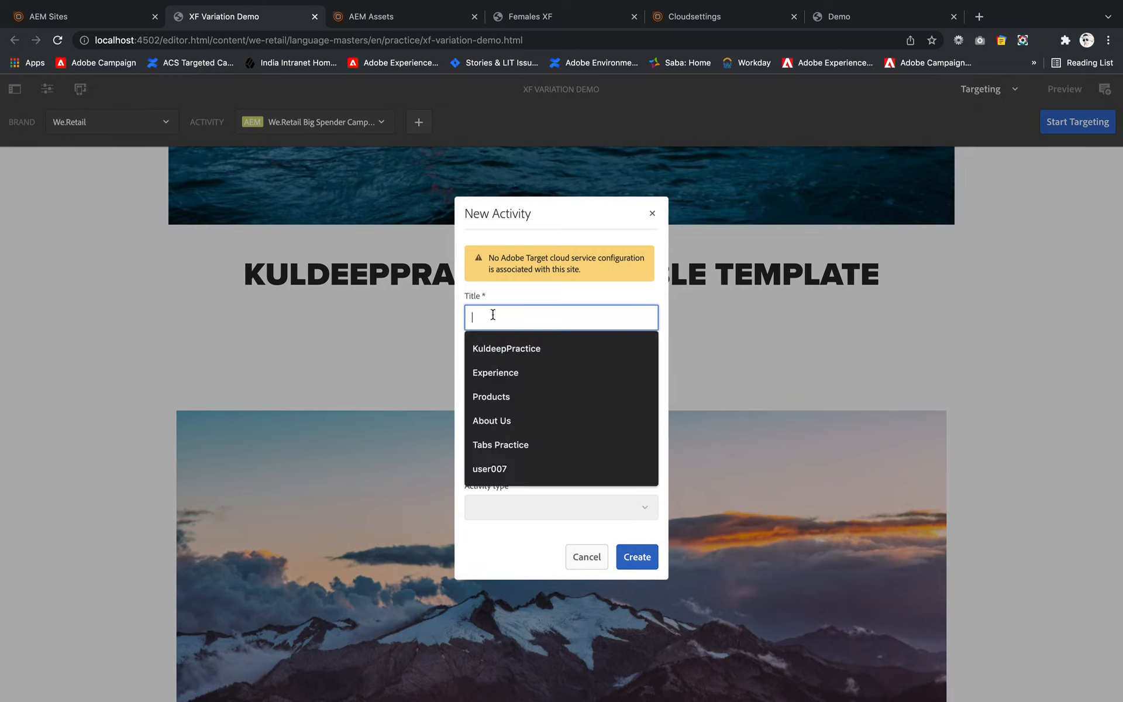
{"action": "left_click", "coordinate": [505, 347]}
{"action": "left_click", "coordinate": [504, 363]}
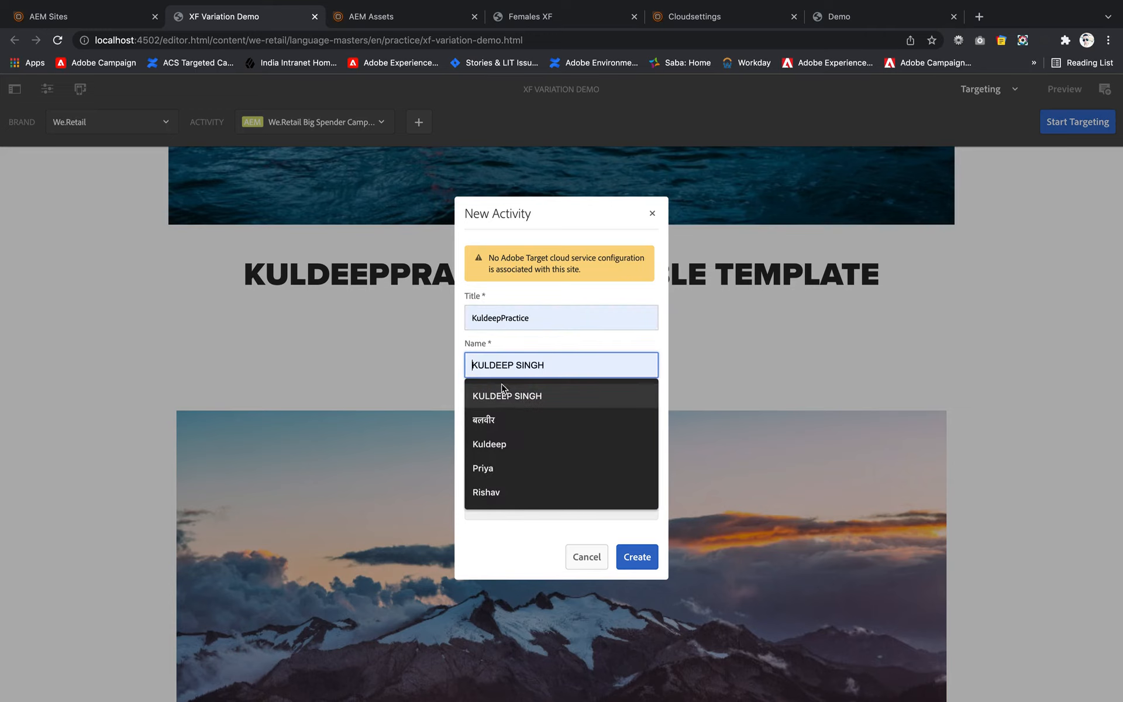
{"action": "type", "text": "practice"}
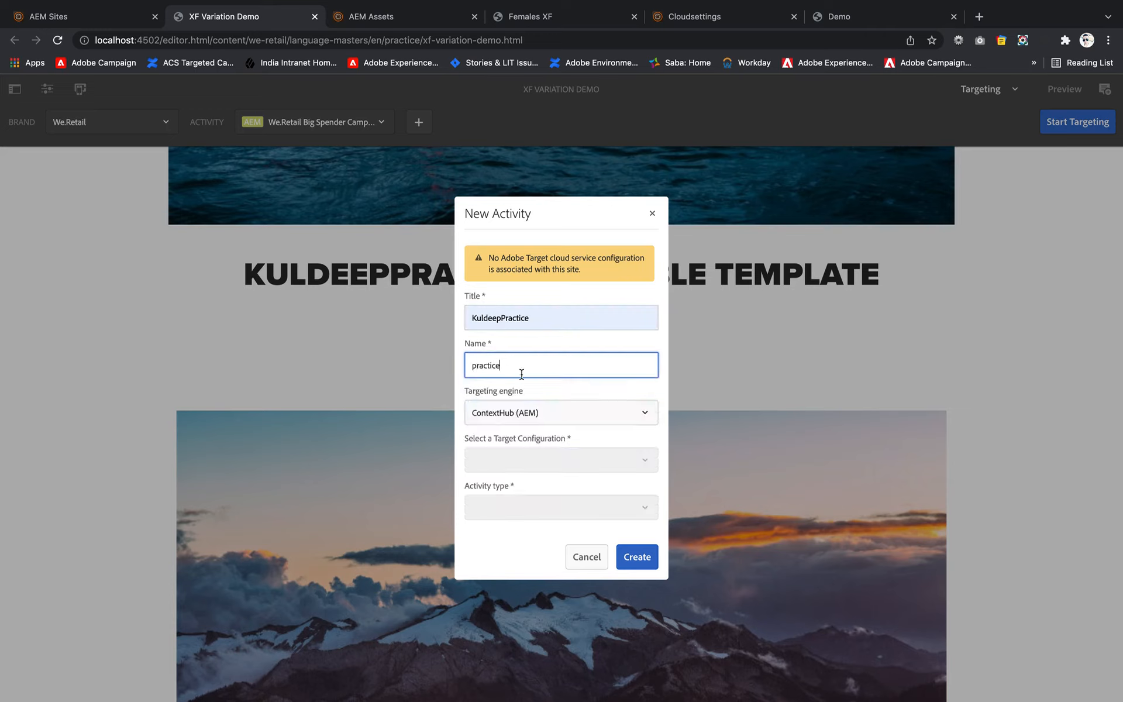
{"action": "left_click", "coordinate": [548, 420]}
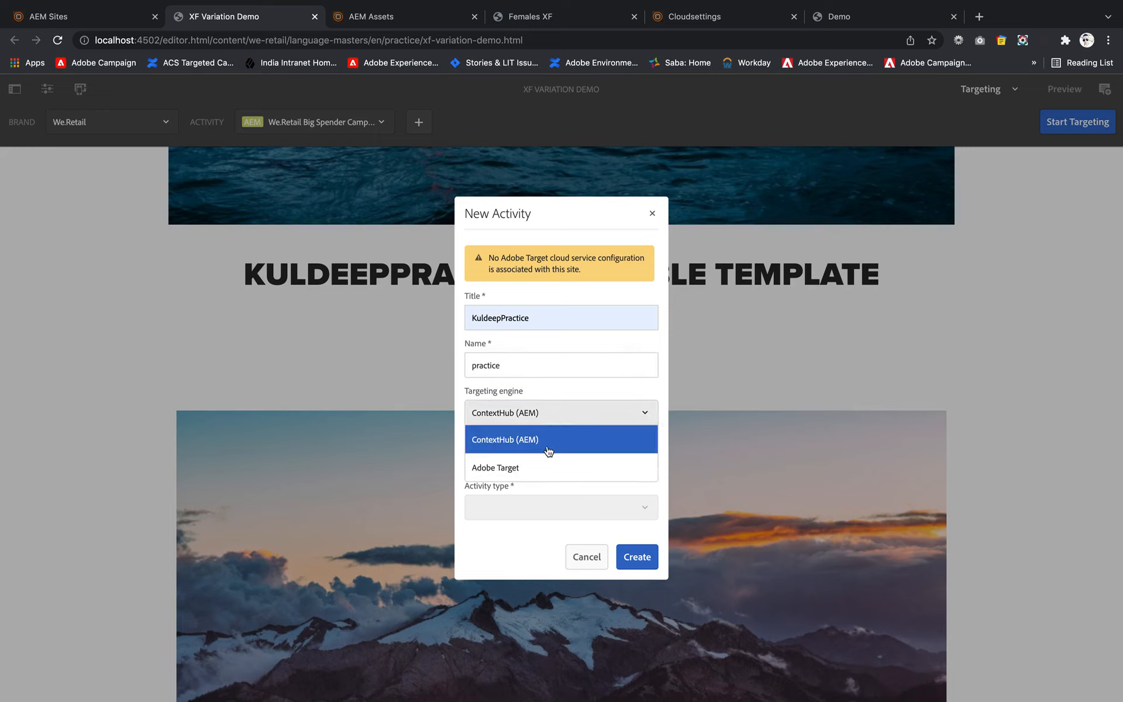
{"action": "left_click", "coordinate": [609, 415]}
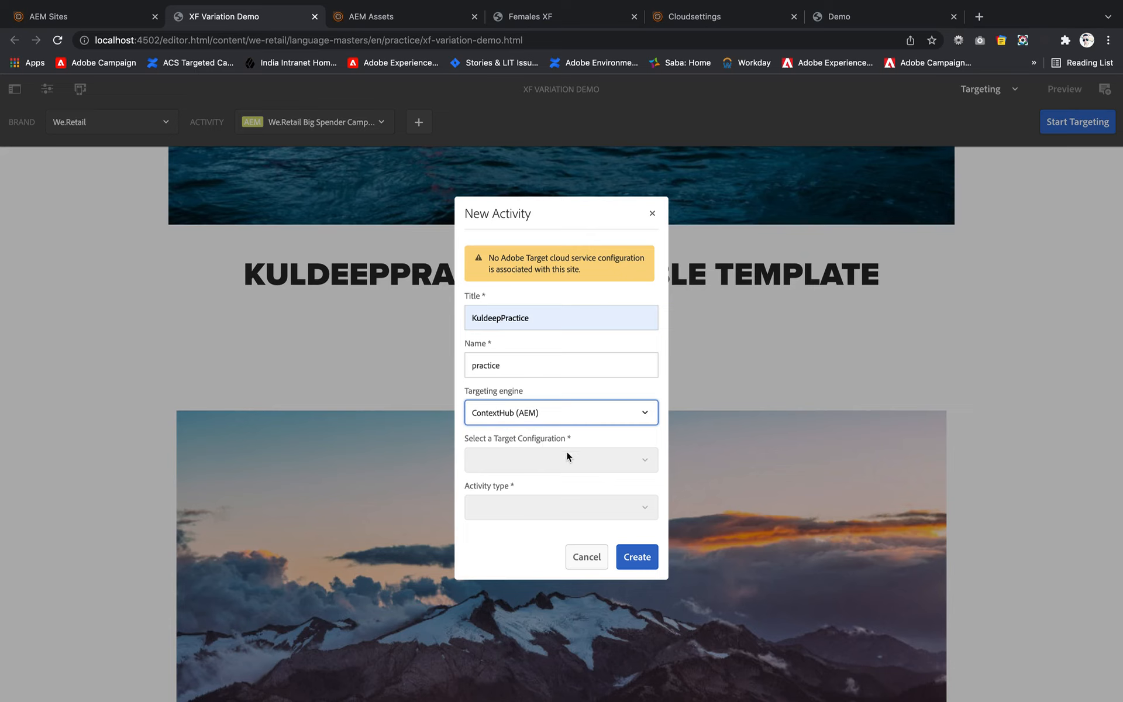
{"action": "left_click", "coordinate": [639, 555]}
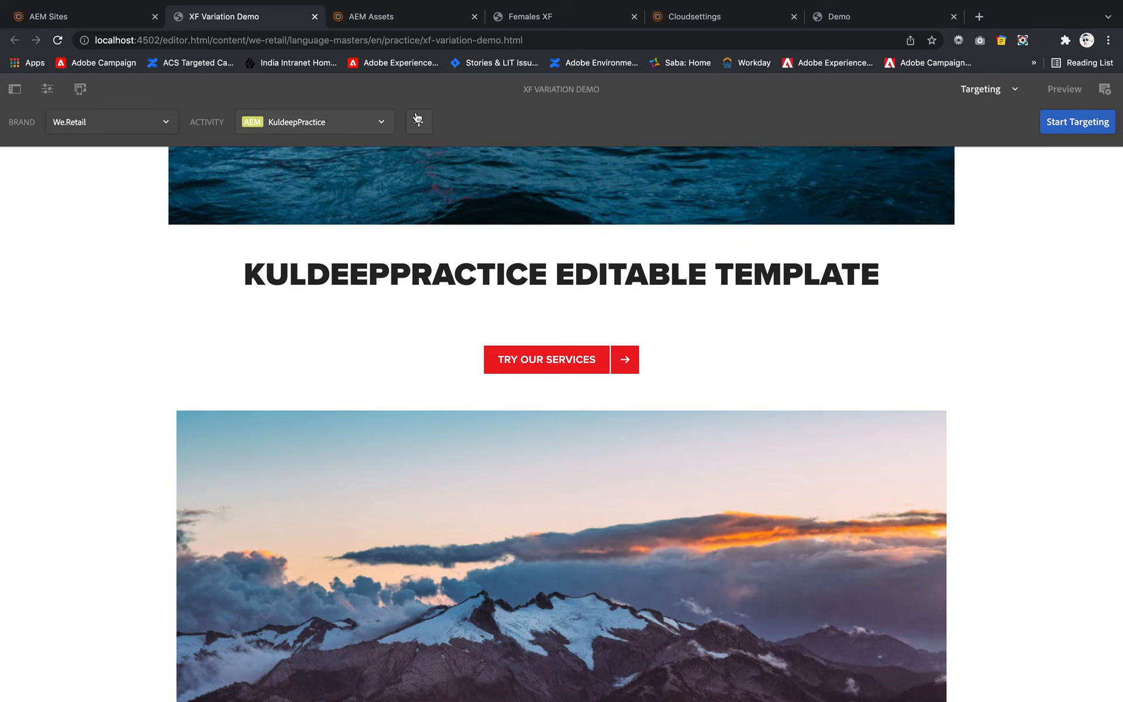
- Start targeting with the new activity and add an experience titled Male for the Male audience
{"action": "left_click", "coordinate": [1073, 122]}
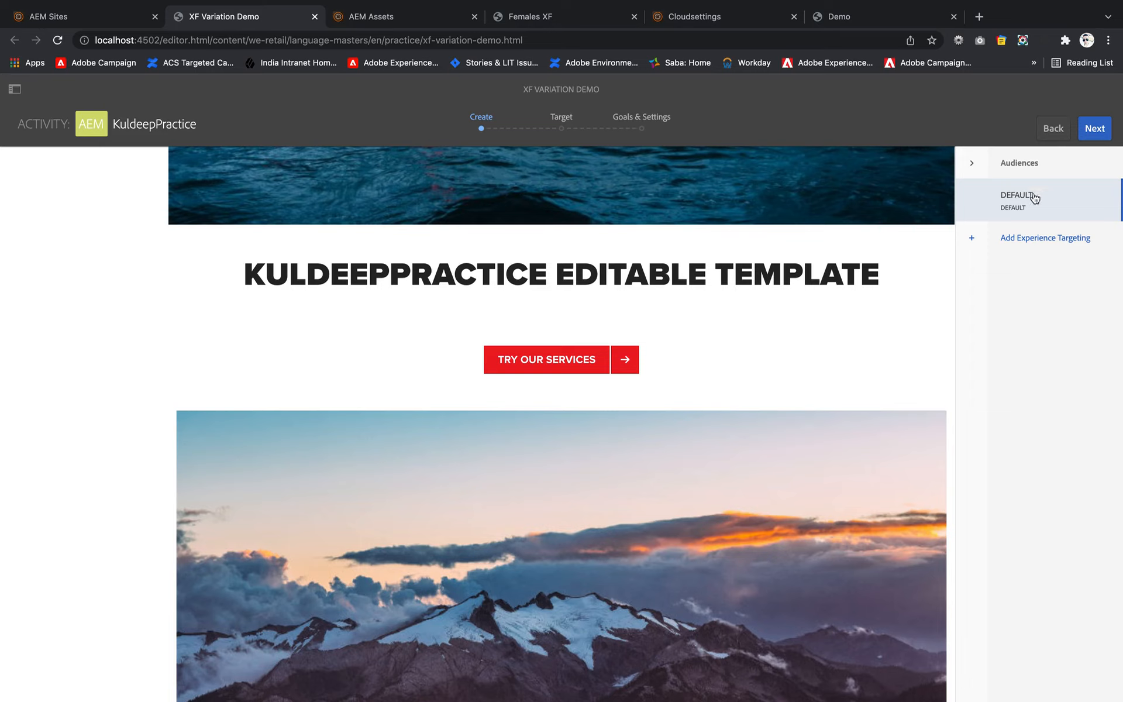
{"action": "left_click", "coordinate": [1022, 240]}
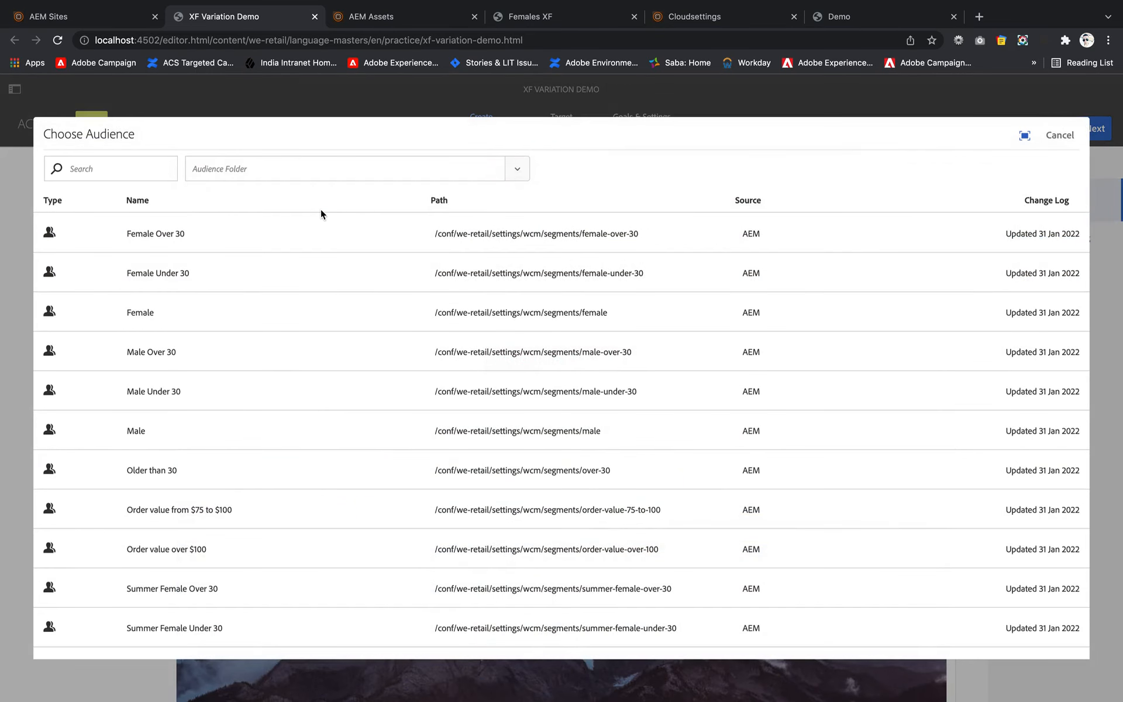
{"action": "left_click", "coordinate": [164, 431]}
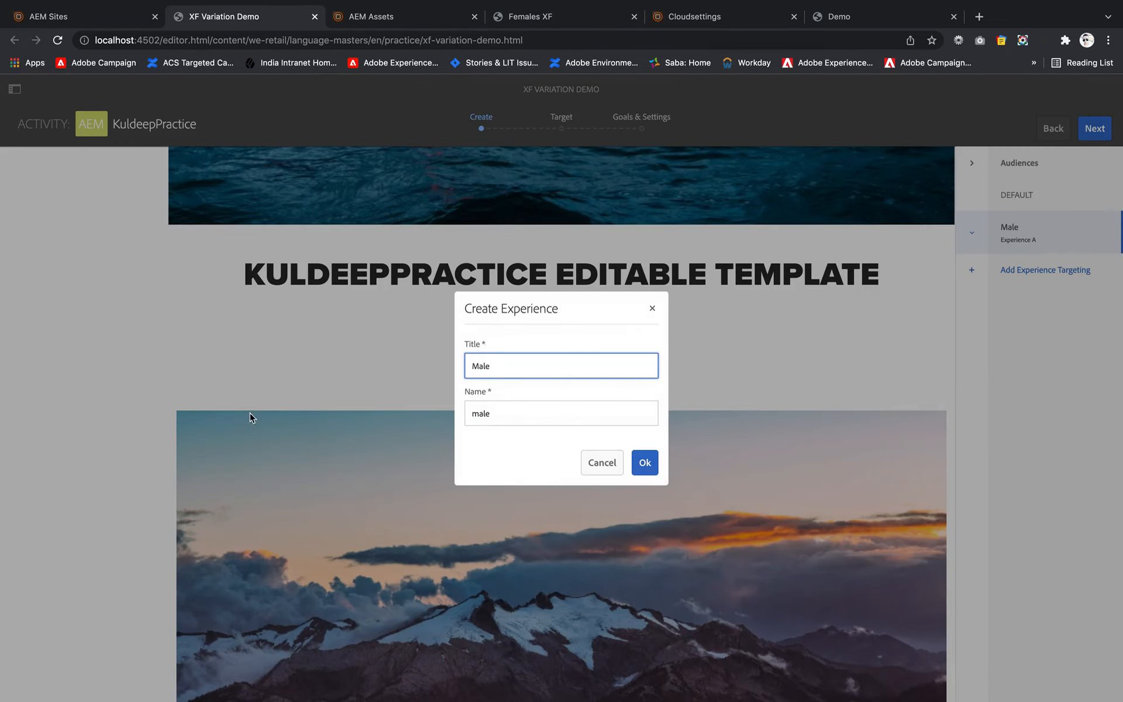
{"action": "left_click", "coordinate": [650, 462]}
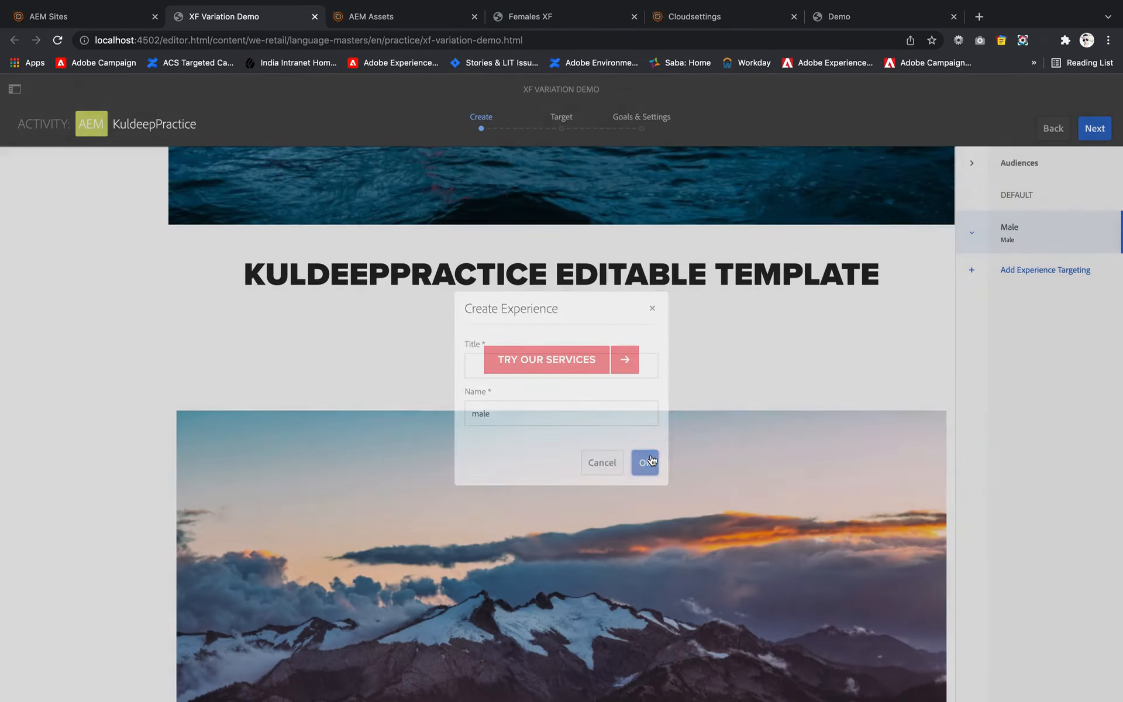
- Add a second targeted experience for the Female audience to the activity
{"action": "left_click", "coordinate": [1001, 273]}
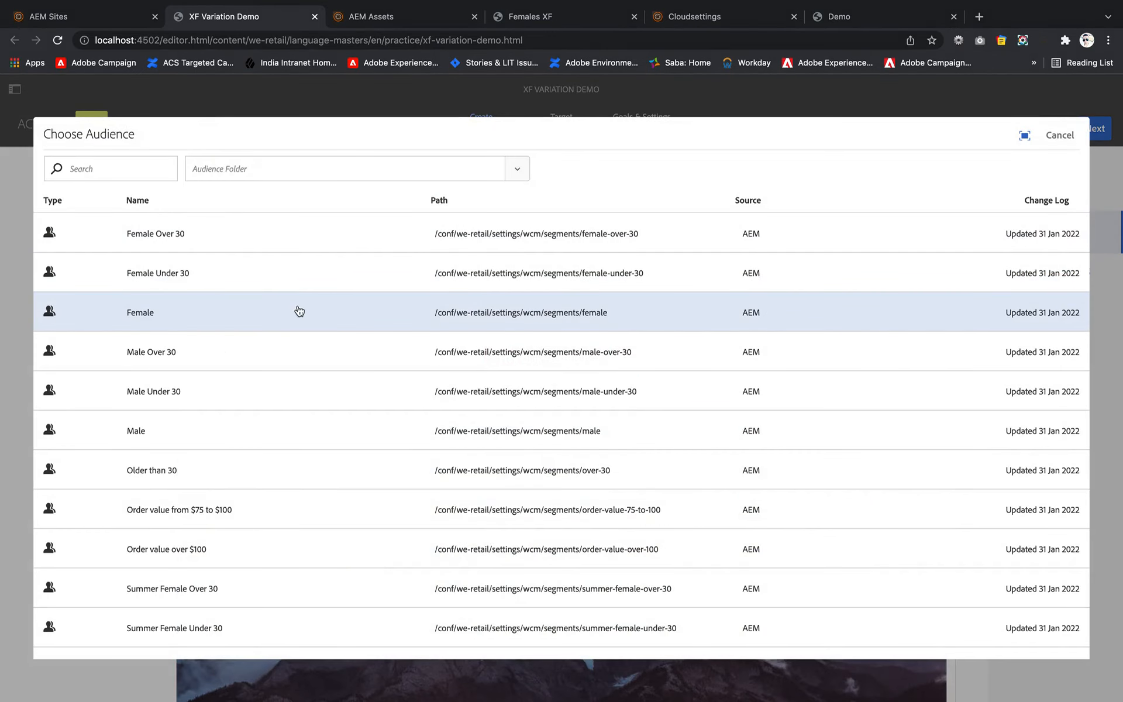
{"action": "left_click", "coordinate": [287, 310]}
{"action": "left_click", "coordinate": [644, 462]}
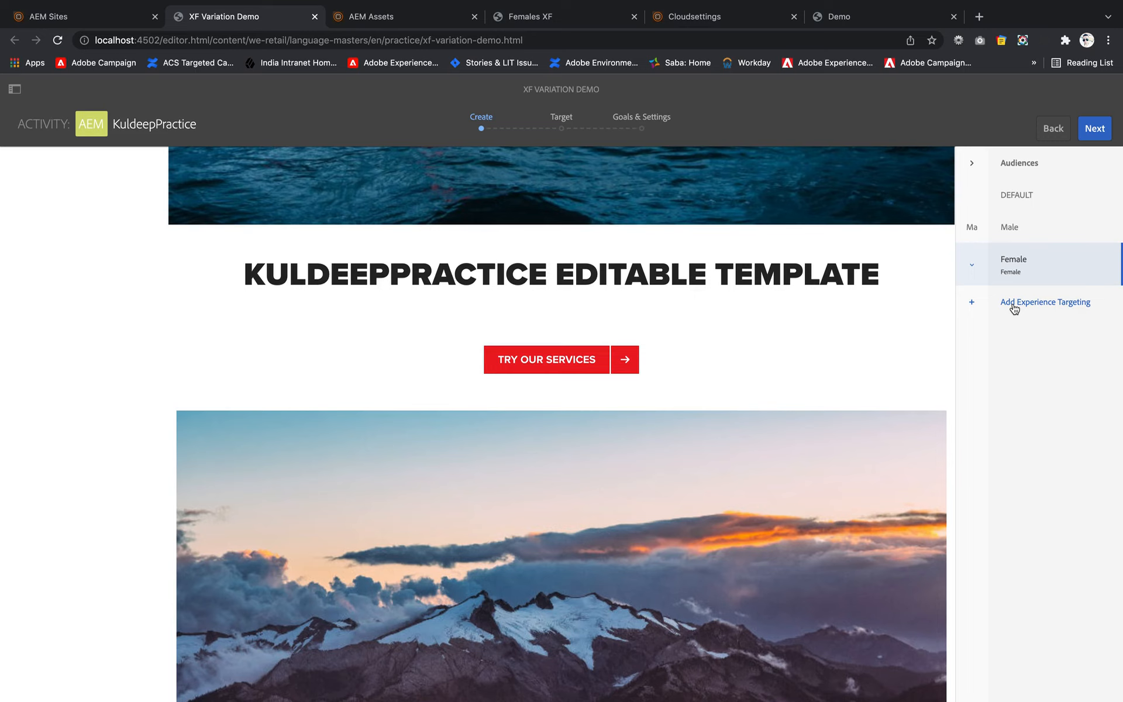
- Accept the Male and Female audience mappings and the default duration and priority, and save the activity
{"action": "left_click", "coordinate": [1096, 130]}
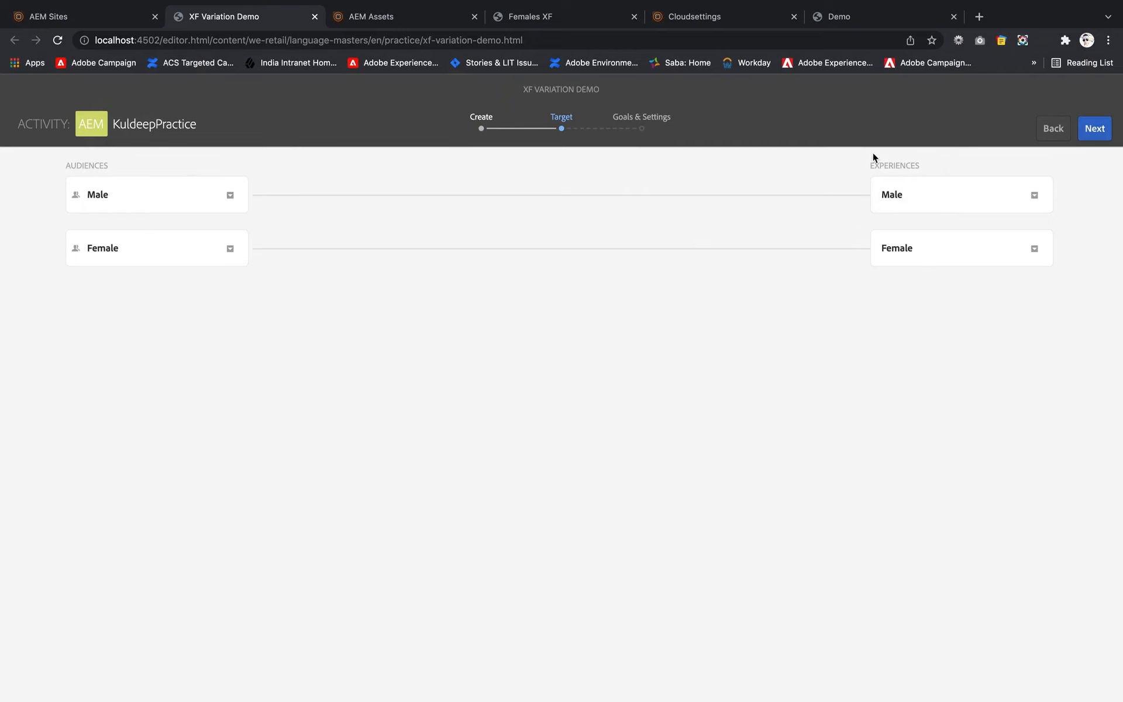
{"action": "left_click", "coordinate": [1097, 131]}
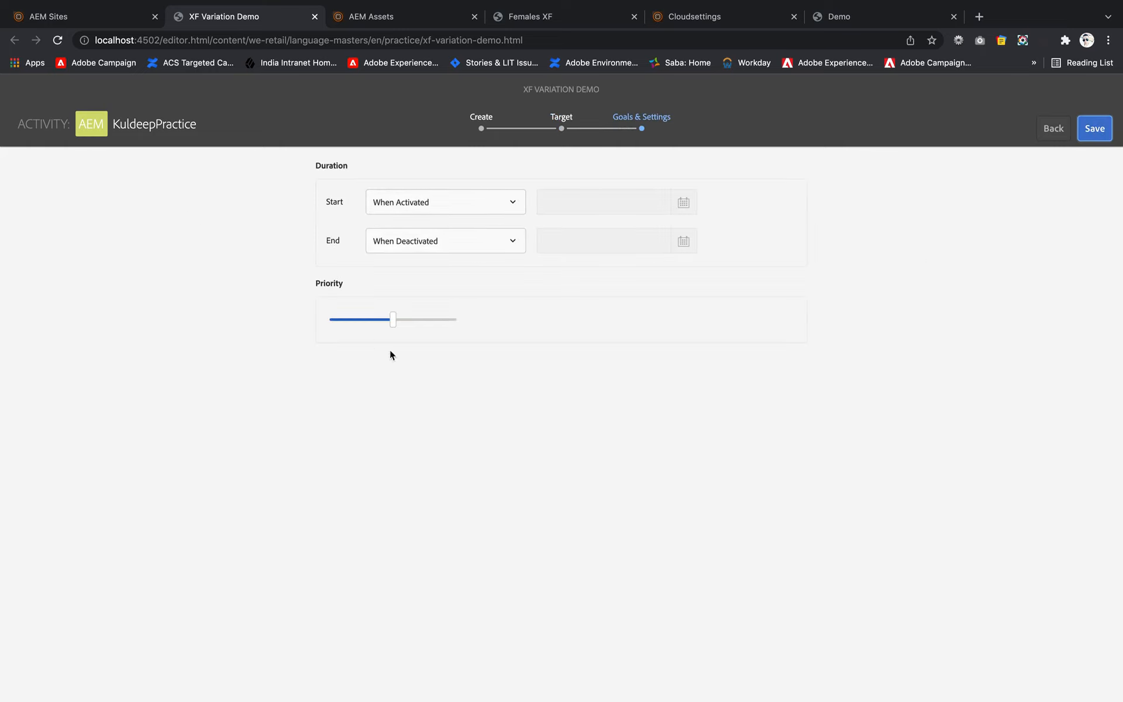
{"action": "left_click", "coordinate": [1094, 129]}
{"action": "scroll", "coordinate": [650, 367], "scroll_direction": "up", "scroll_amount": 10}
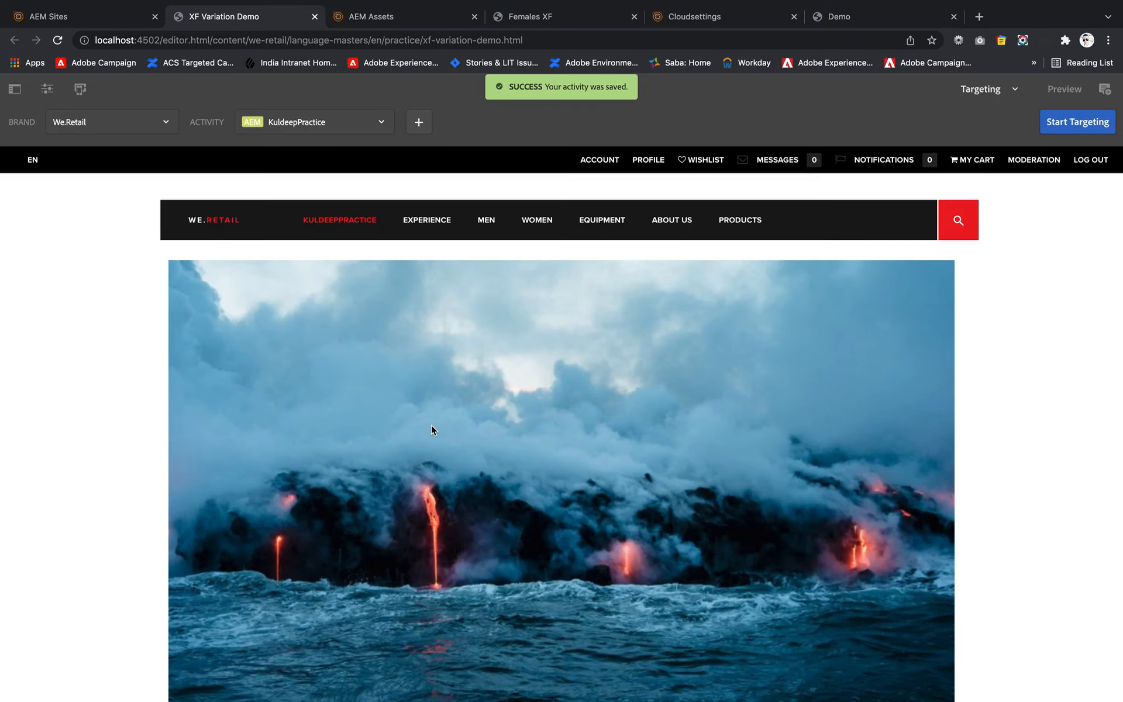
{"action": "scroll", "coordinate": [430, 425], "scroll_direction": "down", "scroll_amount": 6}
{"action": "scroll", "coordinate": [431, 424], "scroll_direction": "down", "scroll_amount": 8}
{"action": "scroll", "coordinate": [430, 425], "scroll_direction": "up", "scroll_amount": 2}
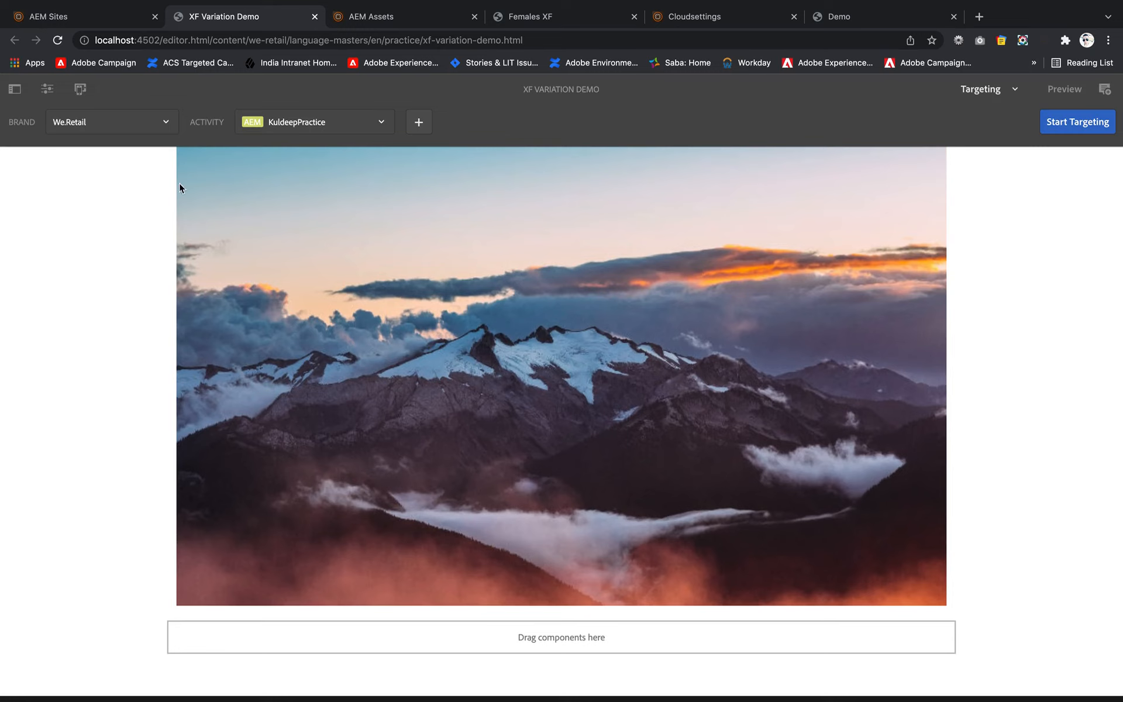
{"action": "left_click", "coordinate": [1081, 125]}
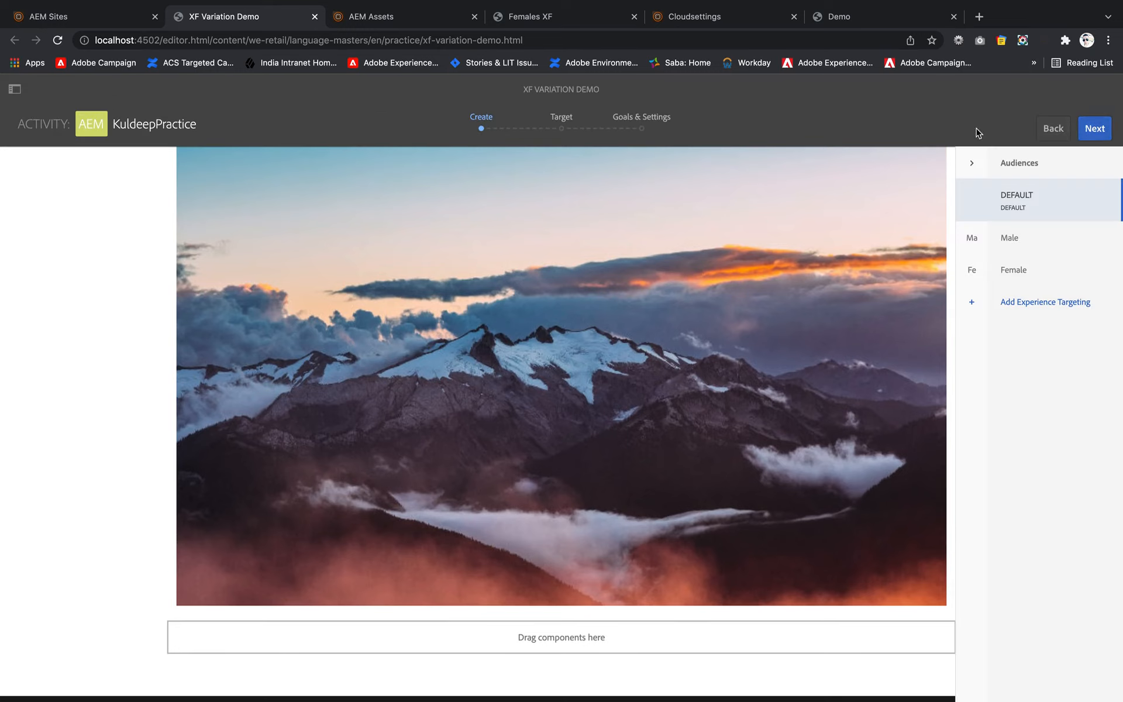
{"action": "left_click", "coordinate": [1047, 135]}
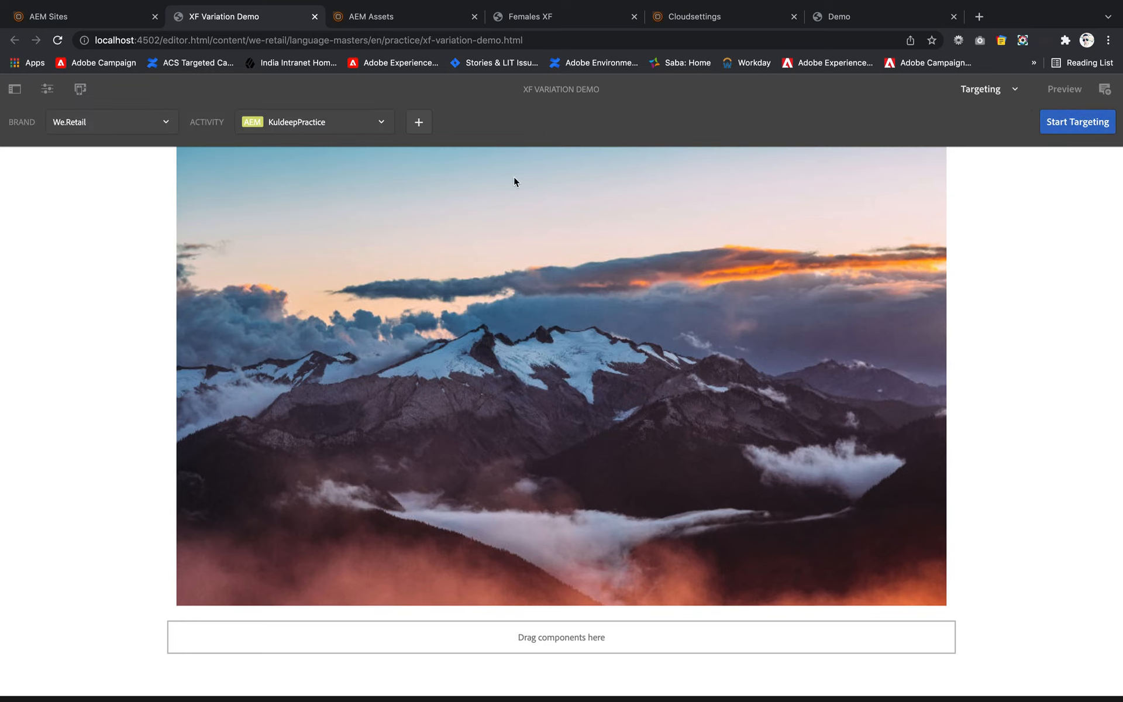
- Preview the page, switch the ContextHub persona to the profile listed directly below the current one, and examine the page content
{"action": "left_click", "coordinate": [1044, 100]}
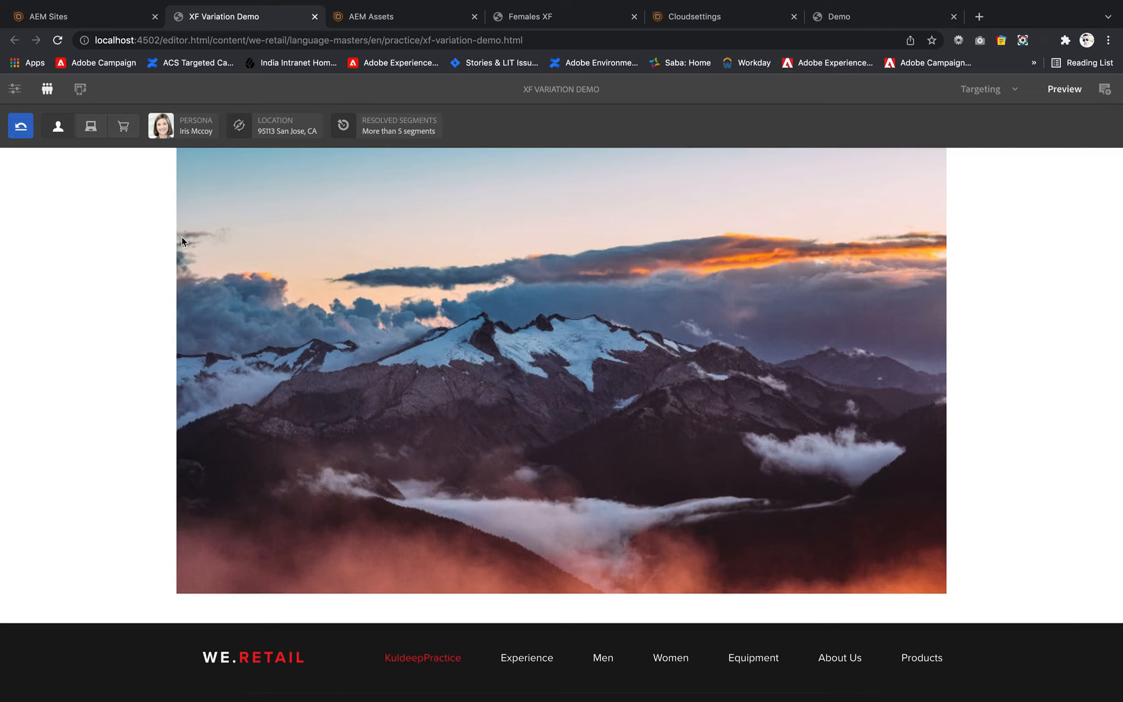
{"action": "left_click", "coordinate": [197, 135]}
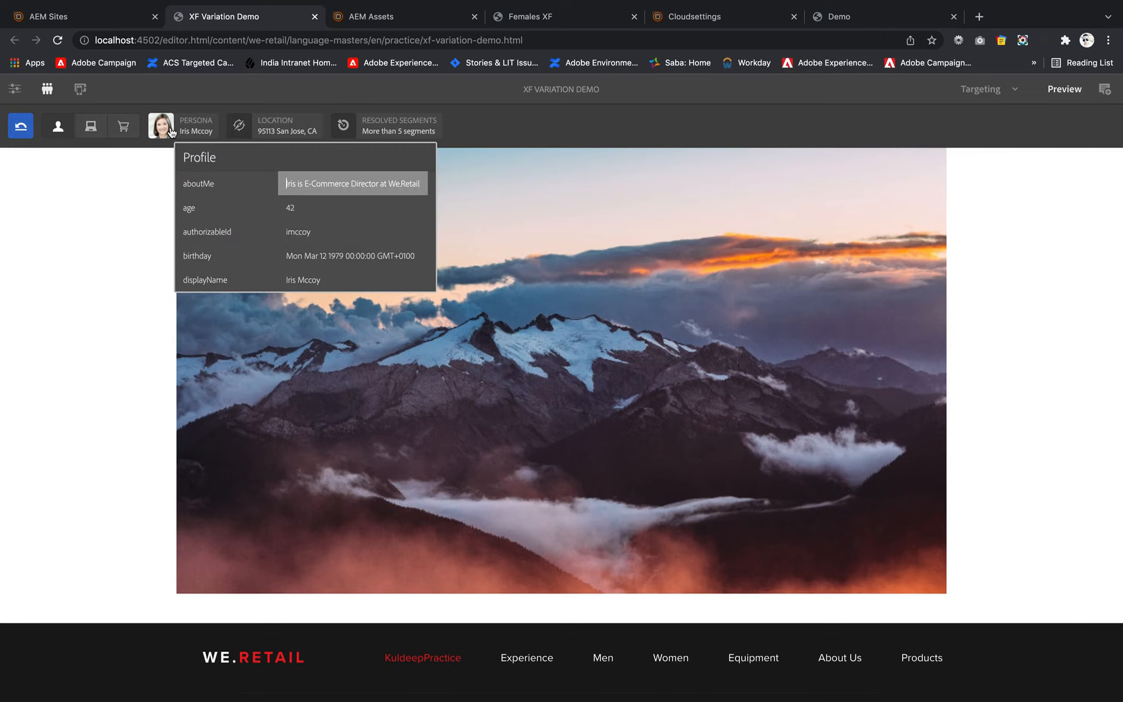
{"action": "left_click", "coordinate": [171, 132]}
{"action": "left_click", "coordinate": [173, 132]}
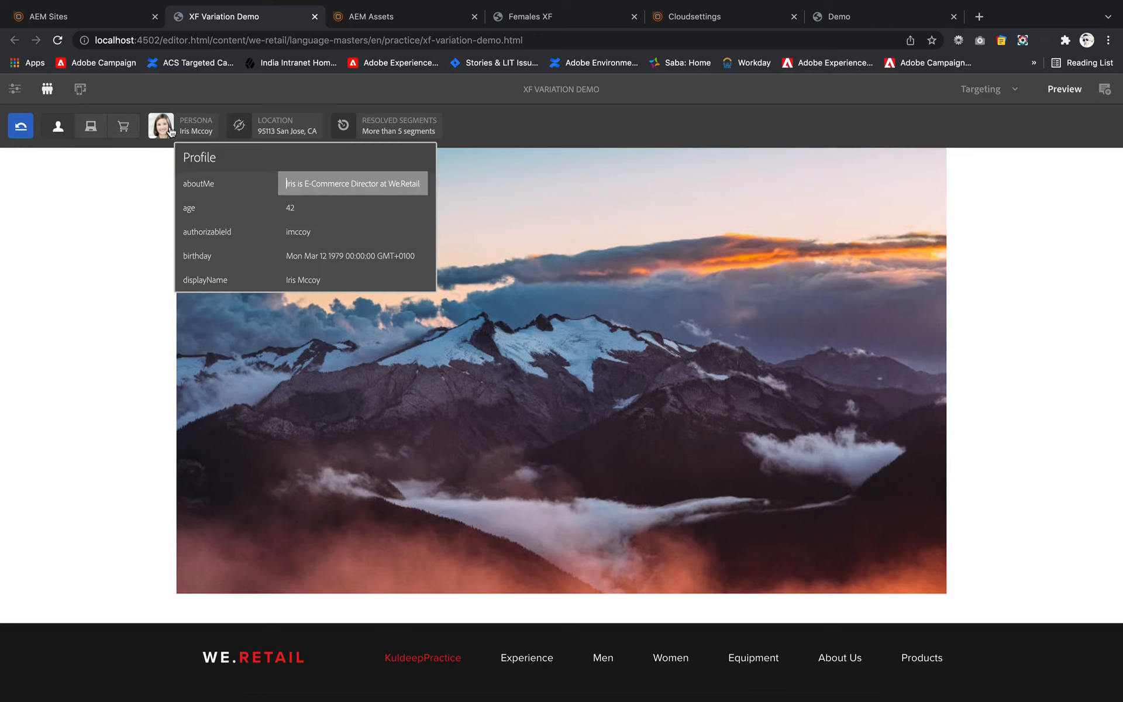
{"action": "left_click", "coordinate": [59, 135]}
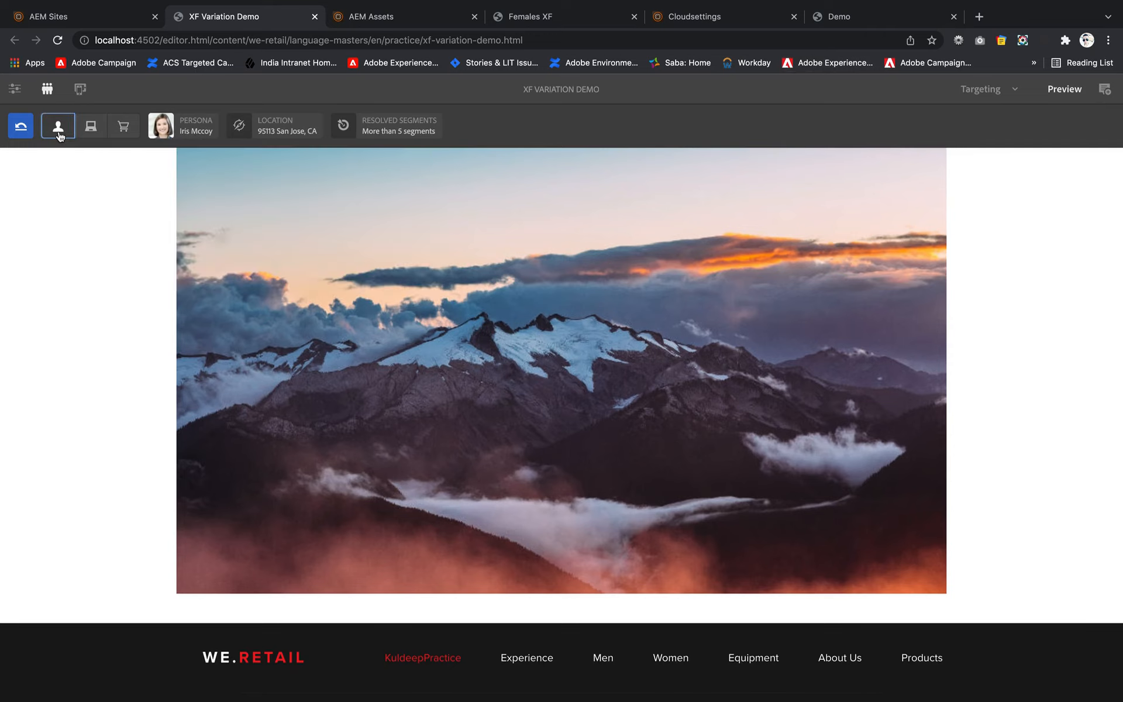
{"action": "left_click", "coordinate": [216, 134]}
{"action": "left_click", "coordinate": [168, 123]}
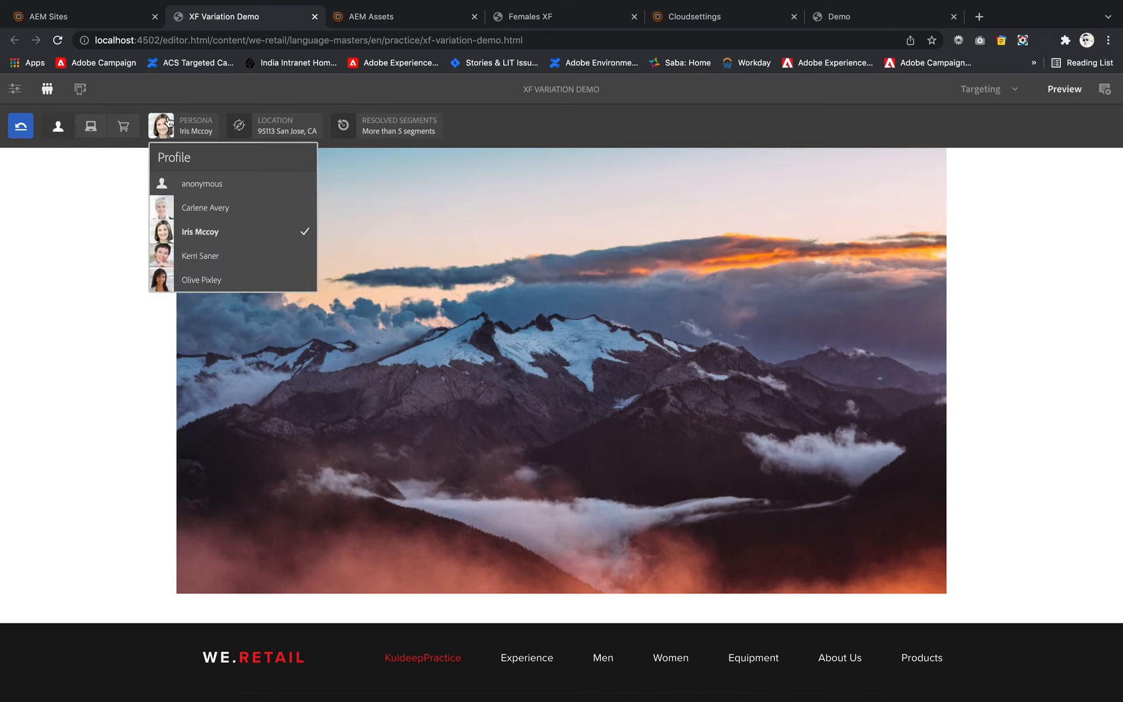
{"action": "left_click", "coordinate": [202, 256]}
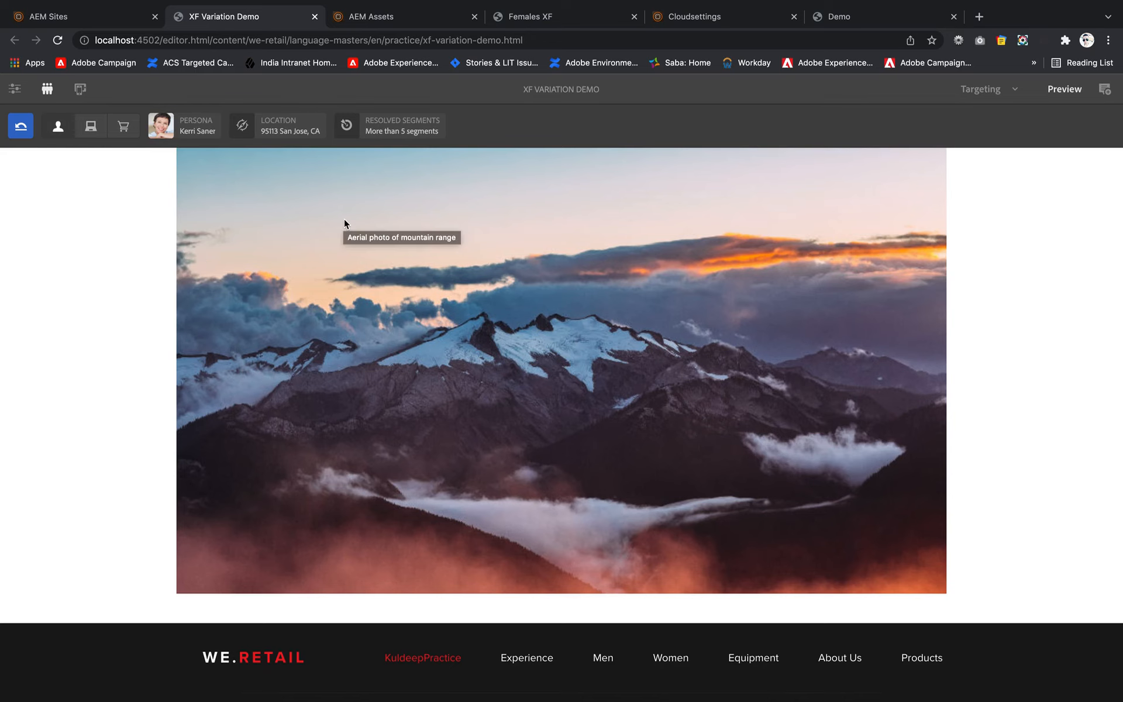
{"action": "scroll", "coordinate": [344, 219], "scroll_direction": "up", "scroll_amount": 15}
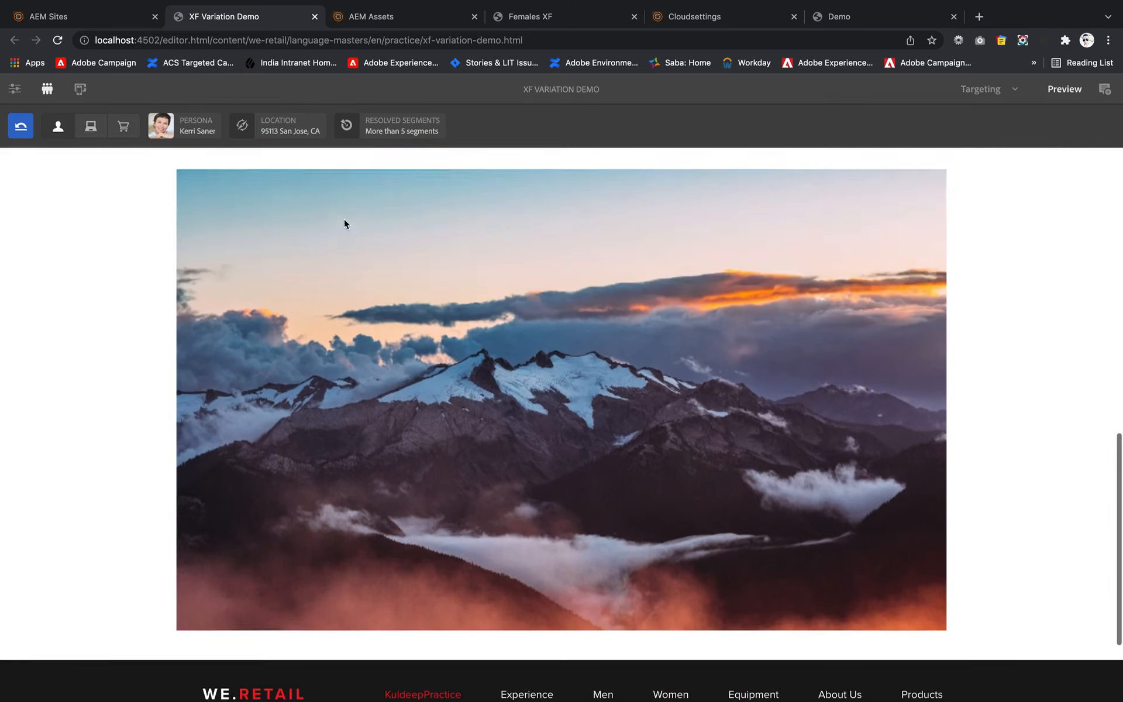
{"action": "scroll", "coordinate": [332, 366], "scroll_direction": "down", "scroll_amount": 12}
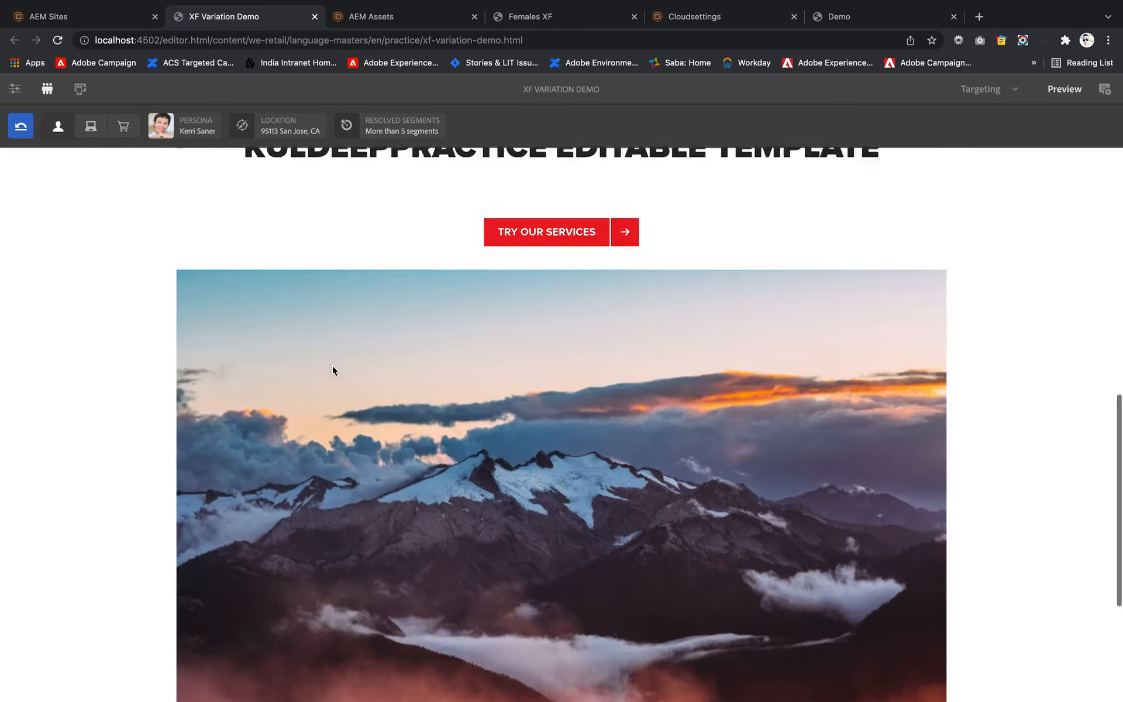
{"action": "scroll", "coordinate": [332, 366], "scroll_direction": "up", "scroll_amount": 5}
{"action": "scroll", "coordinate": [332, 366], "scroll_direction": "up", "scroll_amount": 5}
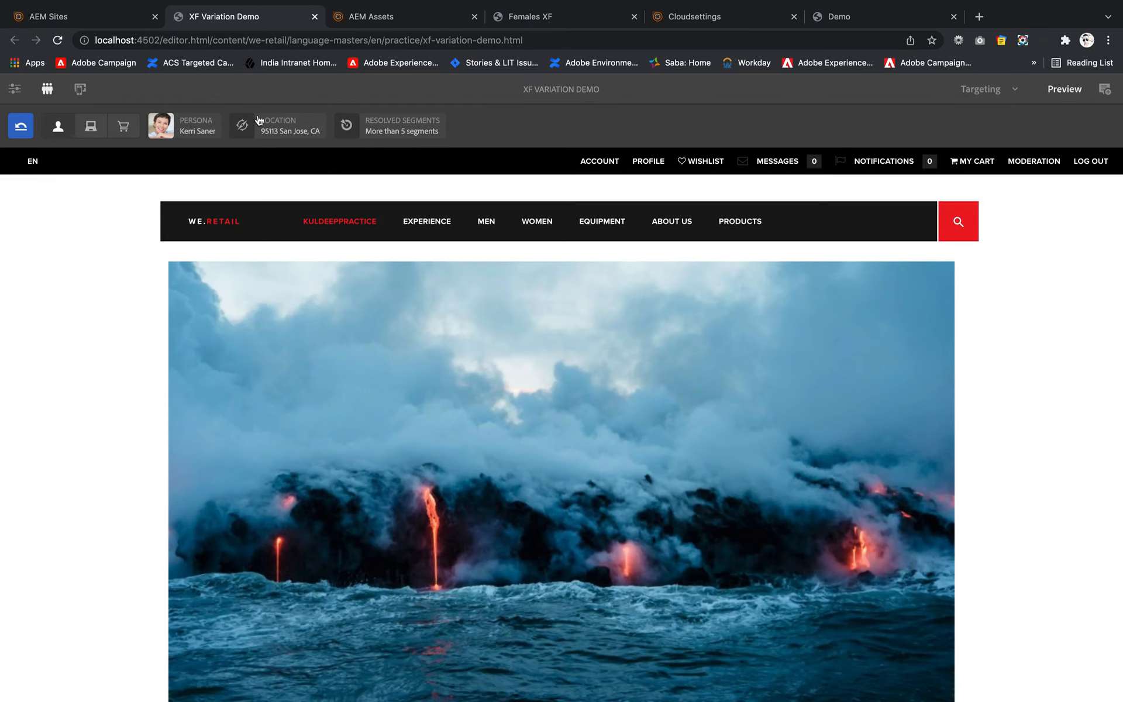
- Switch the ContextHub persona to the first profile listed below anonymous and examine the experience fragment on the previewed page
{"action": "left_click", "coordinate": [158, 132]}
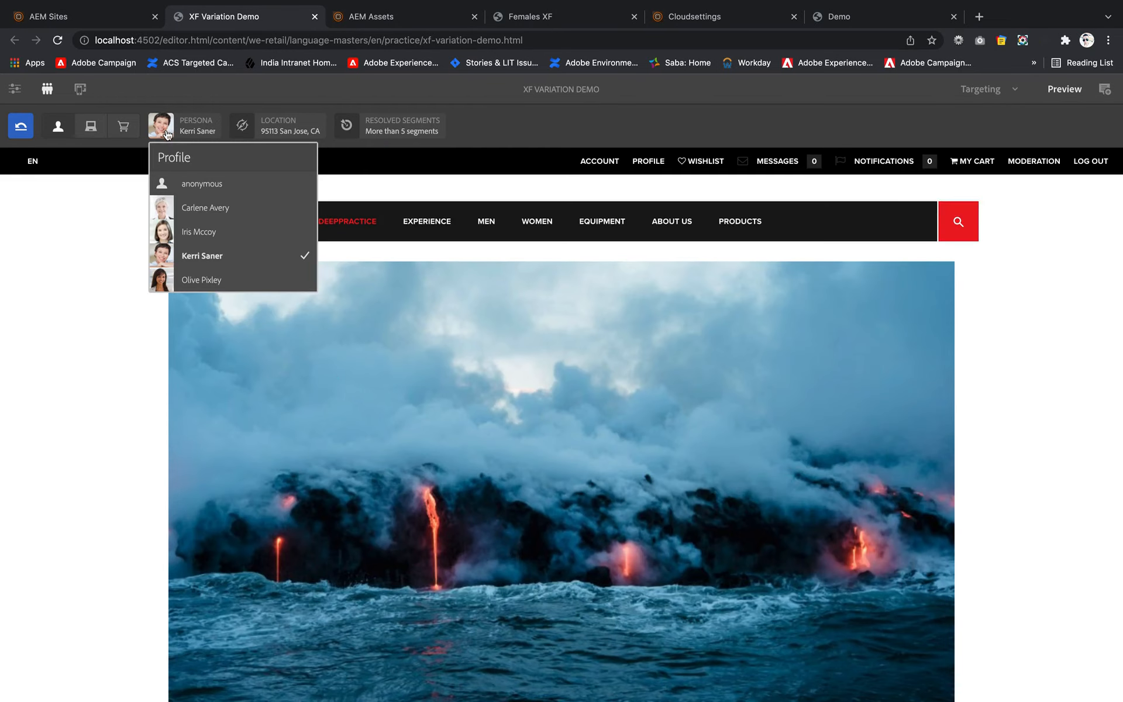
{"action": "left_click", "coordinate": [209, 214]}
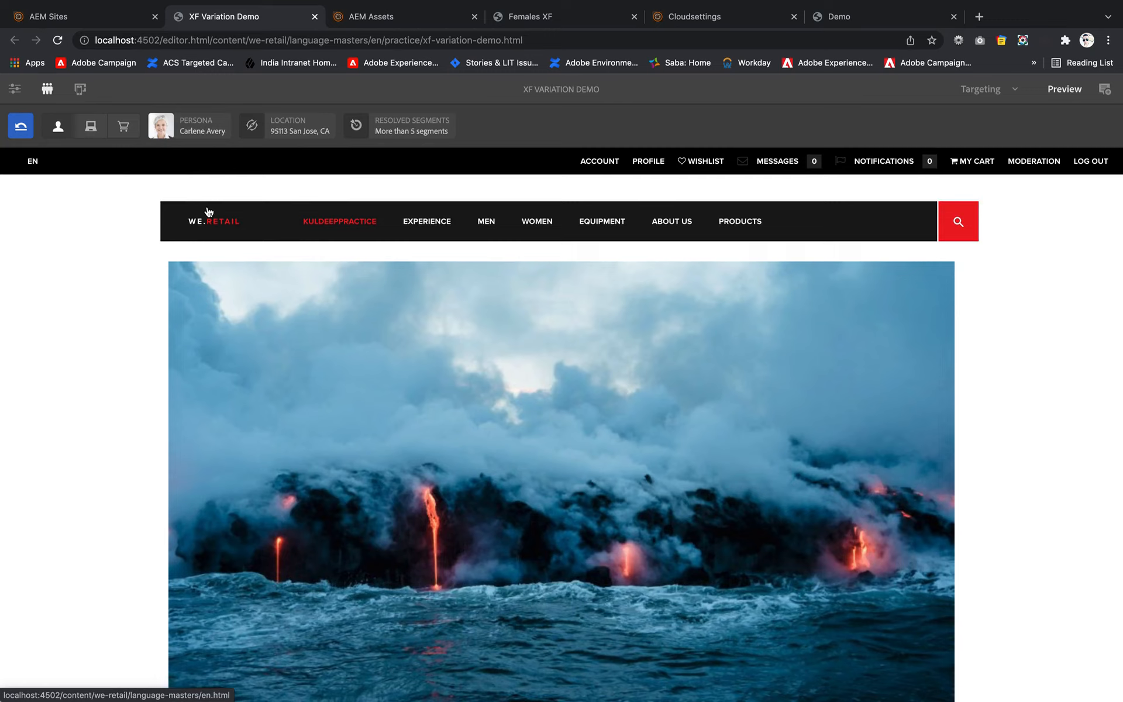
{"action": "scroll", "coordinate": [230, 374], "scroll_direction": "down", "scroll_amount": 5}
{"action": "scroll", "coordinate": [230, 373], "scroll_direction": "down", "scroll_amount": 5}
{"action": "scroll", "coordinate": [230, 373], "scroll_direction": "up", "scroll_amount": 10}
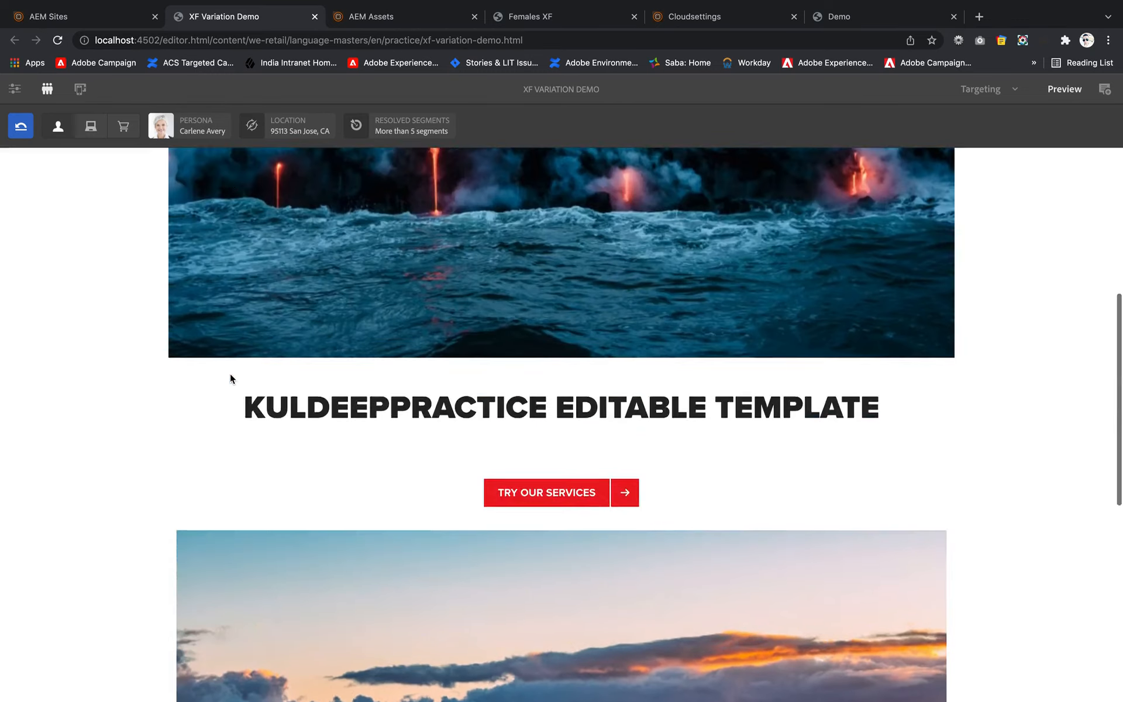
{"action": "scroll", "coordinate": [230, 373], "scroll_direction": "down", "scroll_amount": 7}
{"action": "scroll", "coordinate": [230, 379], "scroll_direction": "down", "scroll_amount": 1}
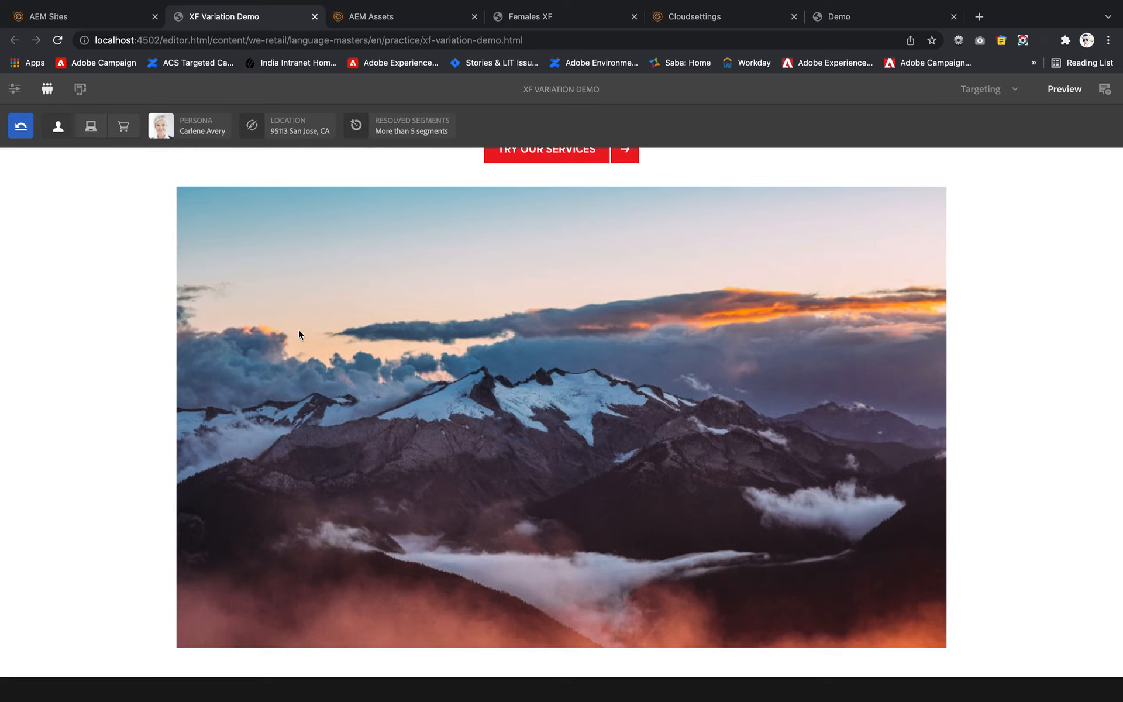
- Return the page to Targeting mode and bring the experience fragment below the Try Our Services link into view
{"action": "left_click", "coordinate": [986, 92]}
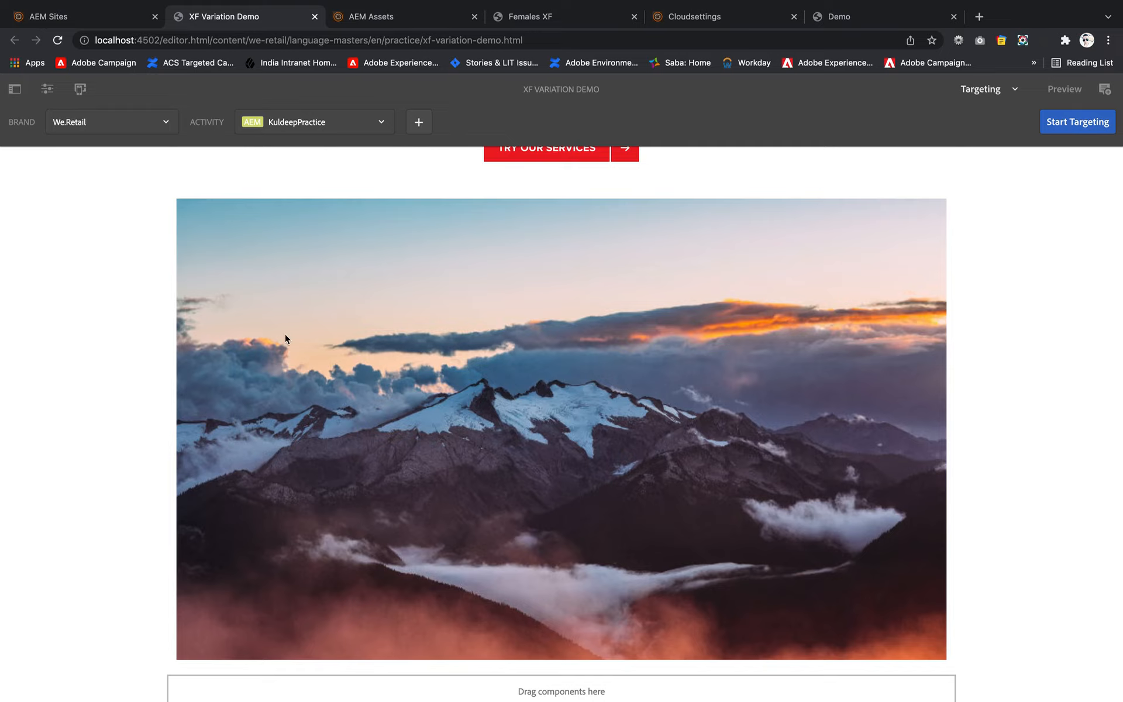
{"action": "scroll", "coordinate": [285, 337], "scroll_direction": "up", "scroll_amount": 5}
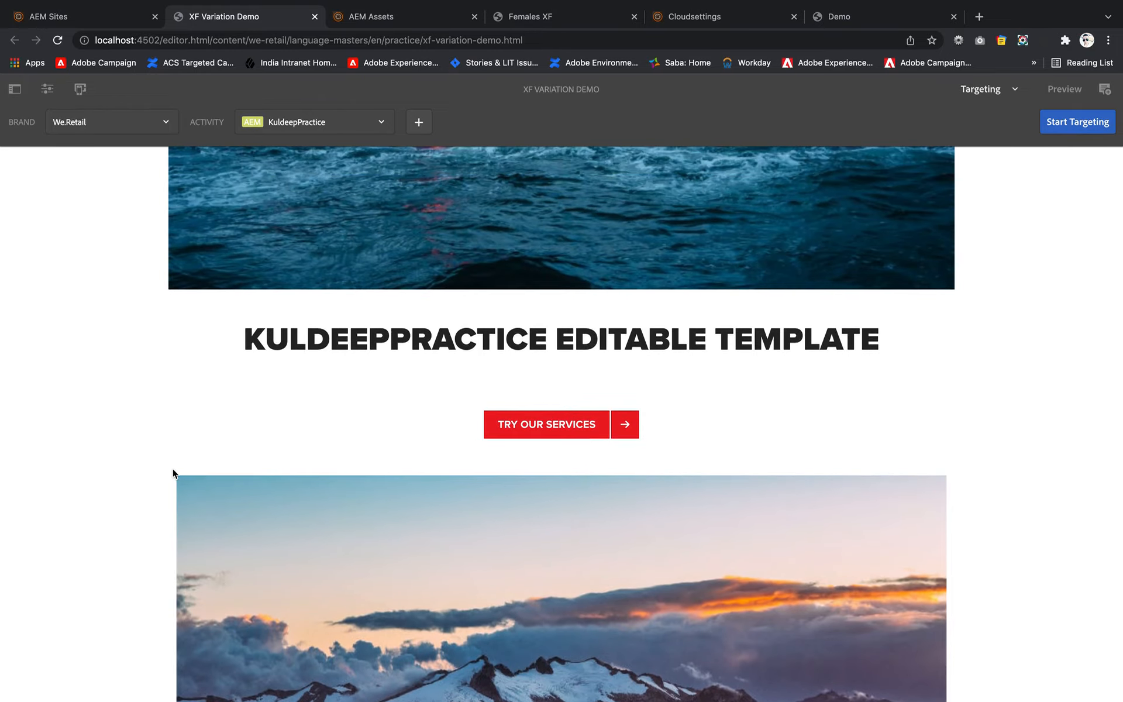
{"action": "left_click", "coordinate": [419, 123]}
{"action": "left_click", "coordinate": [526, 319]}
{"action": "left_click", "coordinate": [523, 347]}
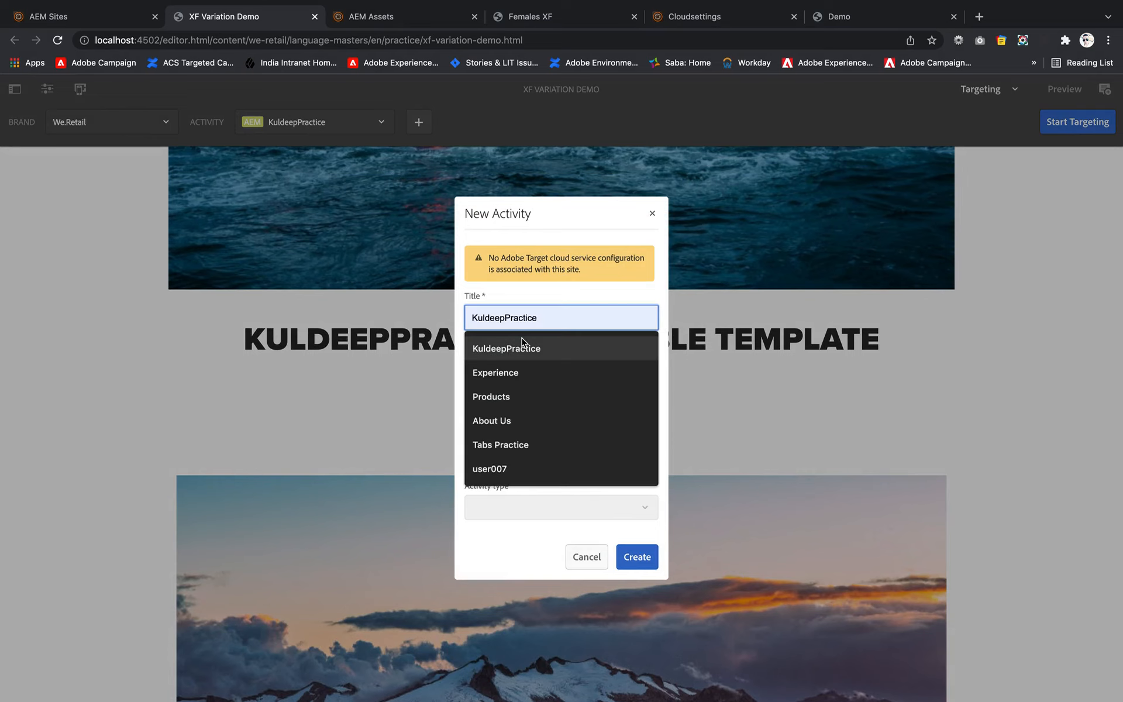
{"action": "left_click", "coordinate": [653, 213]}
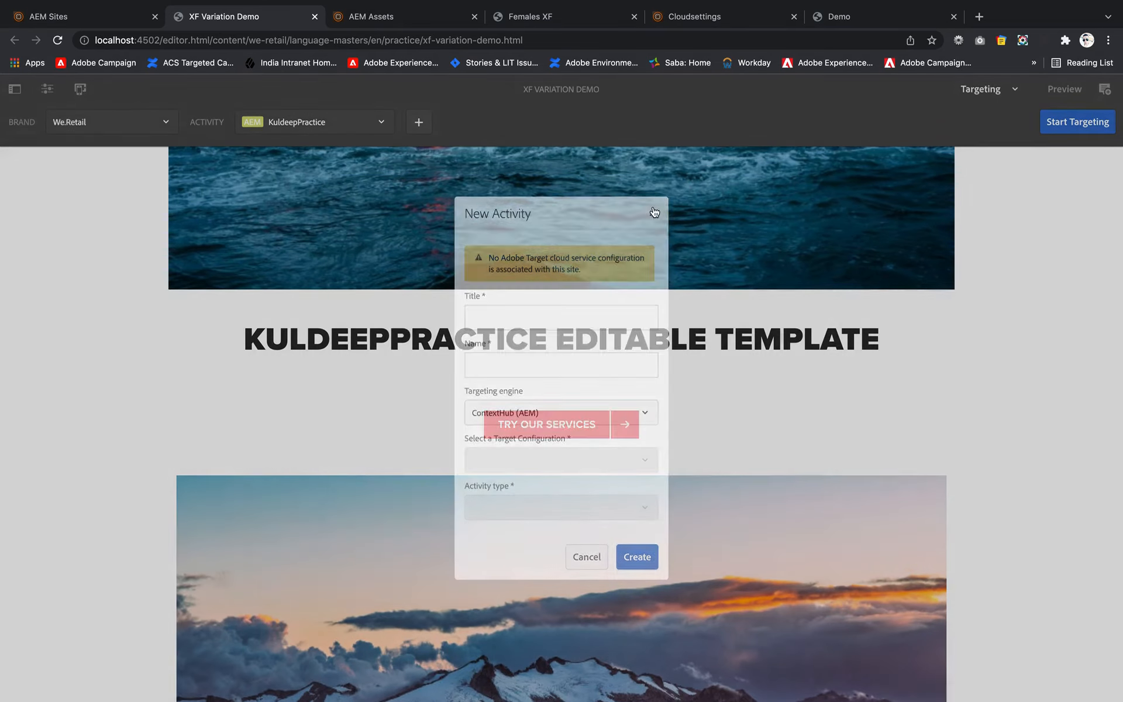
- Start targeting with the existing We.Retail activity, make the mountain experience fragment a targeted component, and select the Male experience
{"action": "left_click", "coordinate": [1077, 122]}
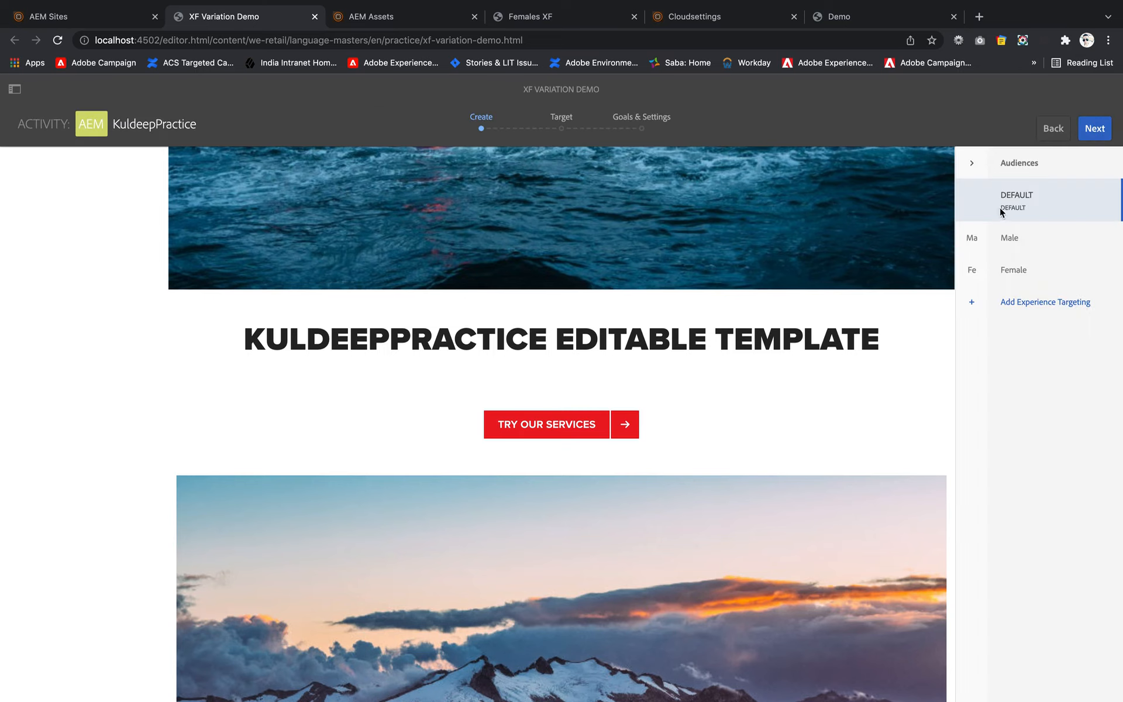
{"action": "left_click", "coordinate": [591, 486]}
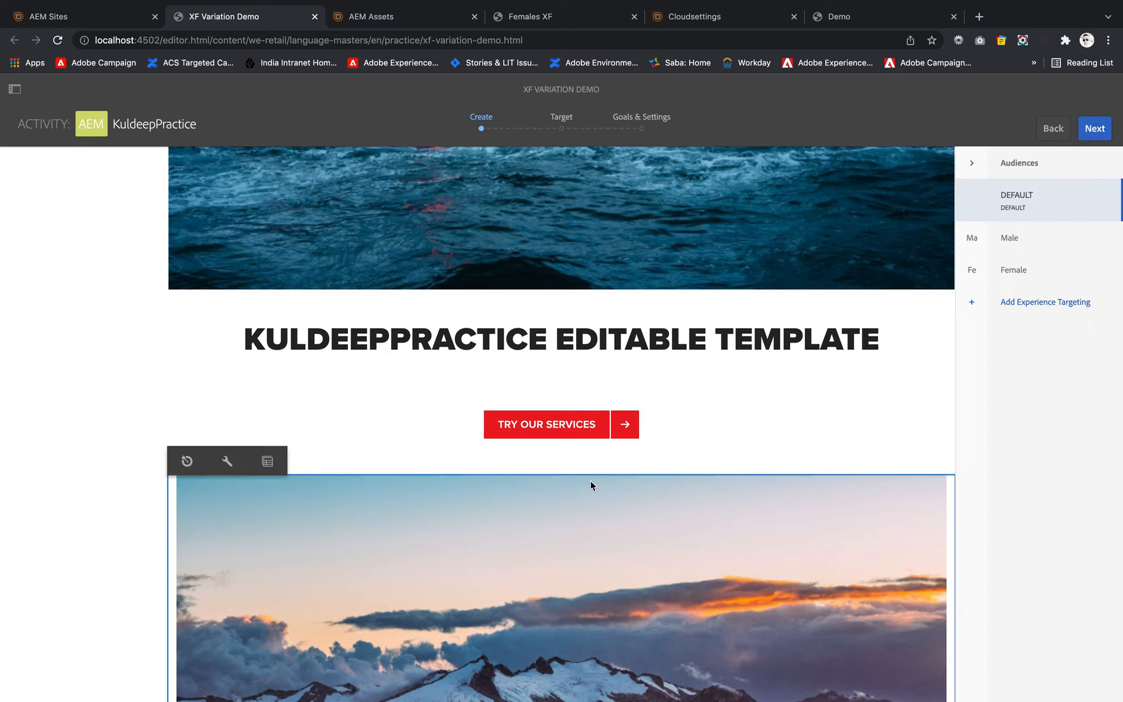
{"action": "left_click", "coordinate": [188, 462]}
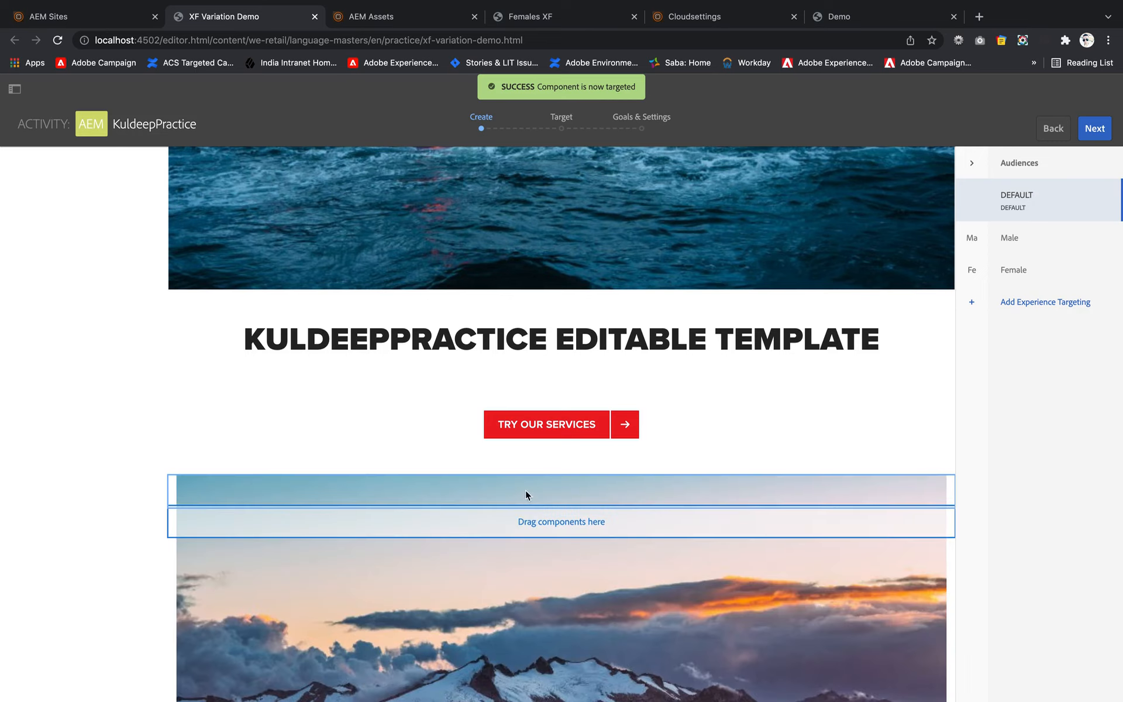
{"action": "left_click", "coordinate": [1033, 249]}
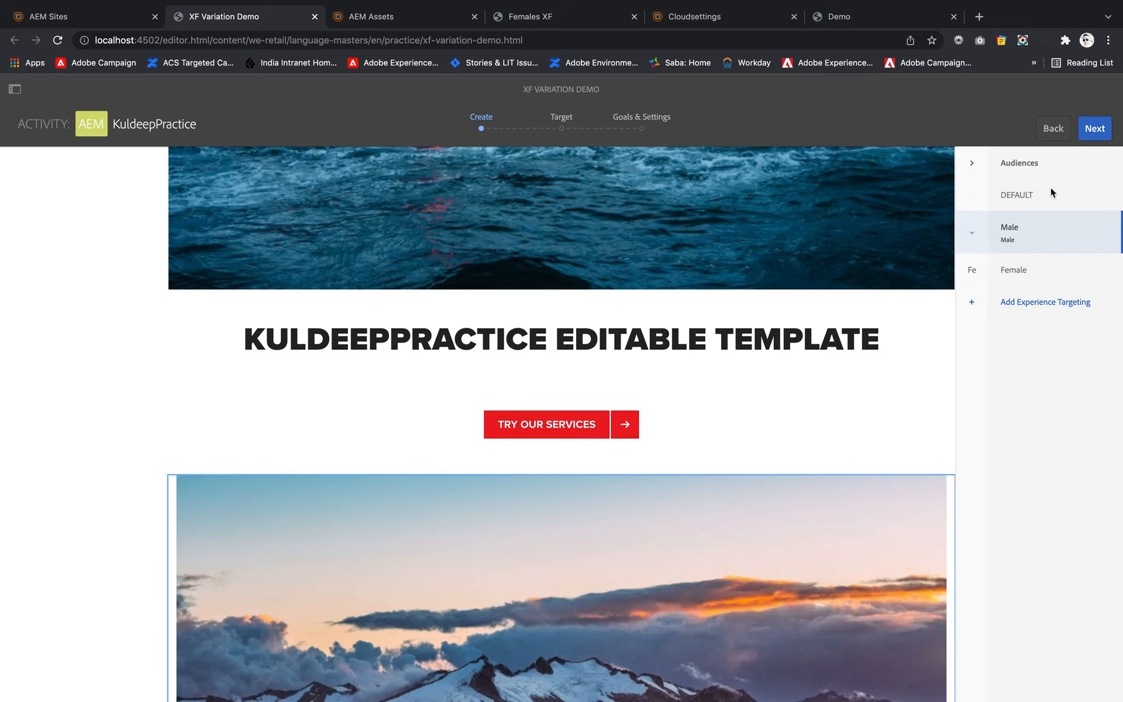
{"action": "left_click", "coordinate": [972, 234]}
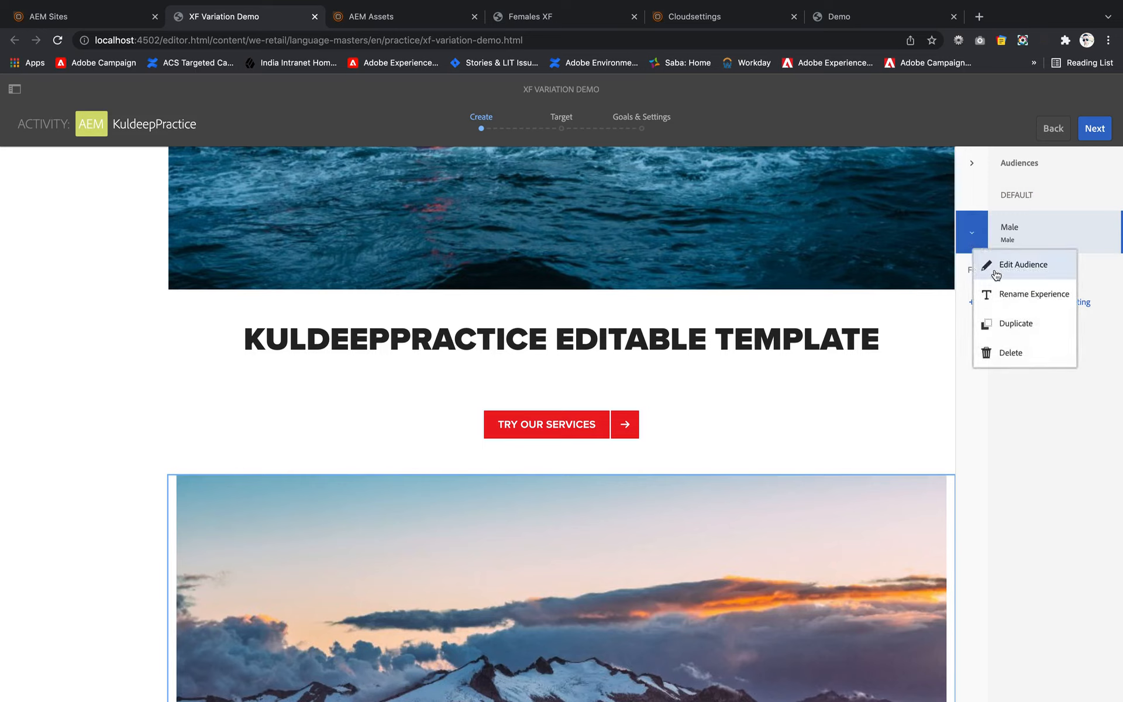
{"action": "left_click", "coordinate": [1060, 426]}
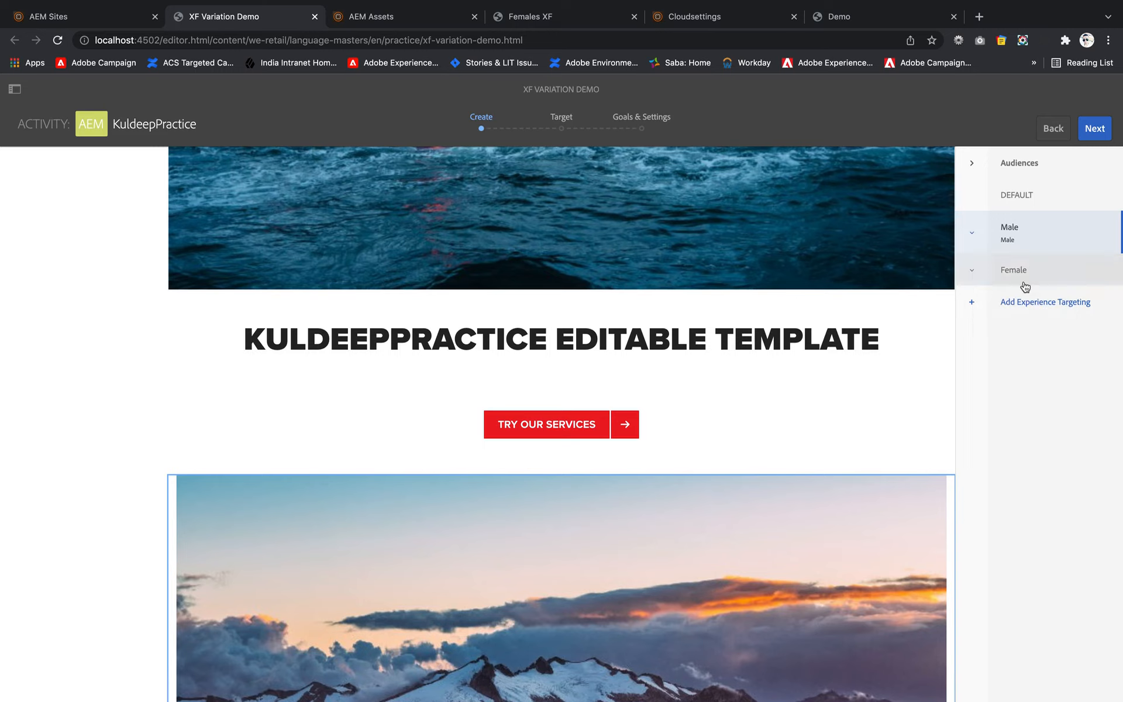
- Accept the Male and Female audience mappings and the existing goals and settings, and save the activity again
{"action": "left_click", "coordinate": [1103, 132]}
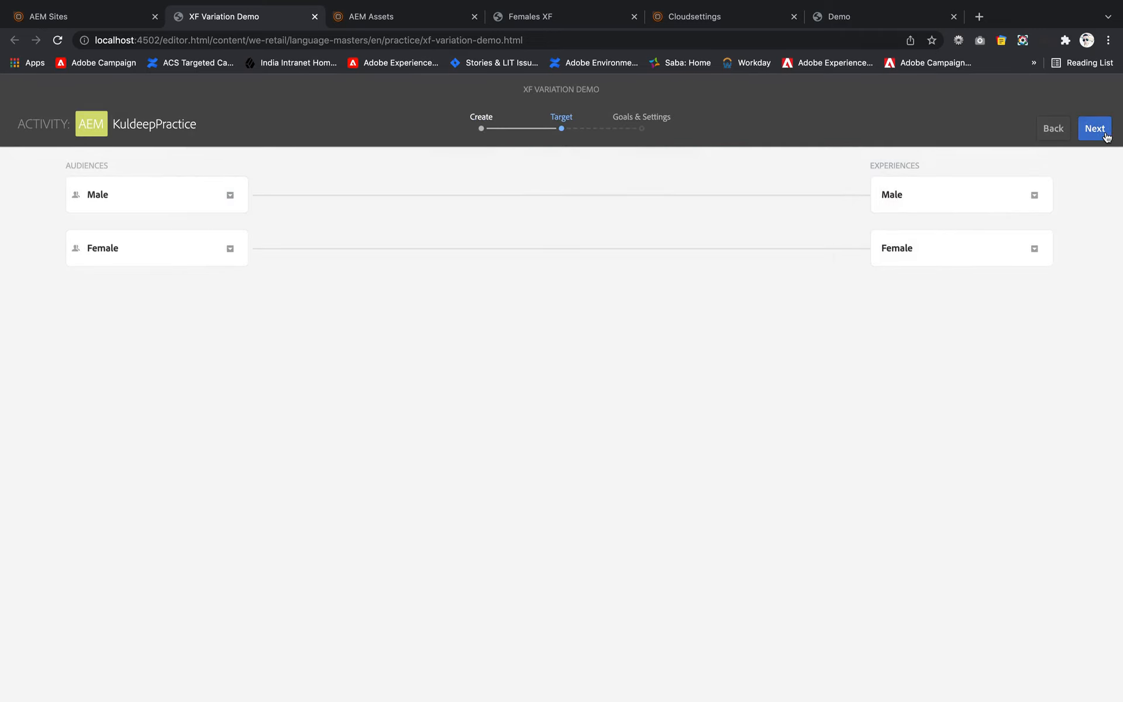
{"action": "left_click", "coordinate": [1106, 137]}
{"action": "left_click", "coordinate": [1103, 137]}
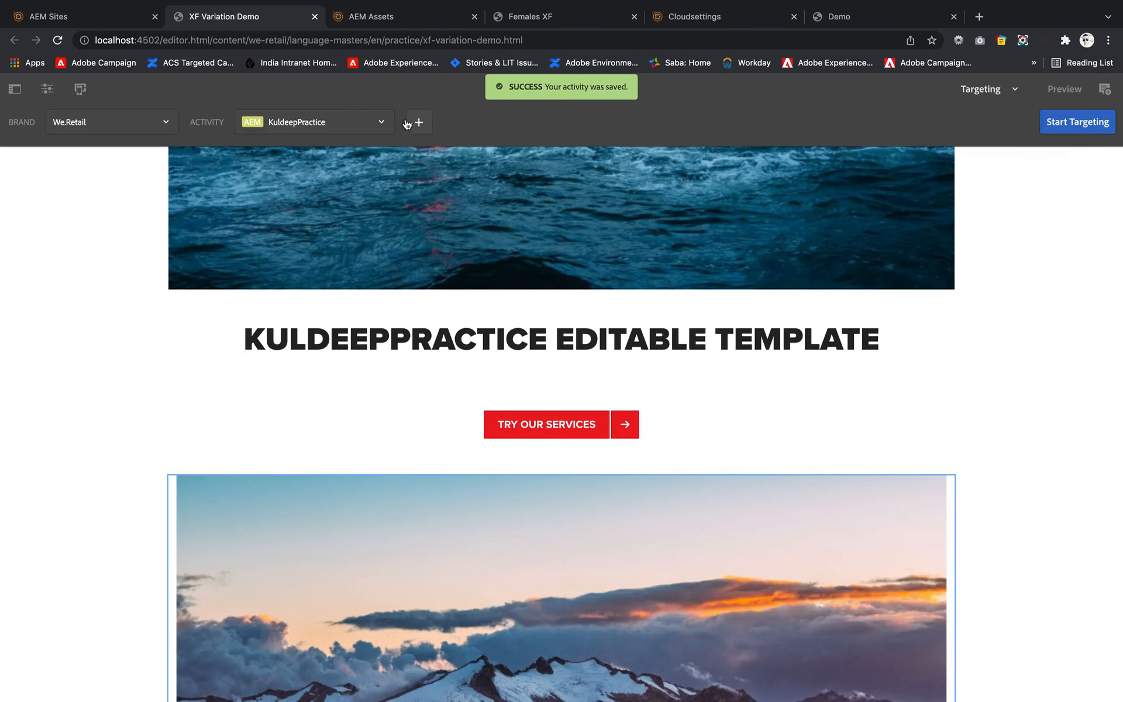
- Preview the page with the second-to-last ContextHub profile and examine the content around the targeted experience fragment
{"action": "left_click", "coordinate": [1073, 92]}
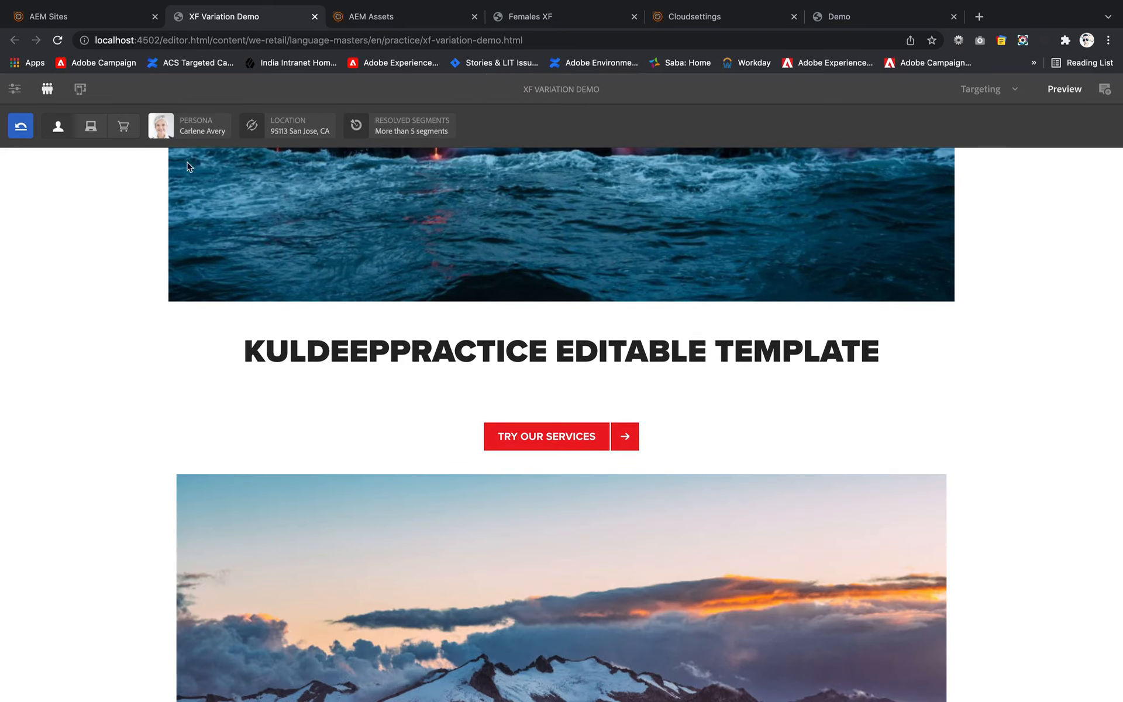
{"action": "left_click", "coordinate": [169, 125]}
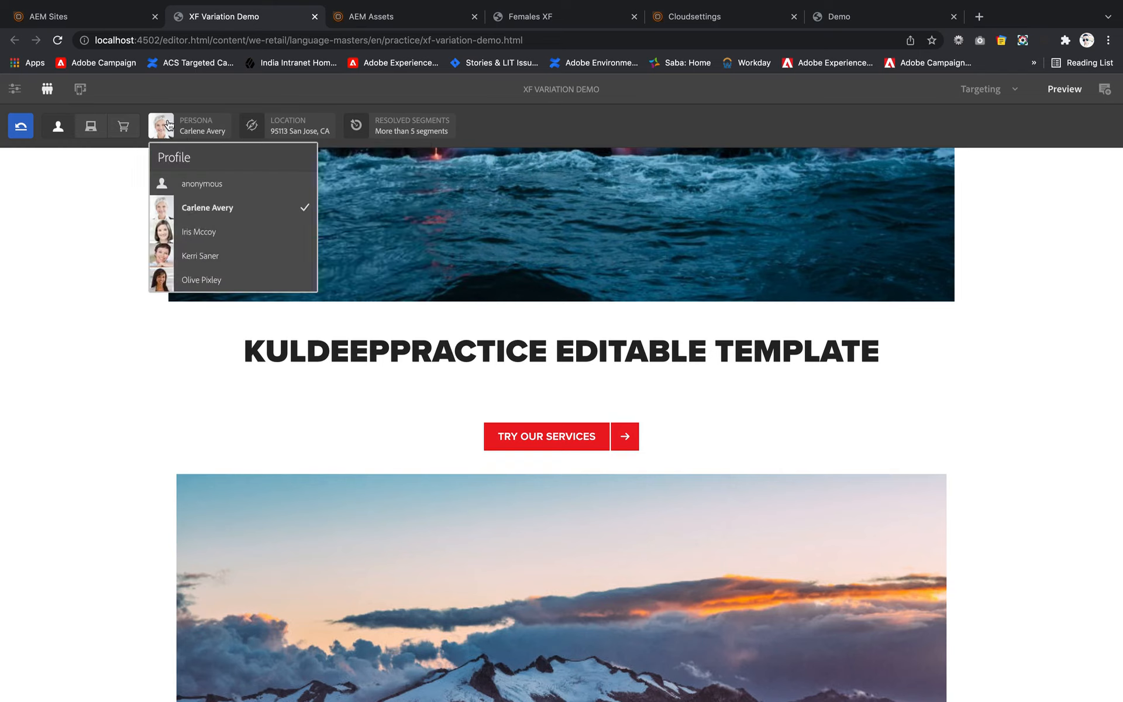
{"action": "left_click", "coordinate": [191, 258]}
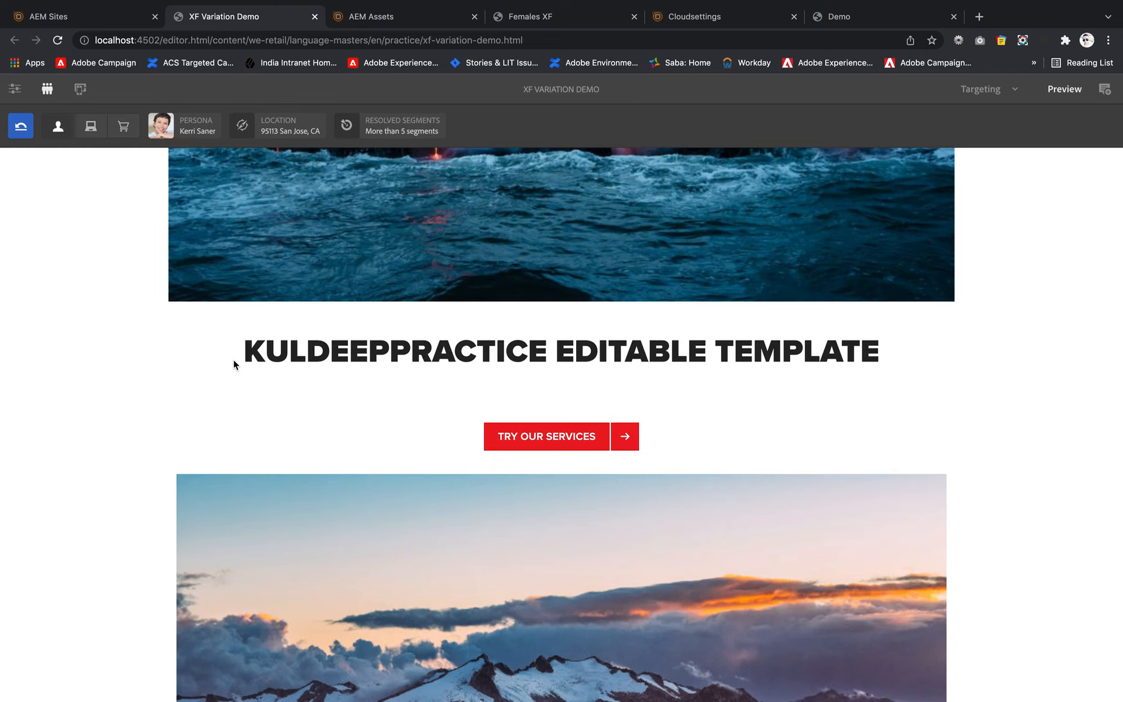
{"action": "scroll", "coordinate": [304, 430], "scroll_direction": "down", "scroll_amount": 6}
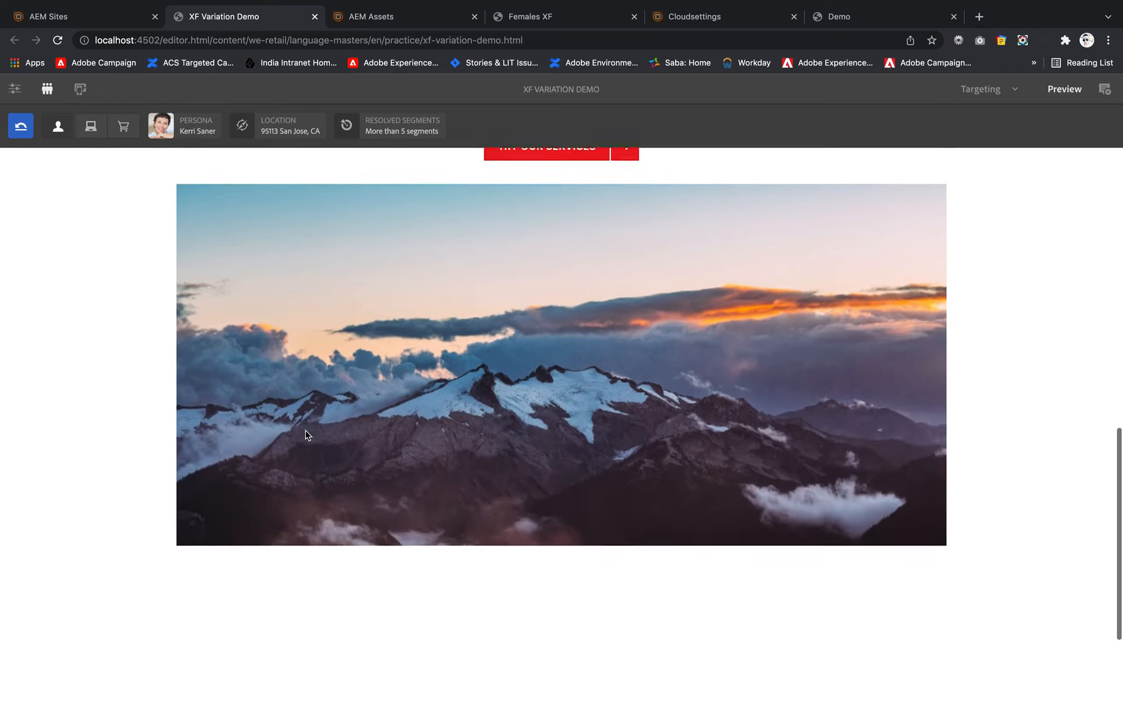
{"action": "scroll", "coordinate": [315, 262], "scroll_direction": "up", "scroll_amount": 10}
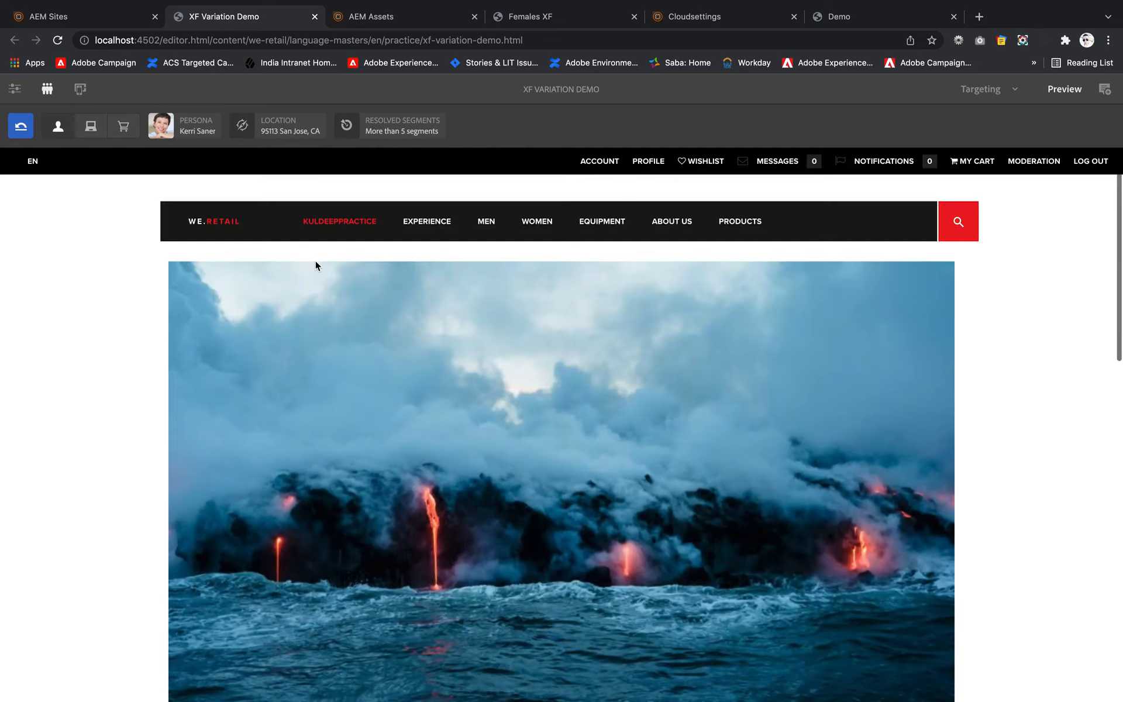
{"action": "scroll", "coordinate": [314, 263], "scroll_direction": "down", "scroll_amount": 15}
{"action": "scroll", "coordinate": [315, 261], "scroll_direction": "up", "scroll_amount": 10}
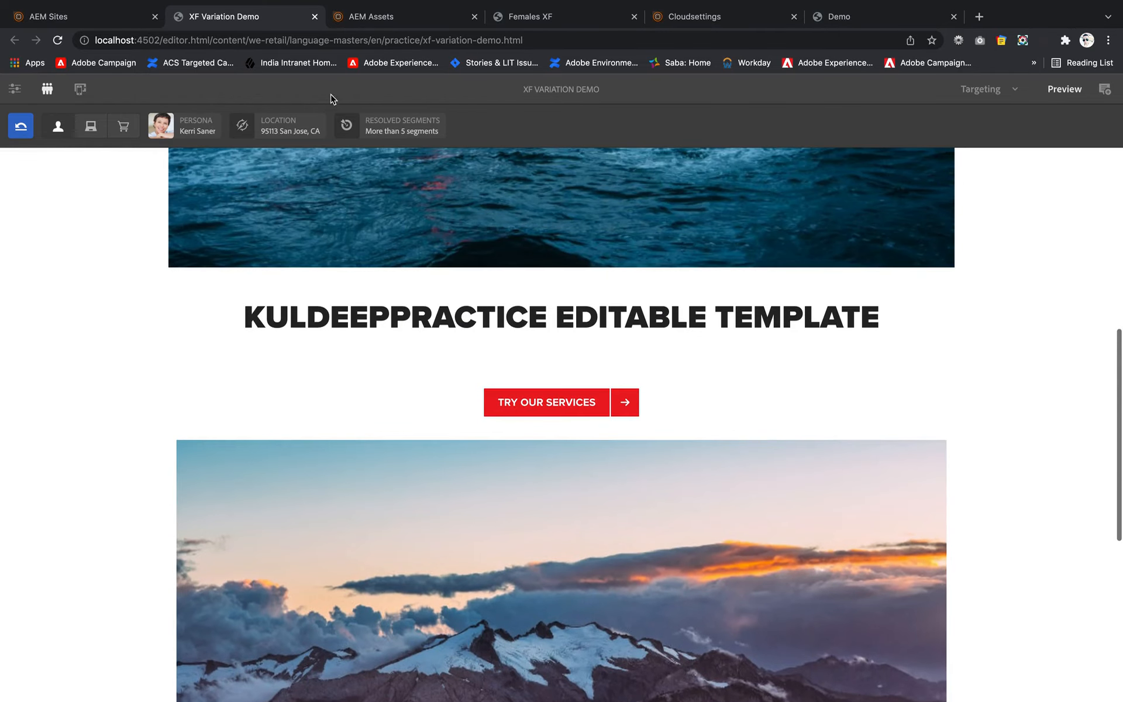
- Reload the XF Variation Demo page and examine the experience fragment below the Try Our Services link
{"action": "left_click", "coordinate": [366, 40]}
{"action": "key", "text": "Return"}
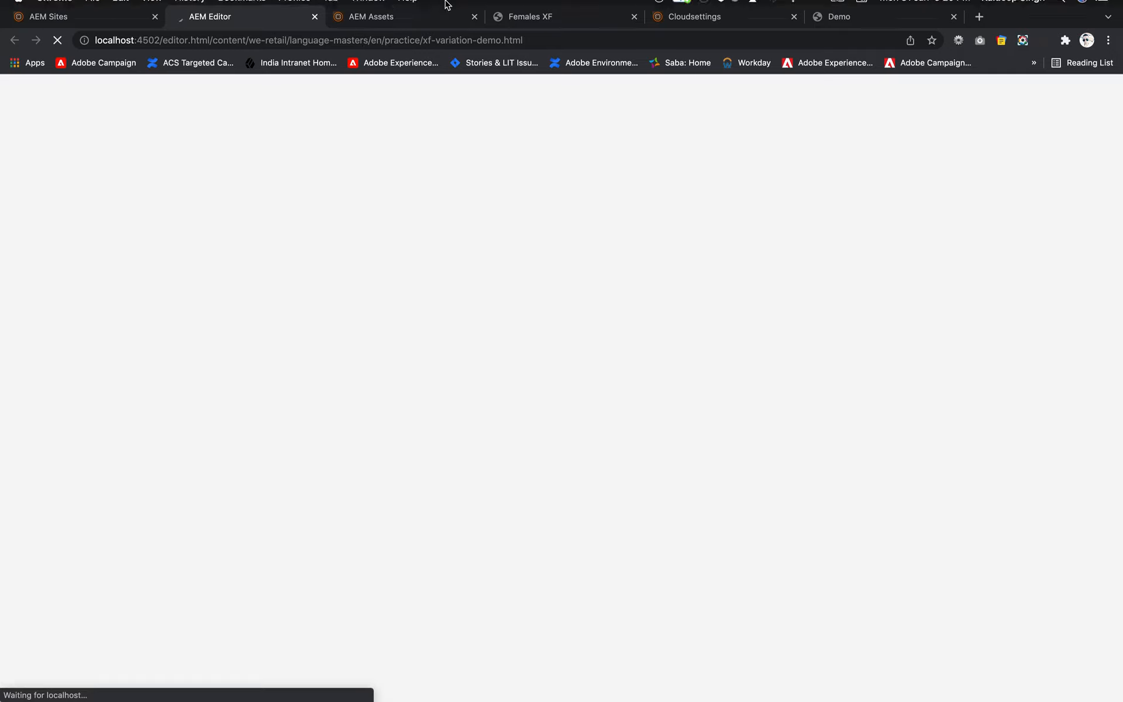
{"action": "mouse_move", "coordinate": [445, 2]}
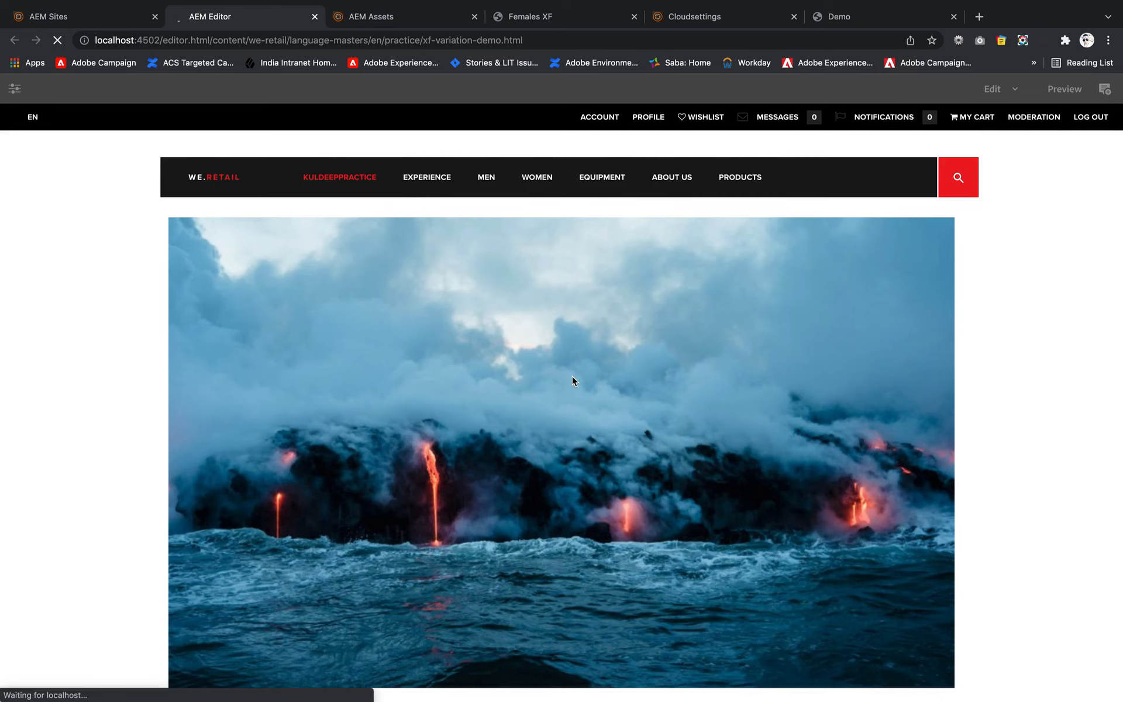
{"action": "scroll", "coordinate": [531, 401], "scroll_direction": "down", "scroll_amount": 10}
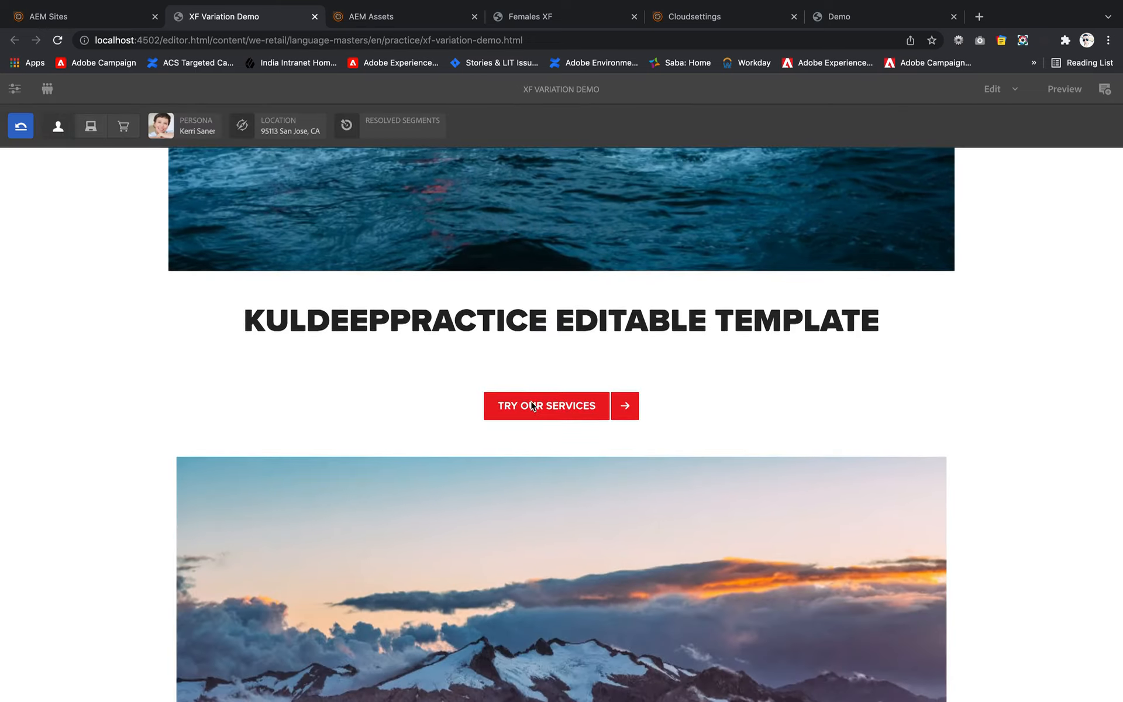
{"action": "scroll", "coordinate": [481, 451], "scroll_direction": "down", "scroll_amount": 5}
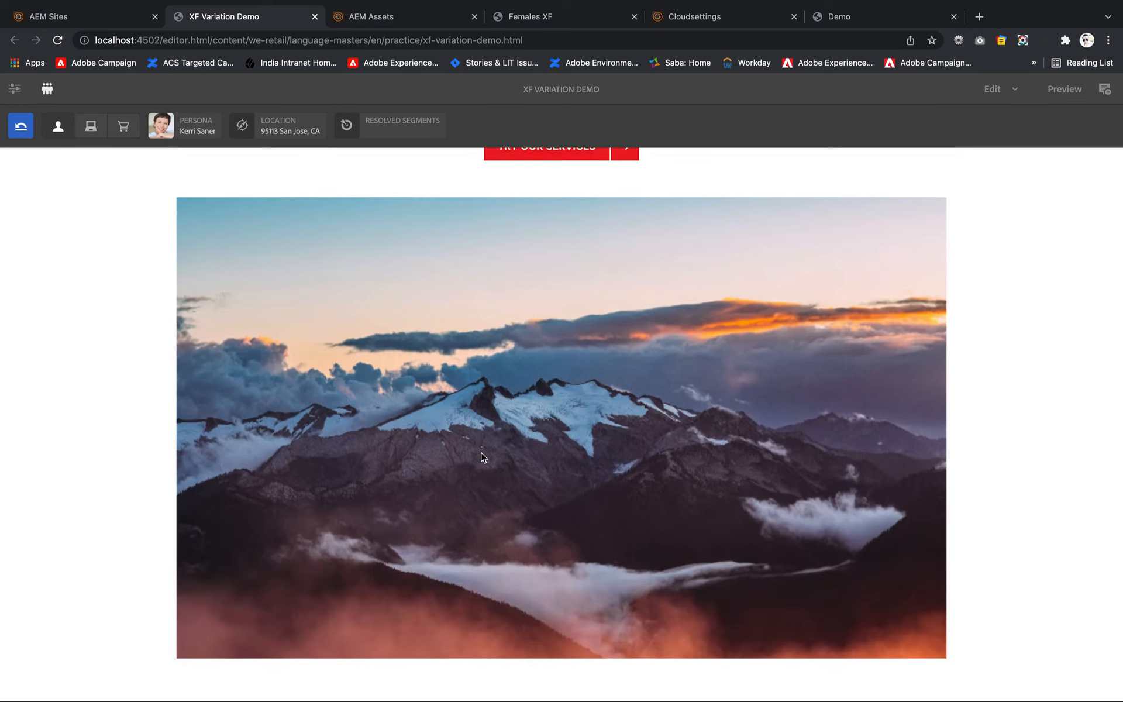
{"action": "scroll", "coordinate": [541, 320], "scroll_direction": "down", "scroll_amount": 1}
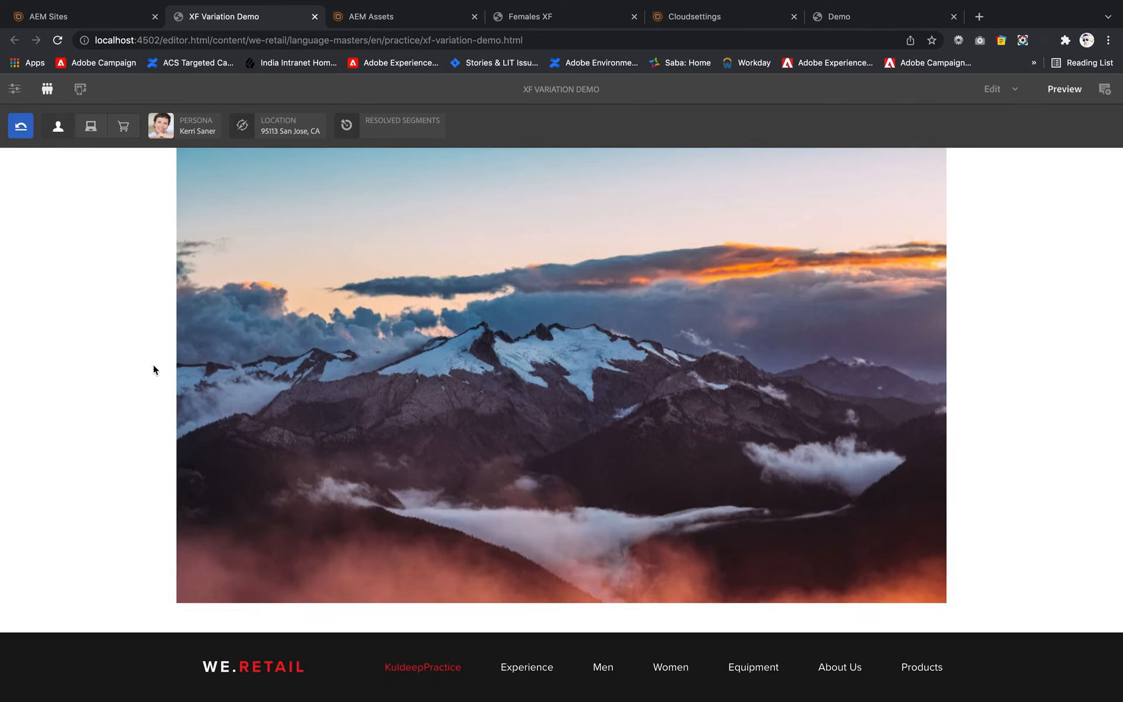
- Switch the reloaded page from Edit to Targeting mode and start targeting with the existing We.Retail activity
{"action": "left_click", "coordinate": [1016, 91]}
{"action": "left_click", "coordinate": [999, 232]}
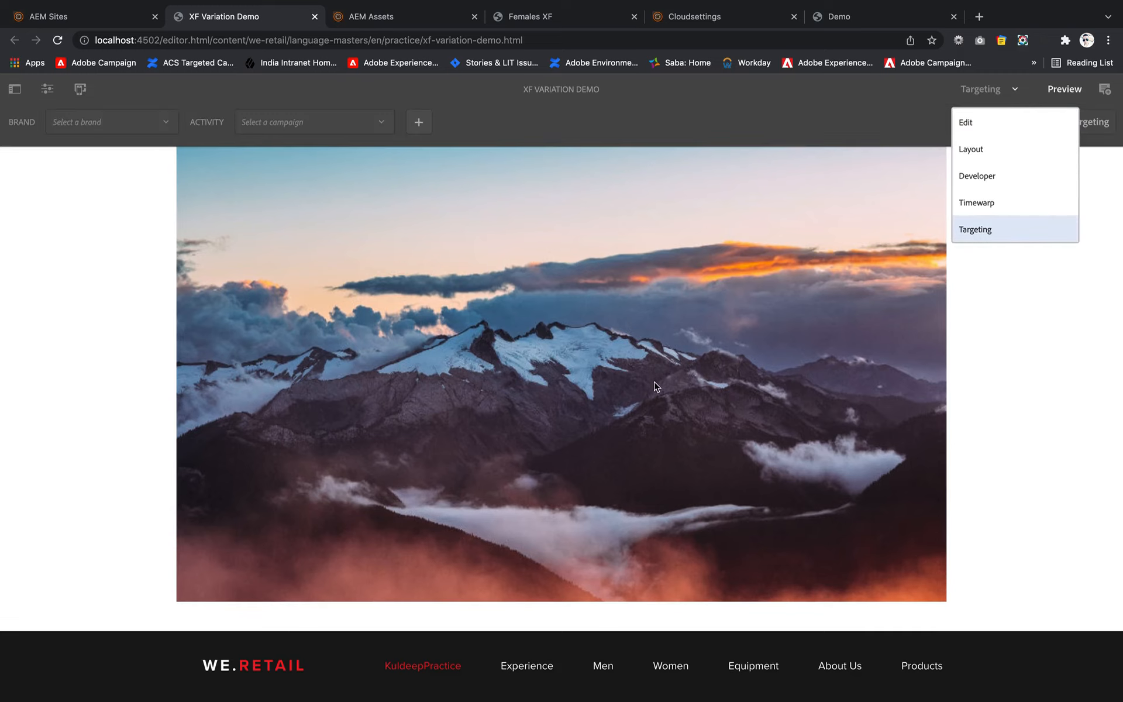
{"action": "scroll", "coordinate": [458, 383], "scroll_direction": "up", "scroll_amount": 1}
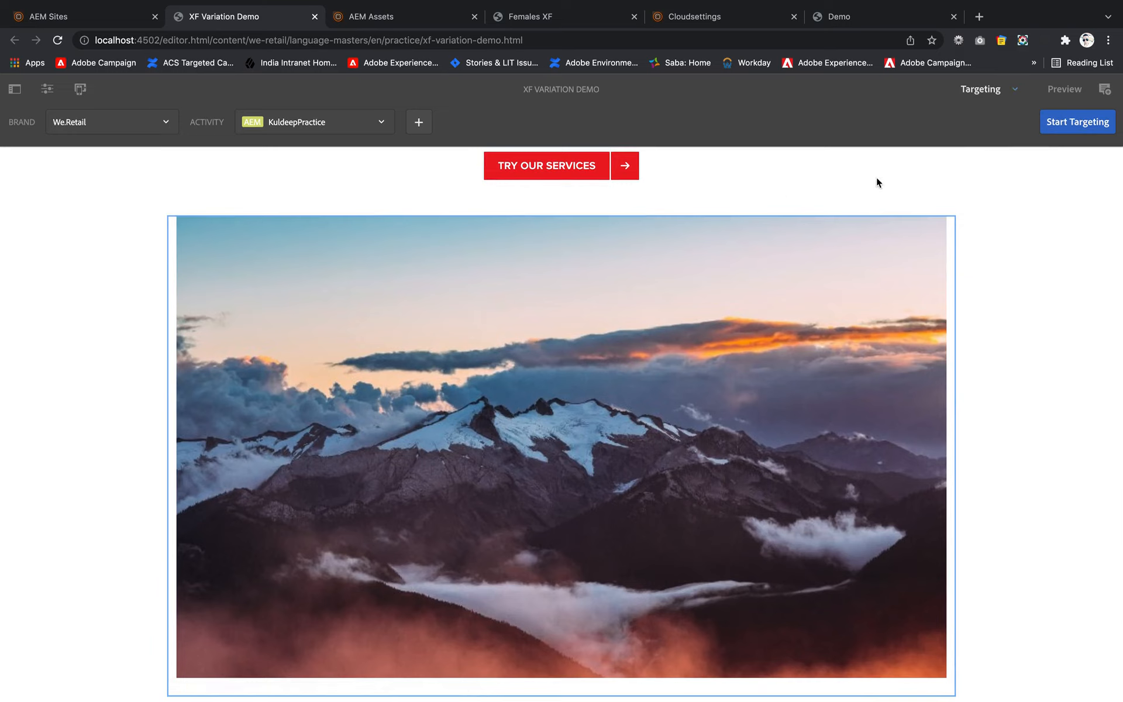
{"action": "left_click", "coordinate": [1068, 121]}
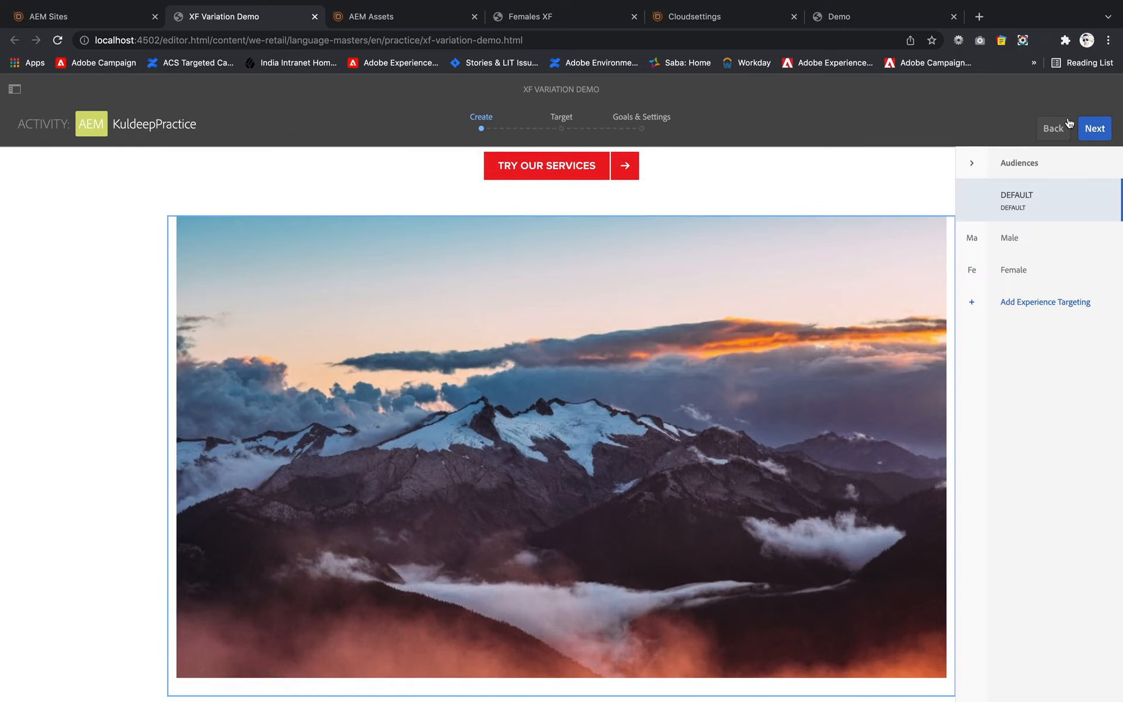
- Remove the targeting from the mountain experience fragment and target the component again for the default experience
{"action": "left_click", "coordinate": [188, 293]}
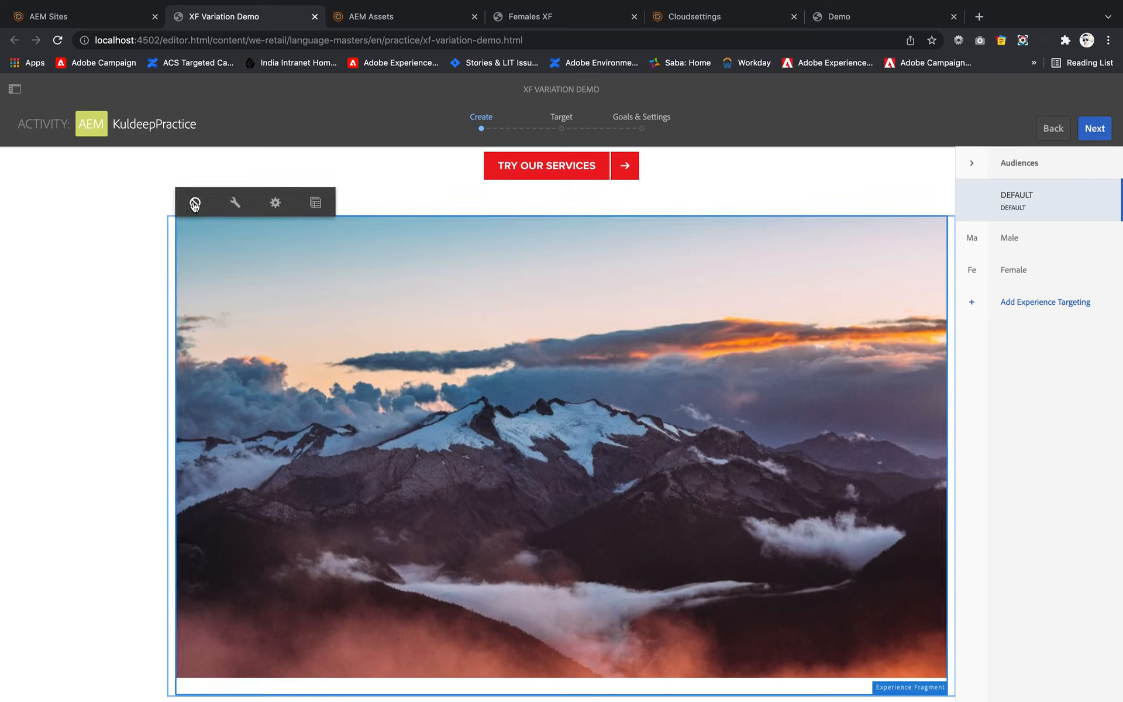
{"action": "left_click", "coordinate": [194, 204]}
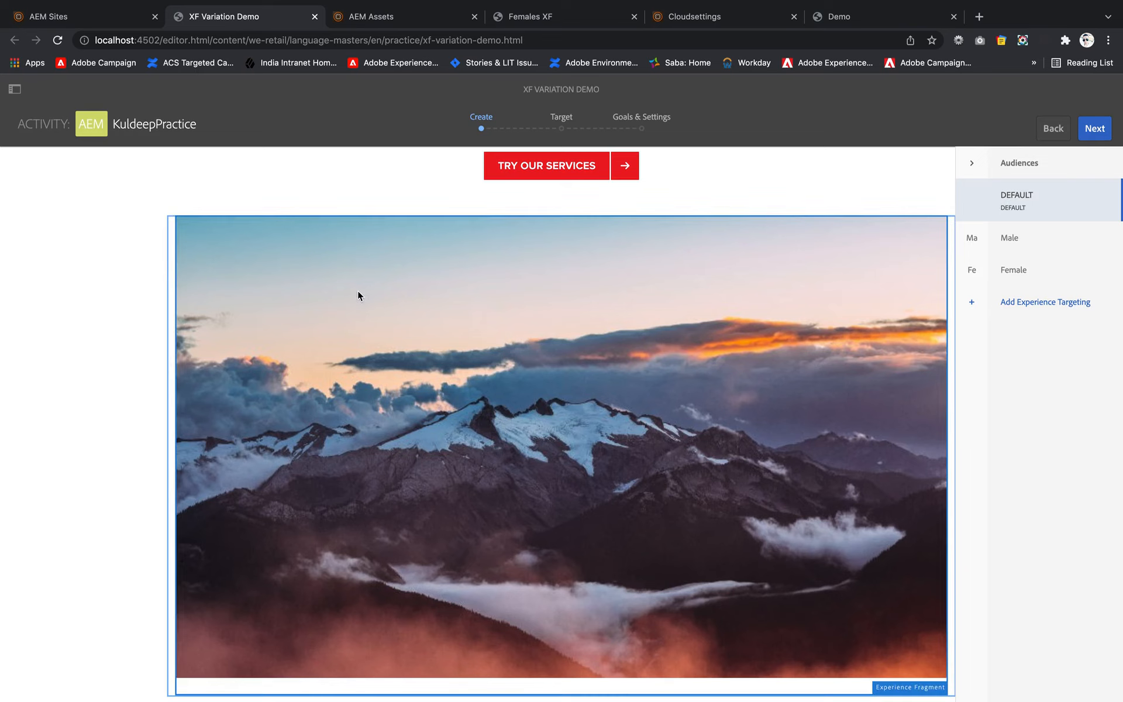
{"action": "left_click", "coordinate": [175, 268]}
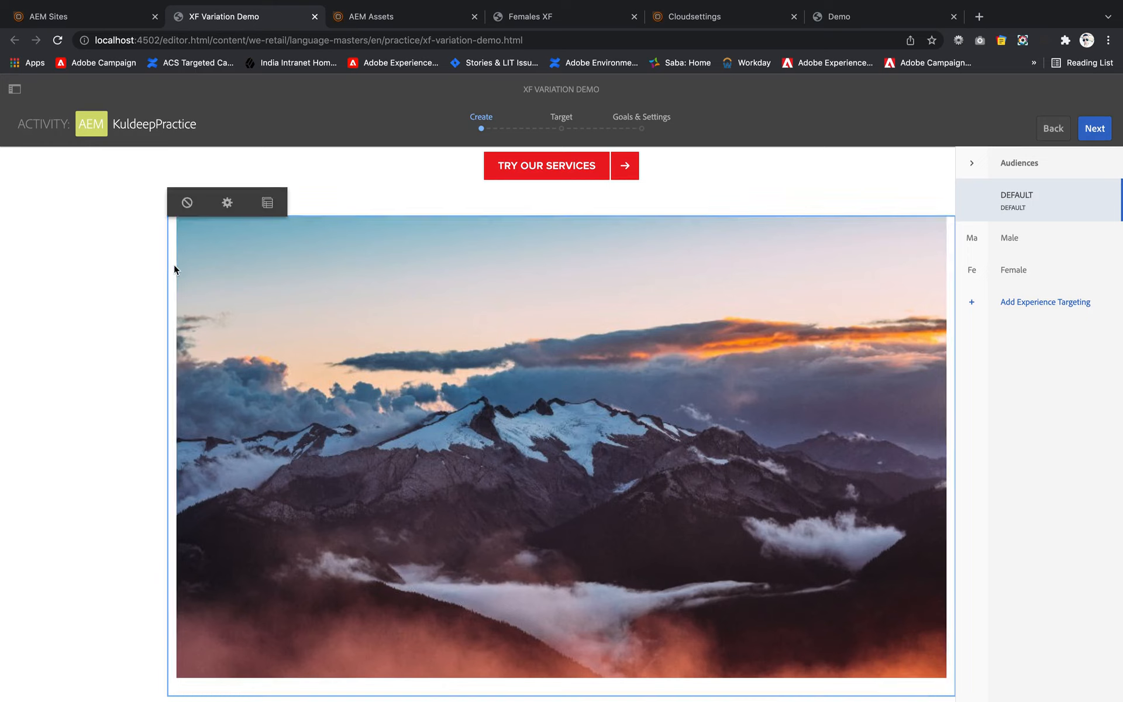
{"action": "left_click", "coordinate": [185, 206]}
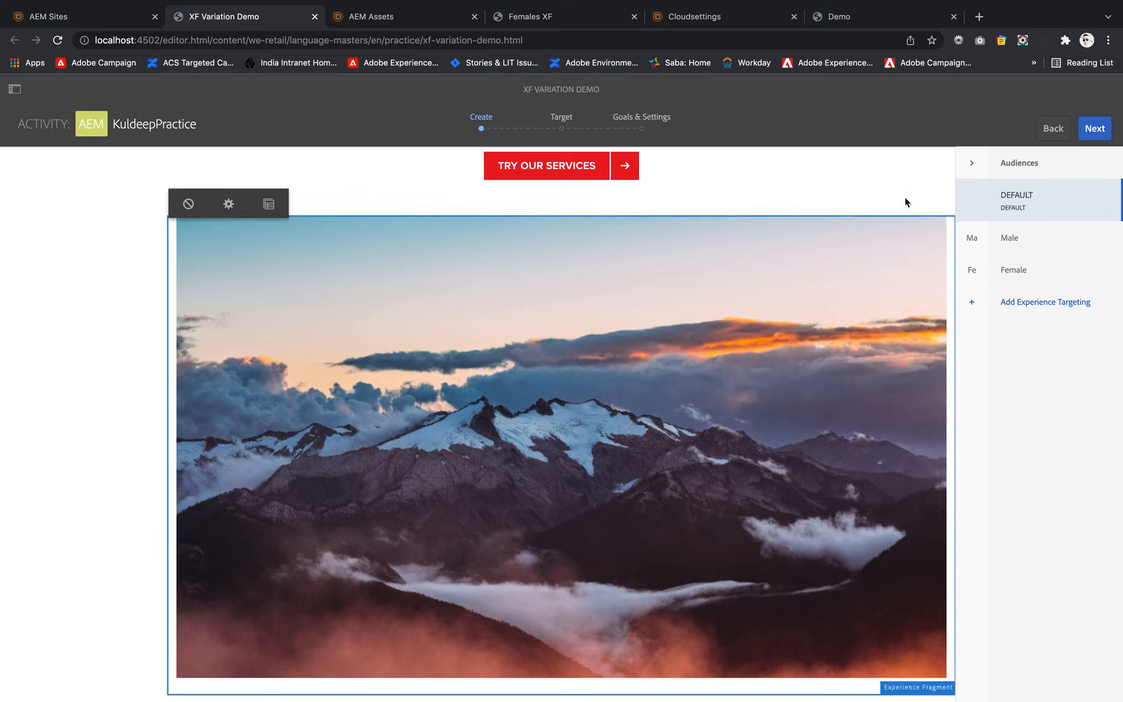
{"action": "left_click", "coordinate": [602, 401]}
{"action": "left_click", "coordinate": [188, 203]}
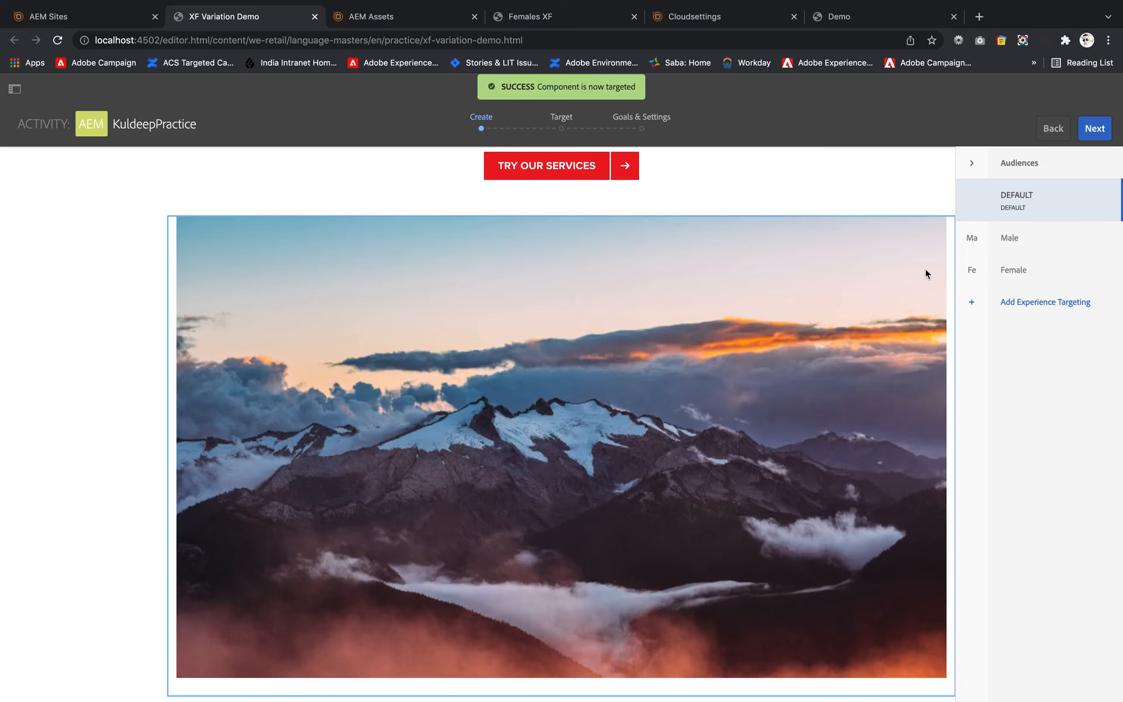
- Assign the Males XF variation of the demo experience fragment to the targeted component for the Male audience
{"action": "left_click", "coordinate": [1018, 242]}
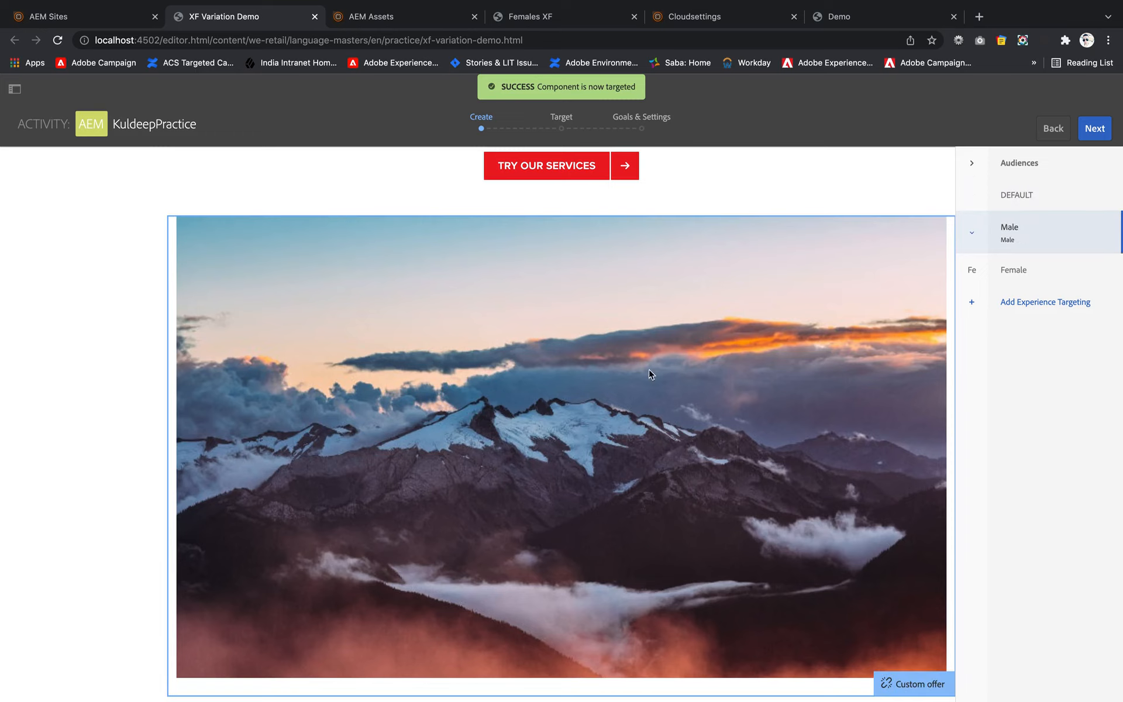
{"action": "left_click", "coordinate": [332, 320]}
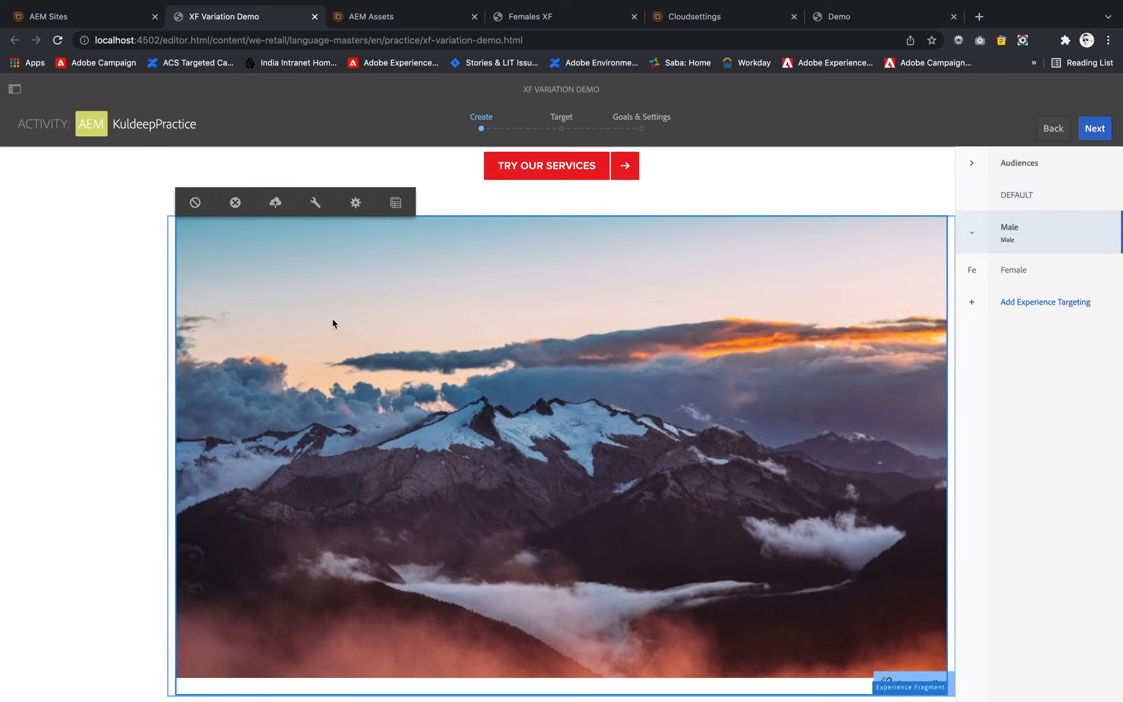
{"action": "left_click", "coordinate": [316, 203]}
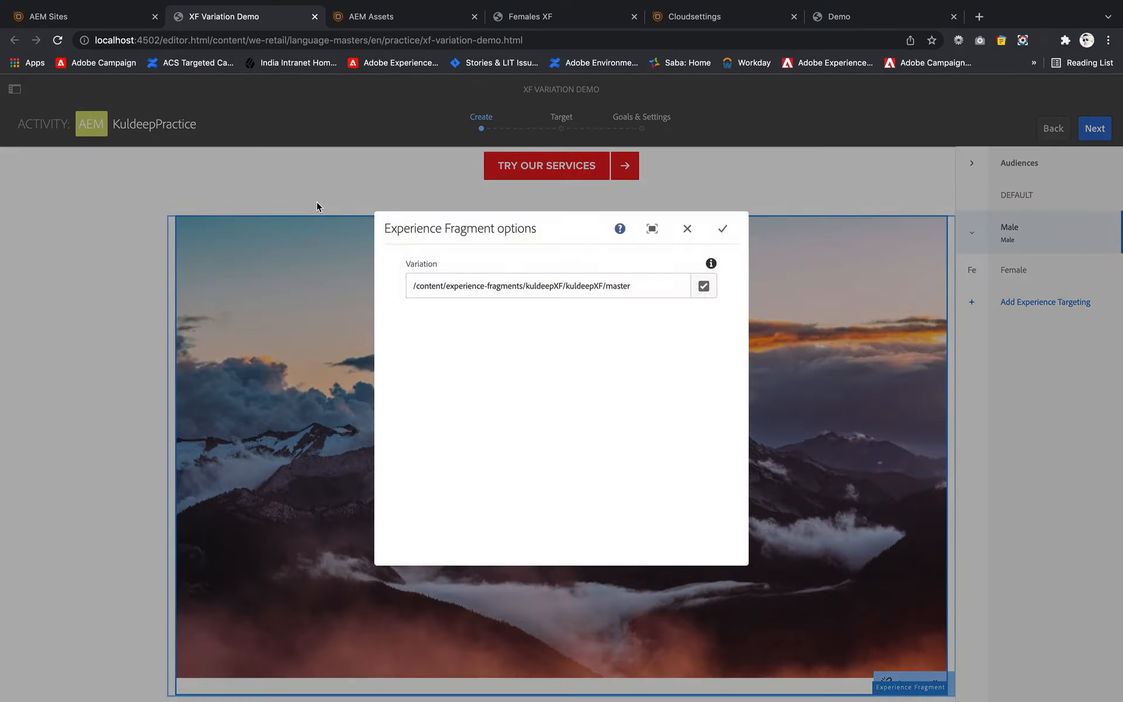
{"action": "left_click", "coordinate": [705, 290]}
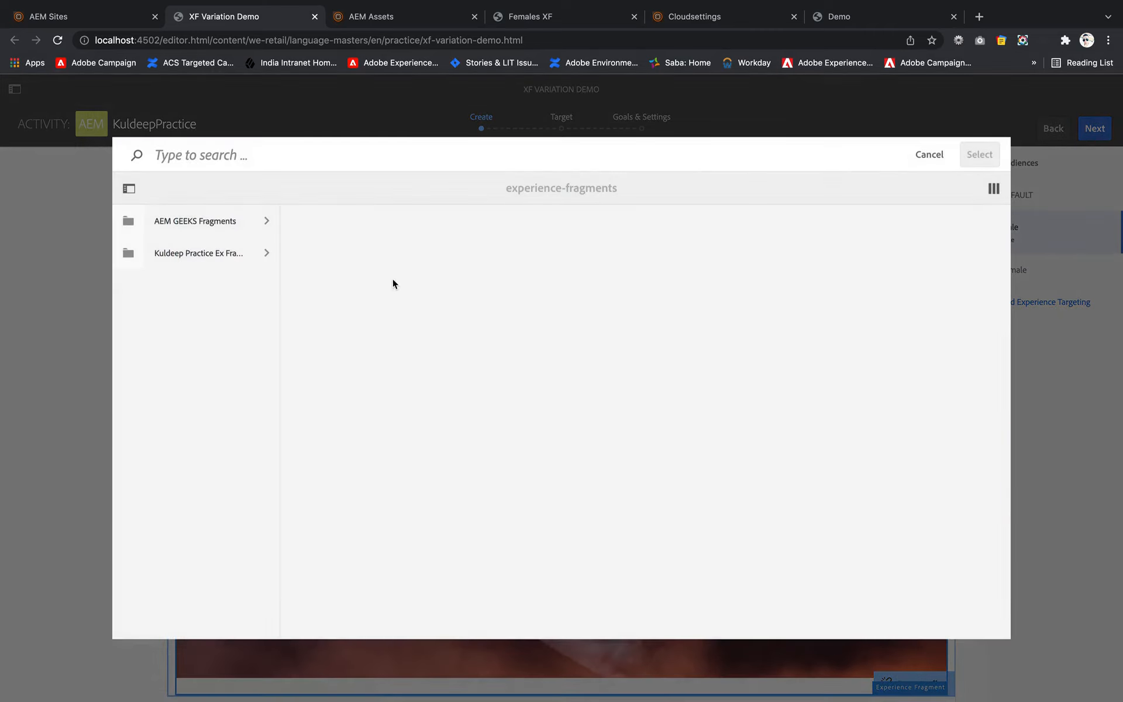
{"action": "left_click", "coordinate": [242, 254]}
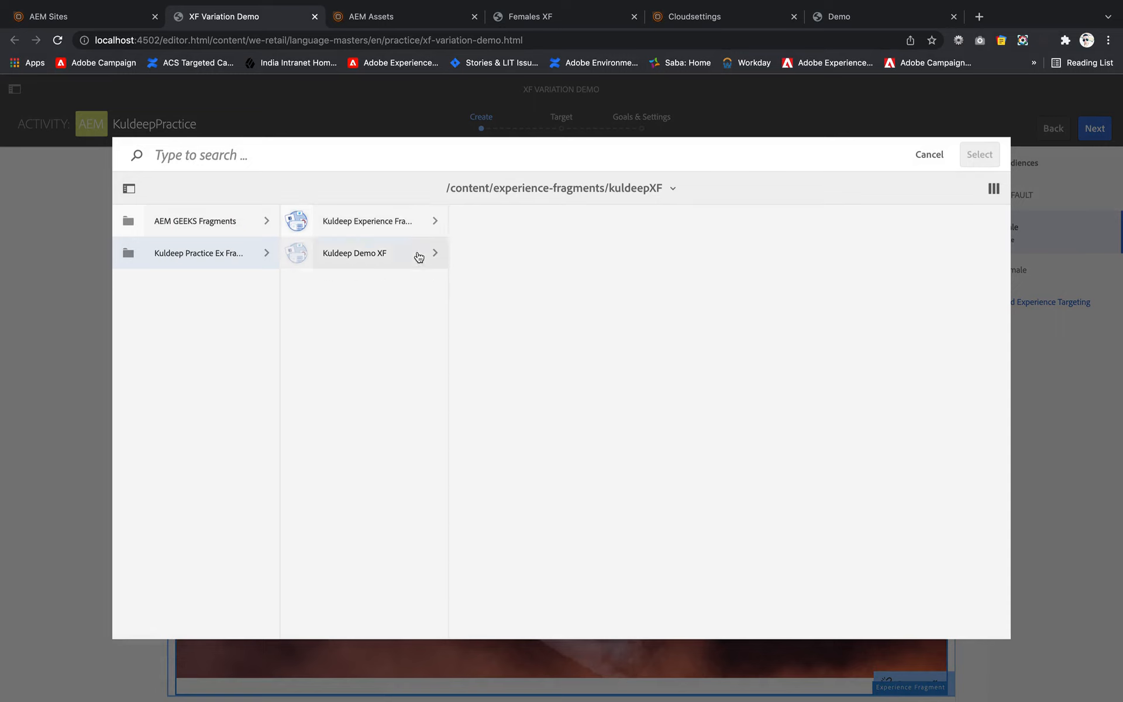
{"action": "left_click", "coordinate": [419, 257]}
{"action": "left_click", "coordinate": [466, 255]}
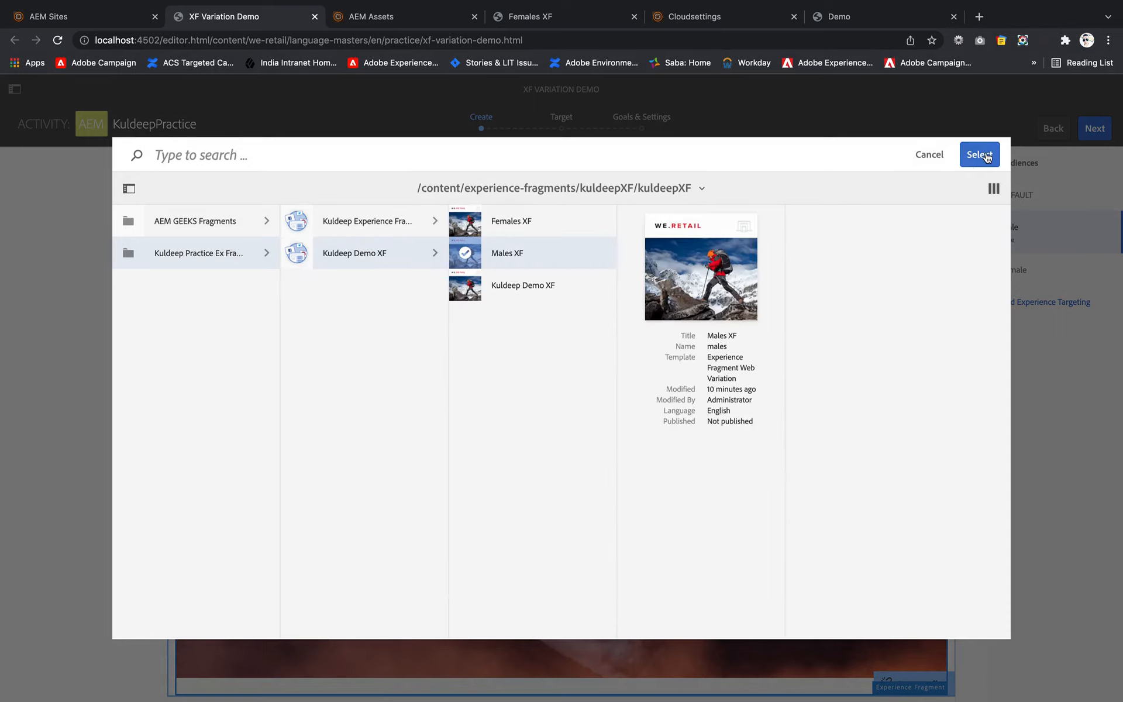
{"action": "left_click", "coordinate": [980, 154]}
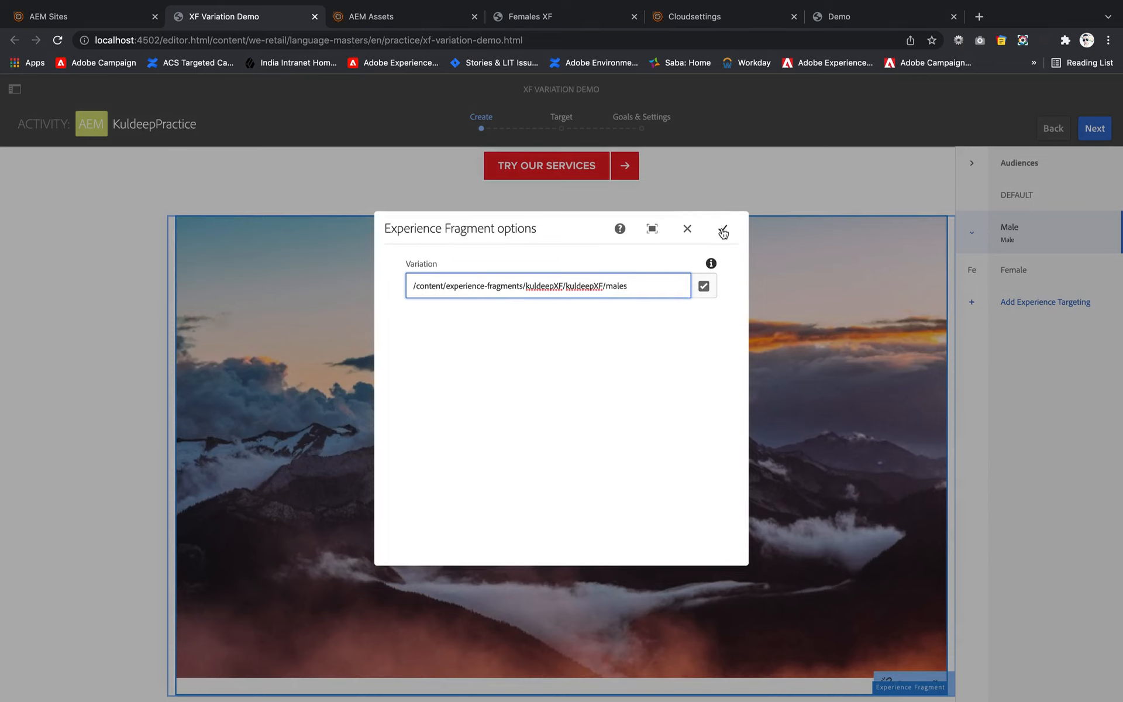
{"action": "left_click", "coordinate": [723, 230]}
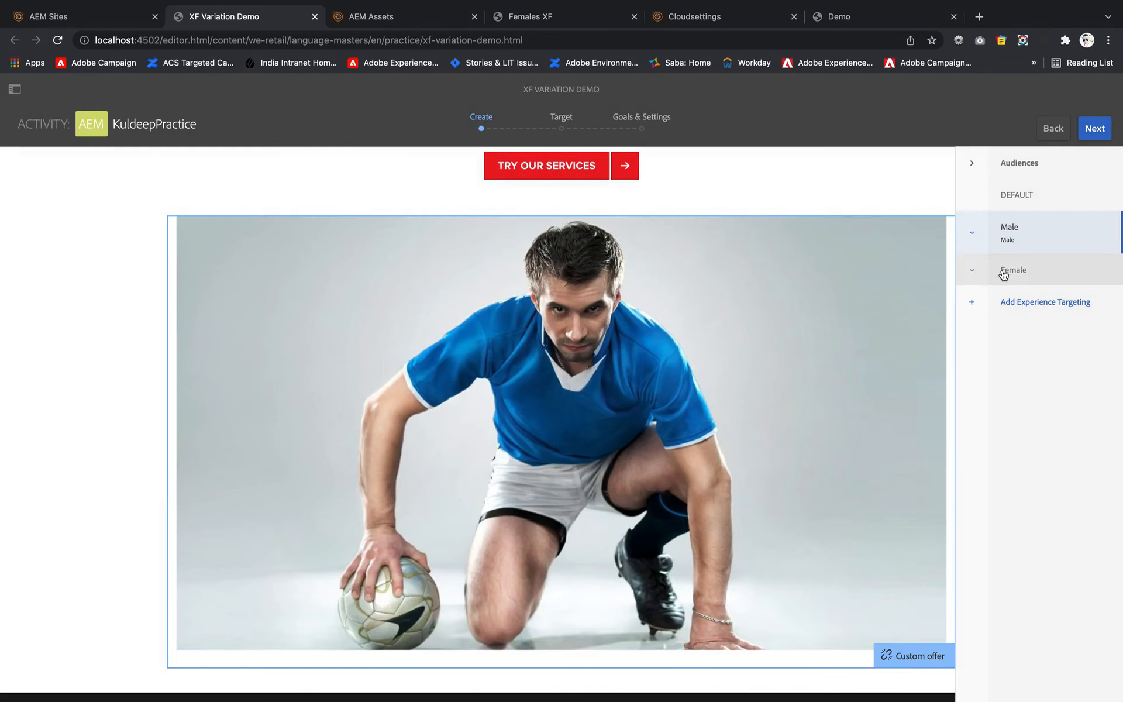
- Assign the Females XF variation of the demo experience fragment to the targeted component for the Female audience
{"action": "left_click", "coordinate": [1002, 274]}
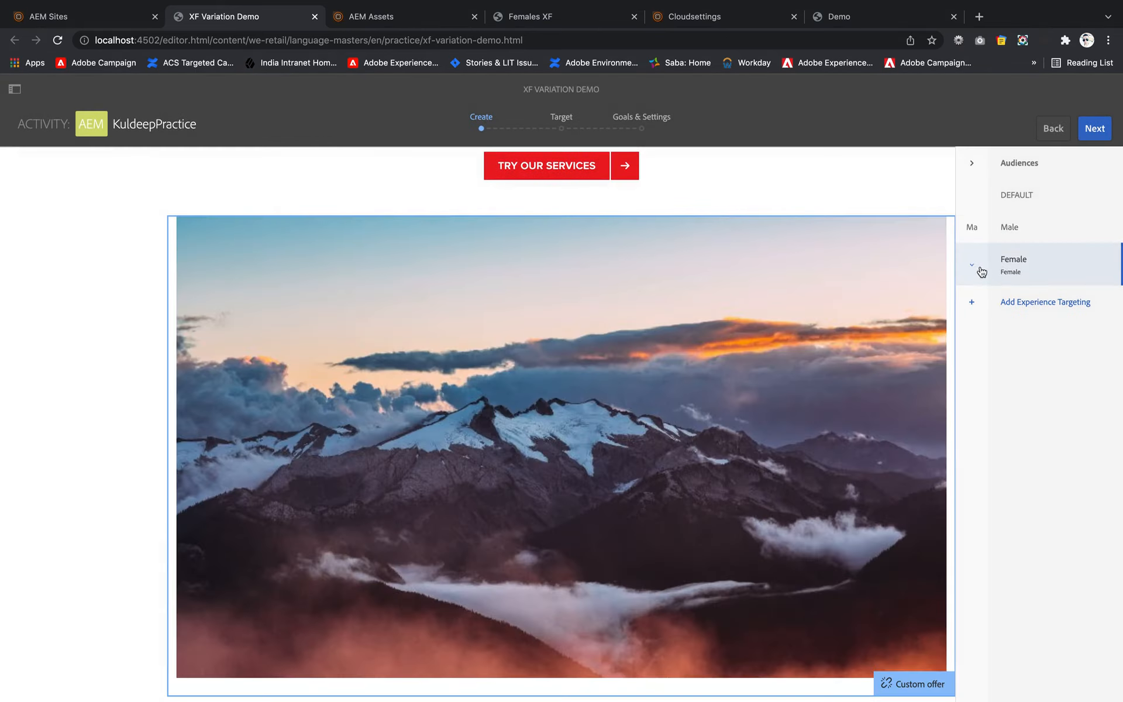
{"action": "left_click", "coordinate": [447, 320]}
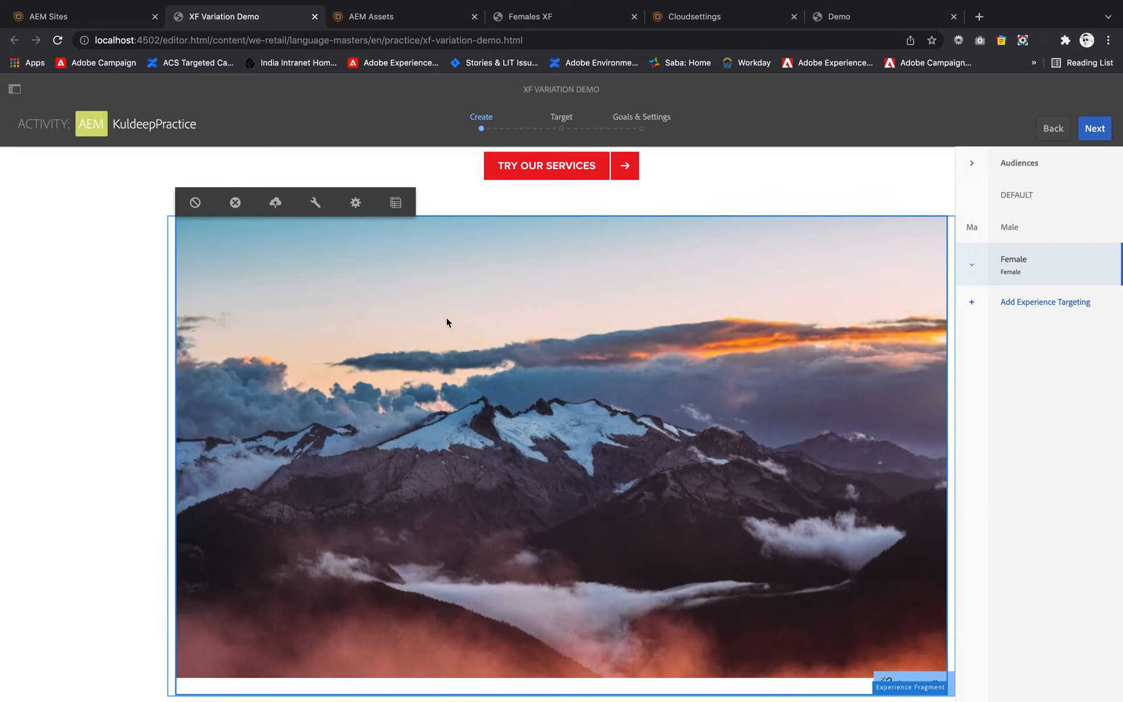
{"action": "left_click", "coordinate": [314, 201]}
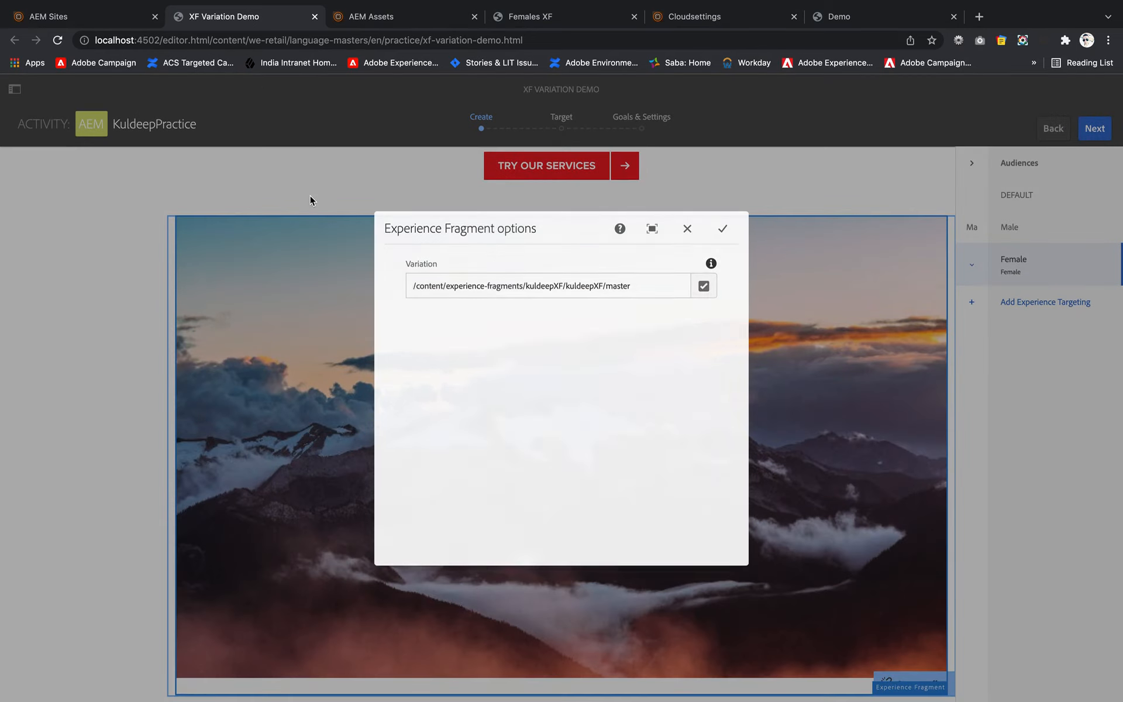
{"action": "left_click", "coordinate": [704, 286]}
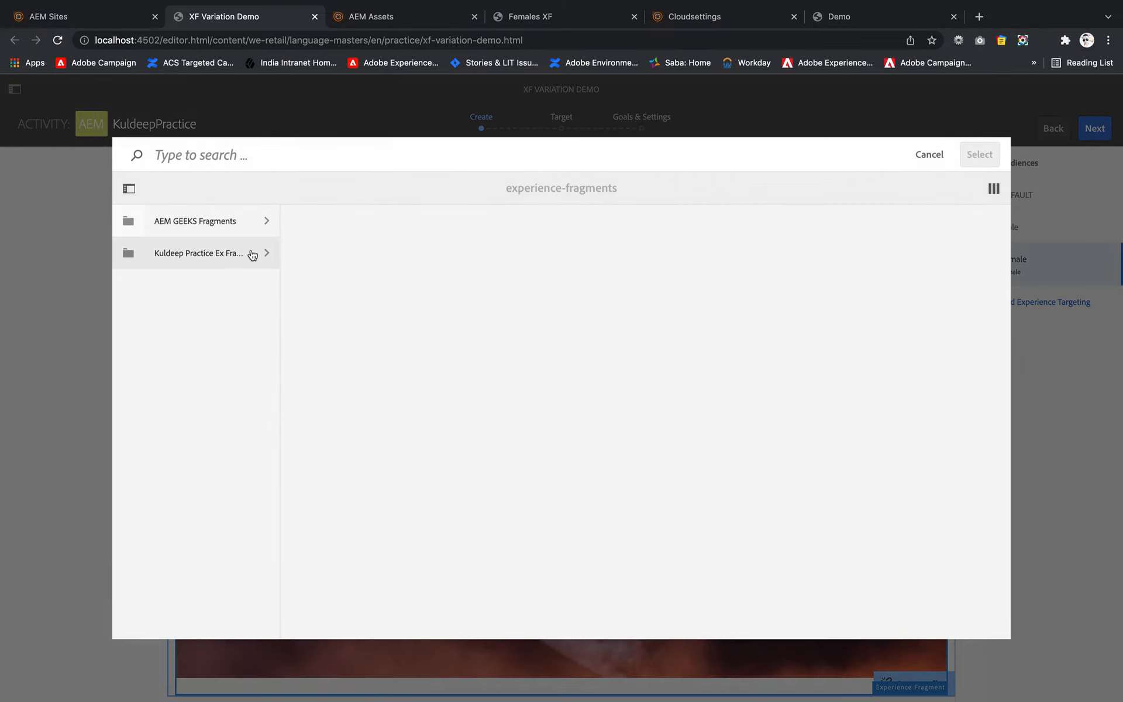
{"action": "left_click", "coordinate": [252, 255]}
{"action": "left_click", "coordinate": [427, 252]}
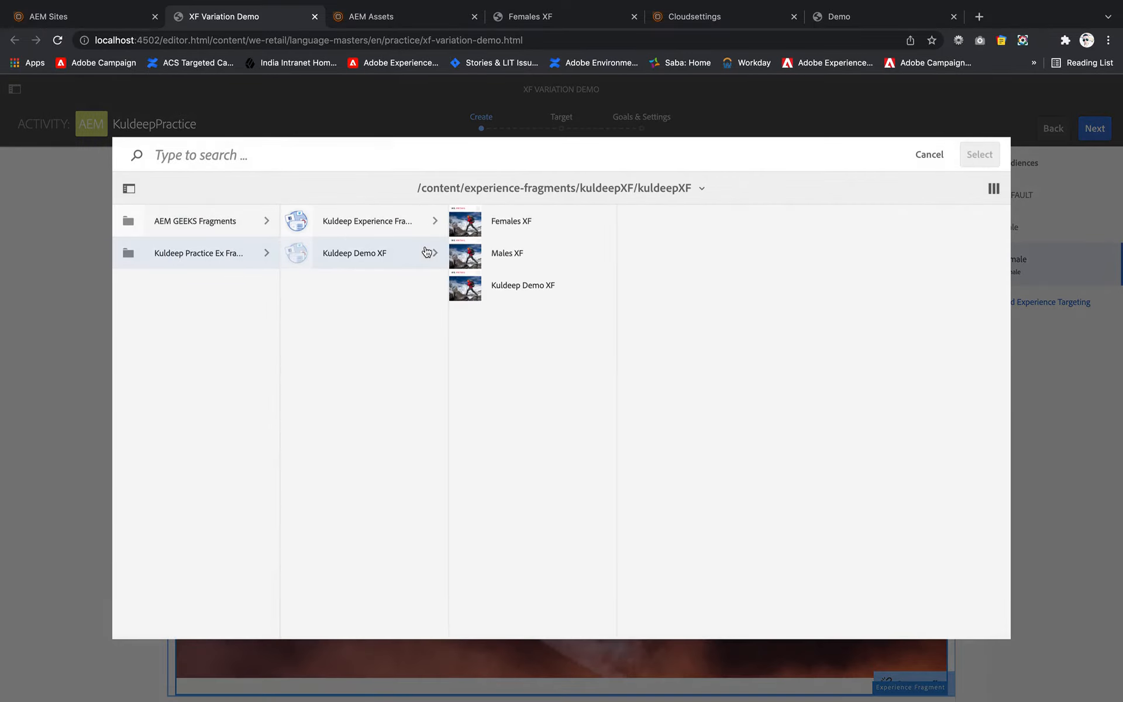
{"action": "left_click", "coordinate": [501, 223]}
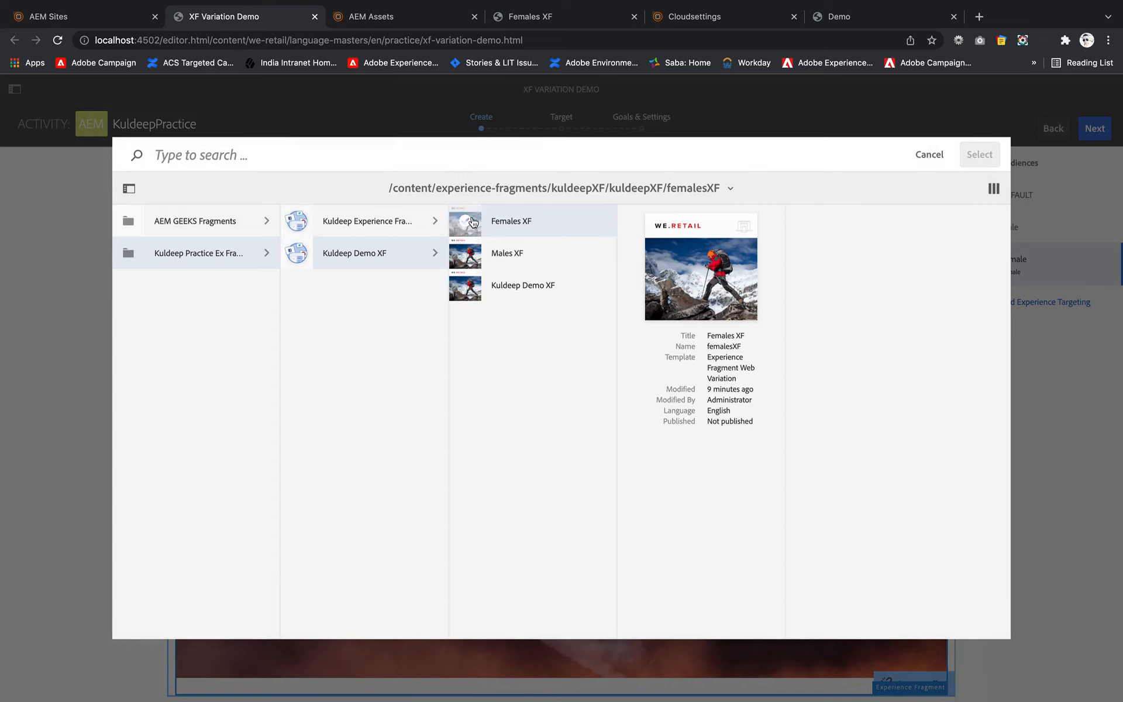
{"action": "left_click", "coordinate": [472, 221]}
{"action": "left_click", "coordinate": [979, 153]}
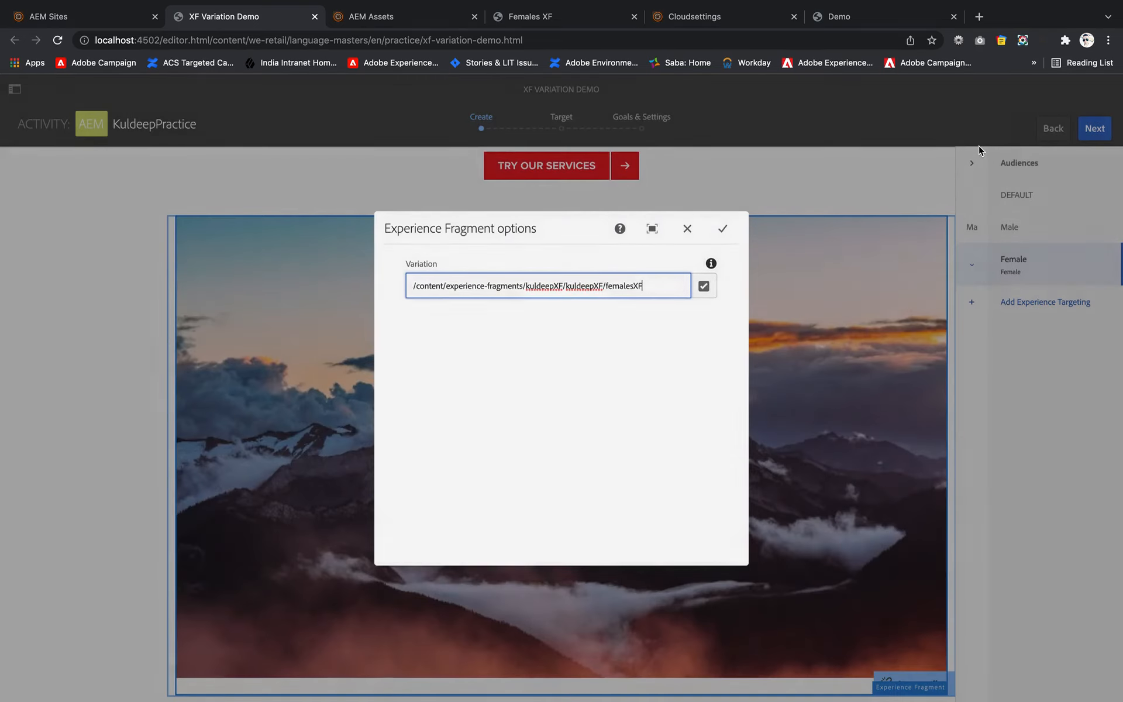
{"action": "left_click", "coordinate": [725, 230]}
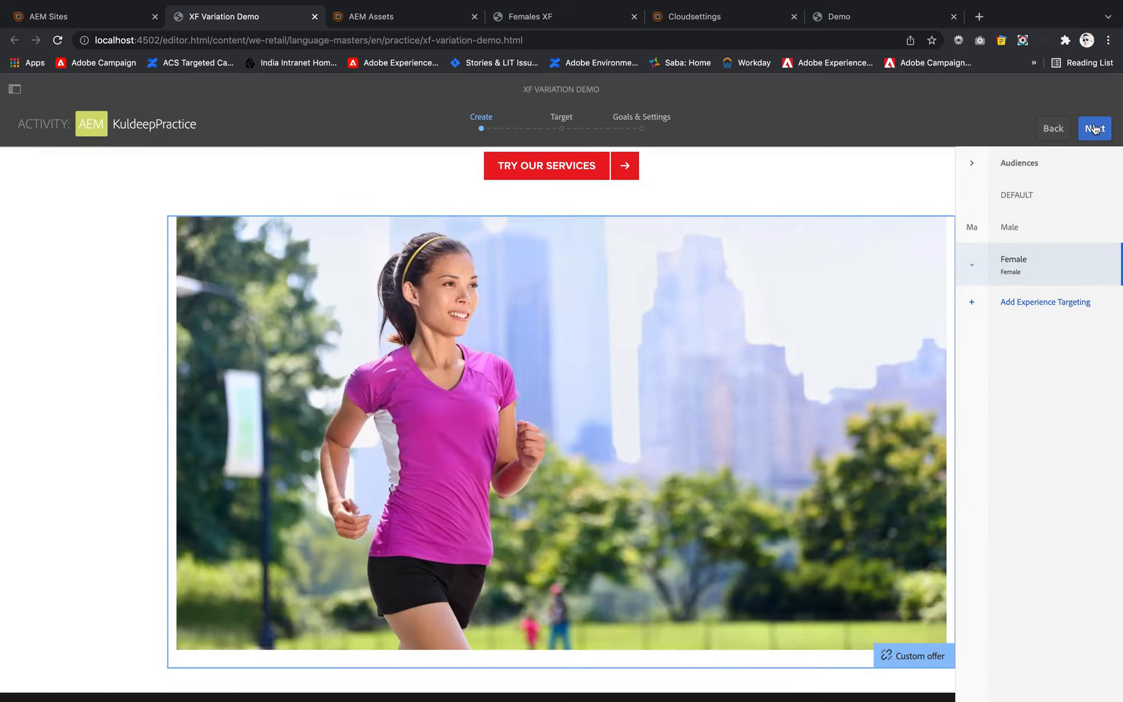
- Accept the Male and Female audience mappings and the default goals and settings, and save the targeting activity
{"action": "left_click", "coordinate": [1096, 129]}
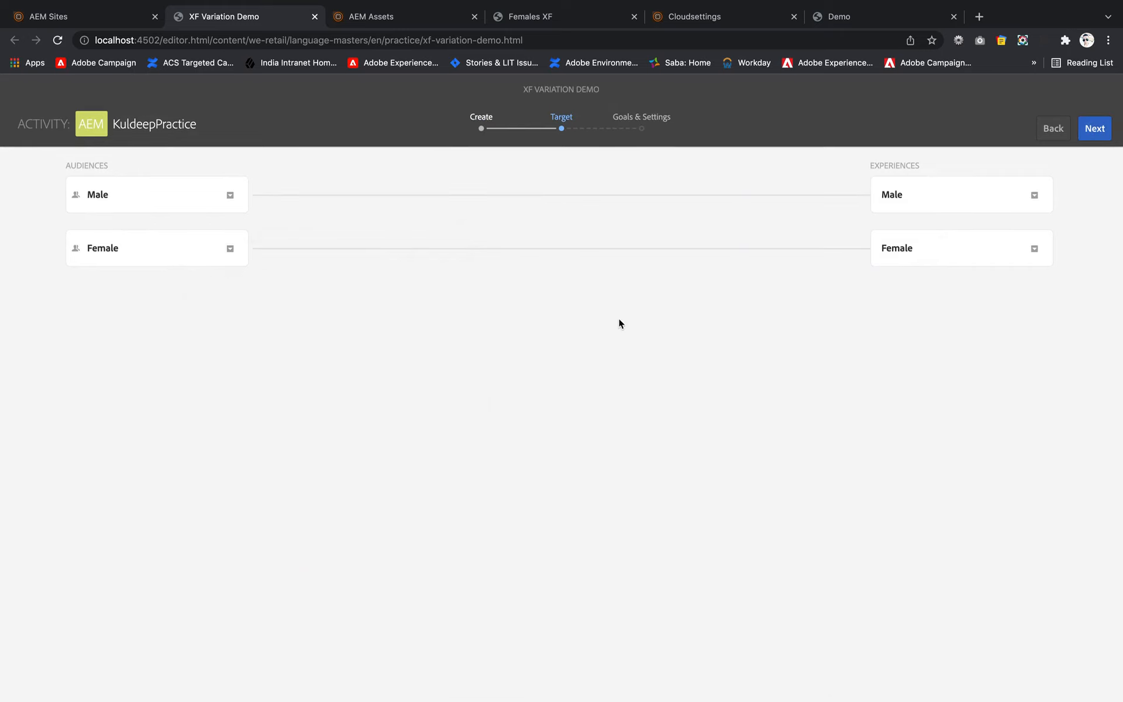
{"action": "left_click", "coordinate": [1098, 133]}
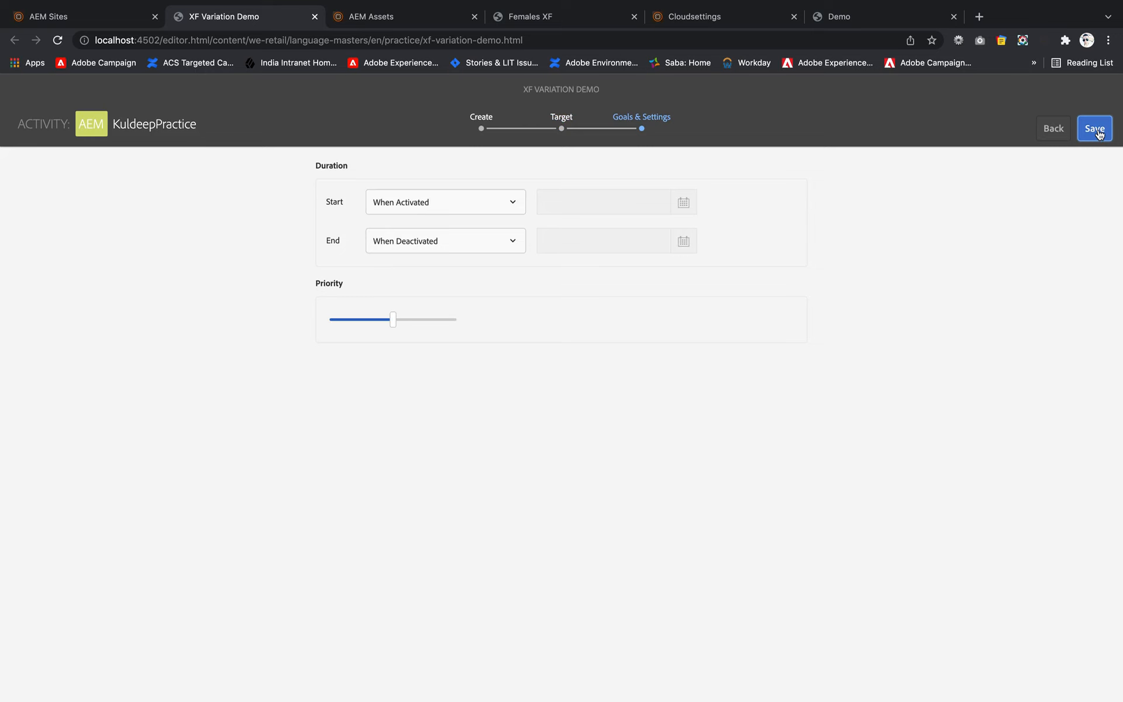
{"action": "left_click", "coordinate": [1098, 131]}
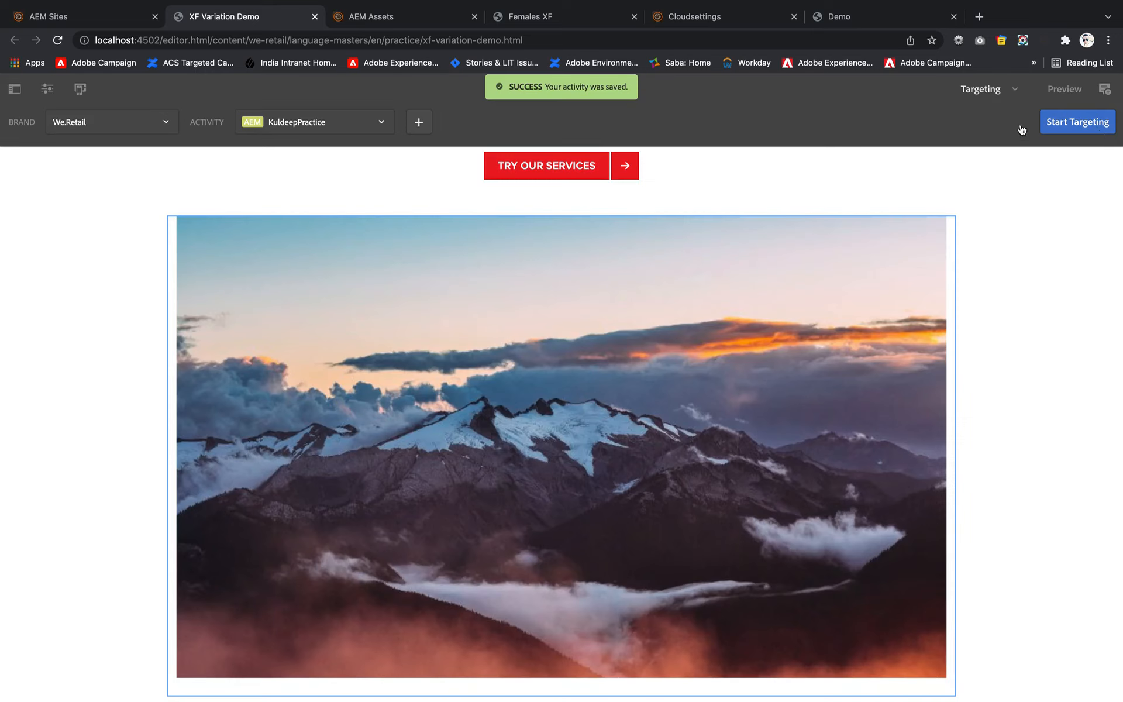
- Preview the page with the first named ContextHub profile below anonymous
{"action": "left_click", "coordinate": [1064, 89]}
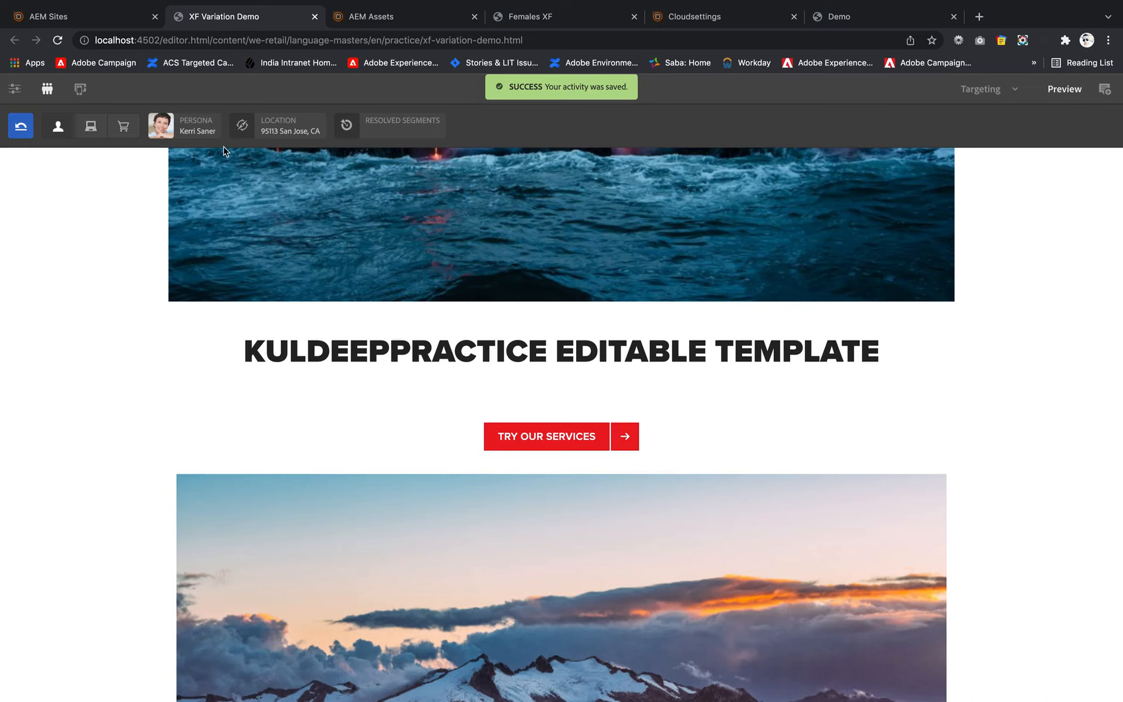
{"action": "left_click", "coordinate": [161, 125]}
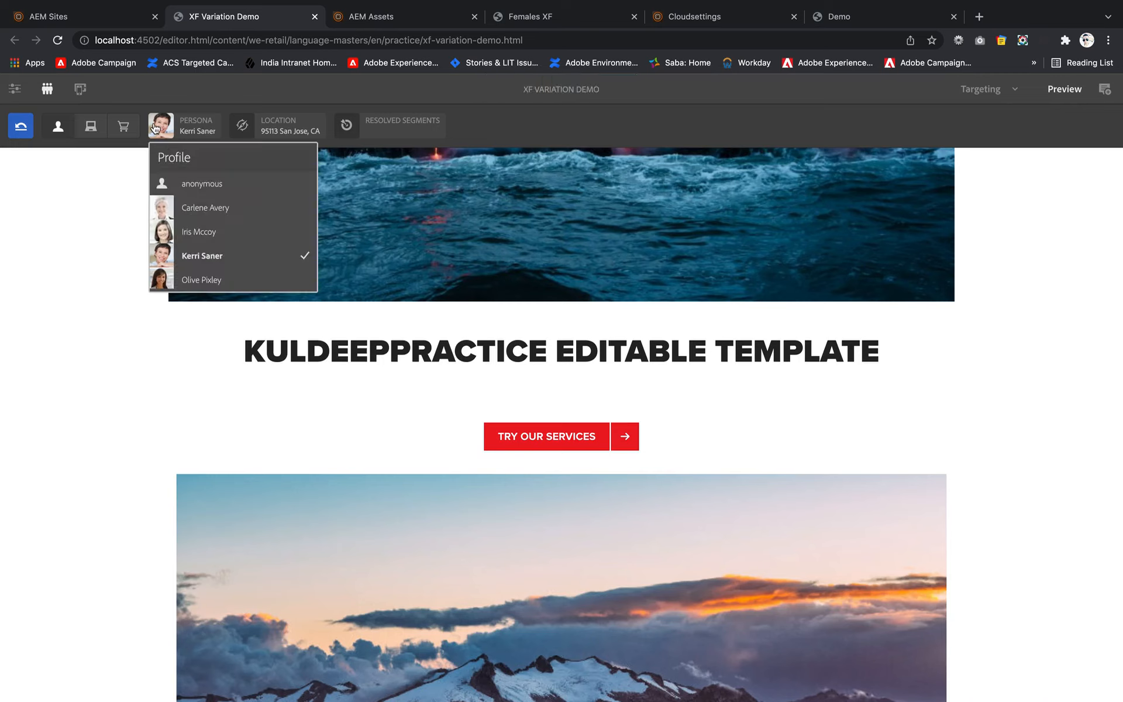
{"action": "left_click", "coordinate": [192, 214]}
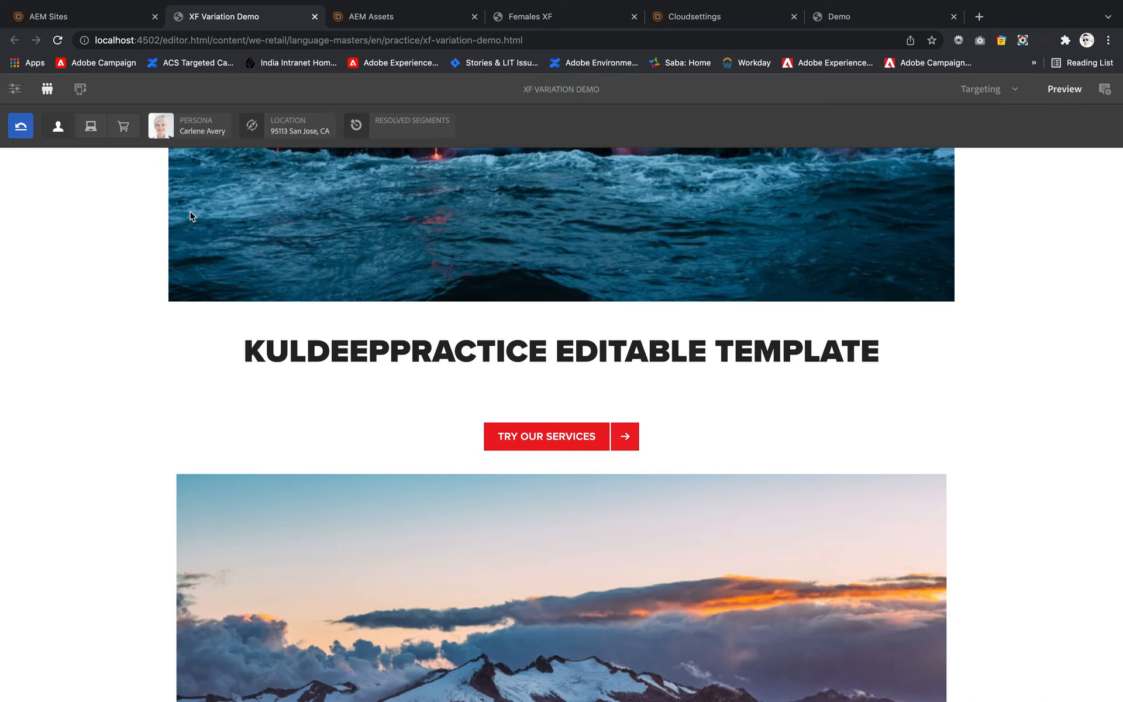
- Reload the XF Variation Demo page and examine the targeted experience fragment below the Try Our Services link
{"action": "left_click", "coordinate": [322, 41]}
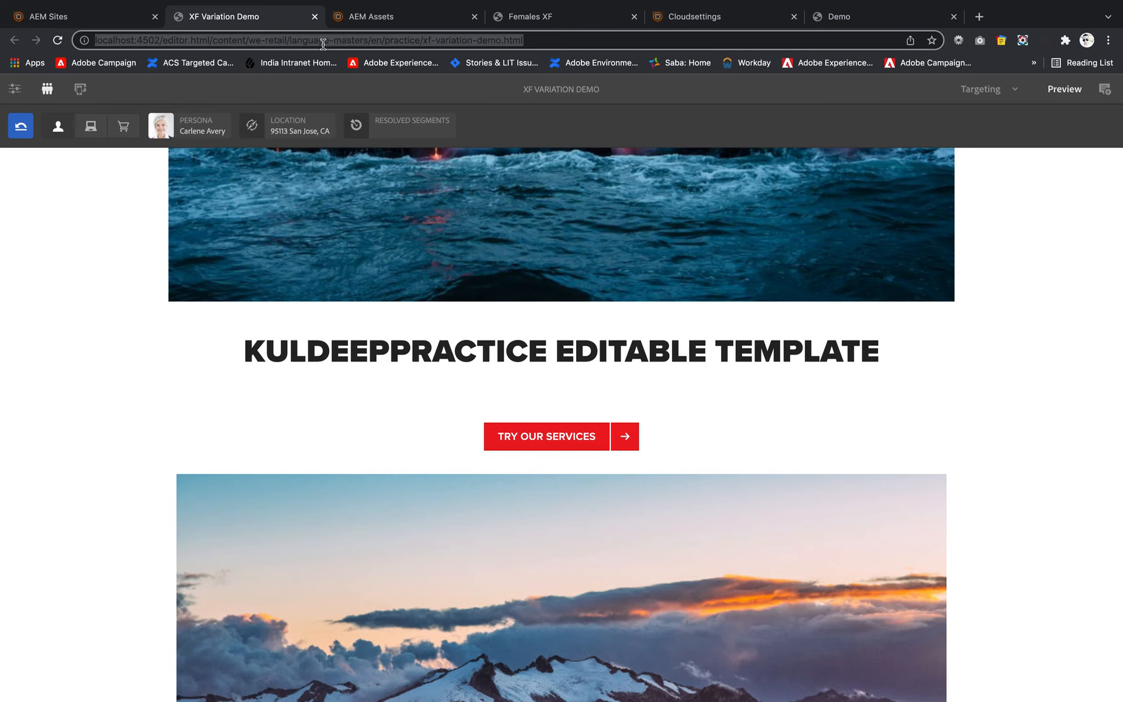
{"action": "key", "text": "Return"}
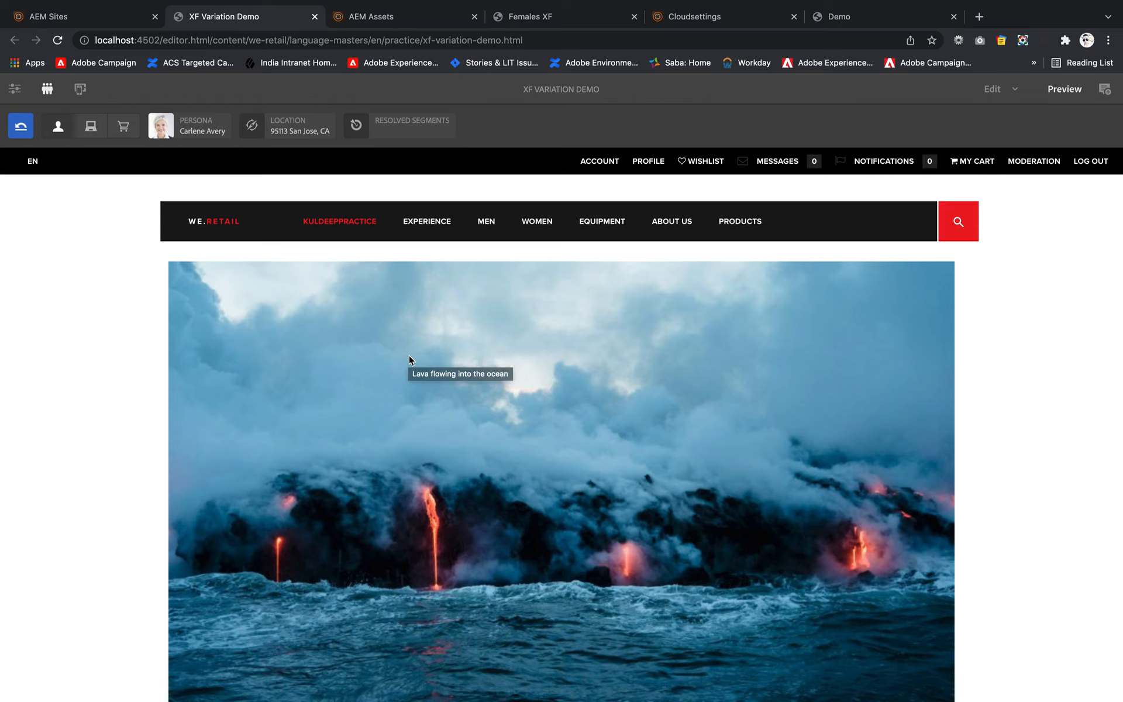
{"action": "scroll", "coordinate": [409, 356], "scroll_direction": "down", "scroll_amount": 10}
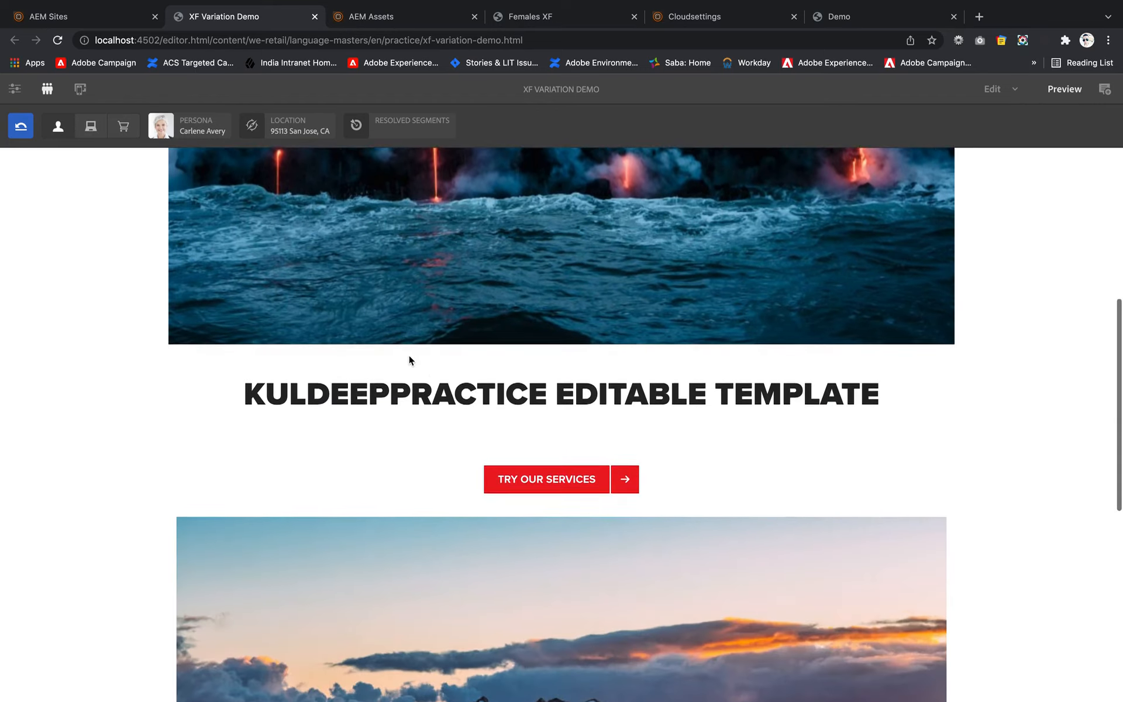
{"action": "scroll", "coordinate": [409, 356], "scroll_direction": "down", "scroll_amount": 5}
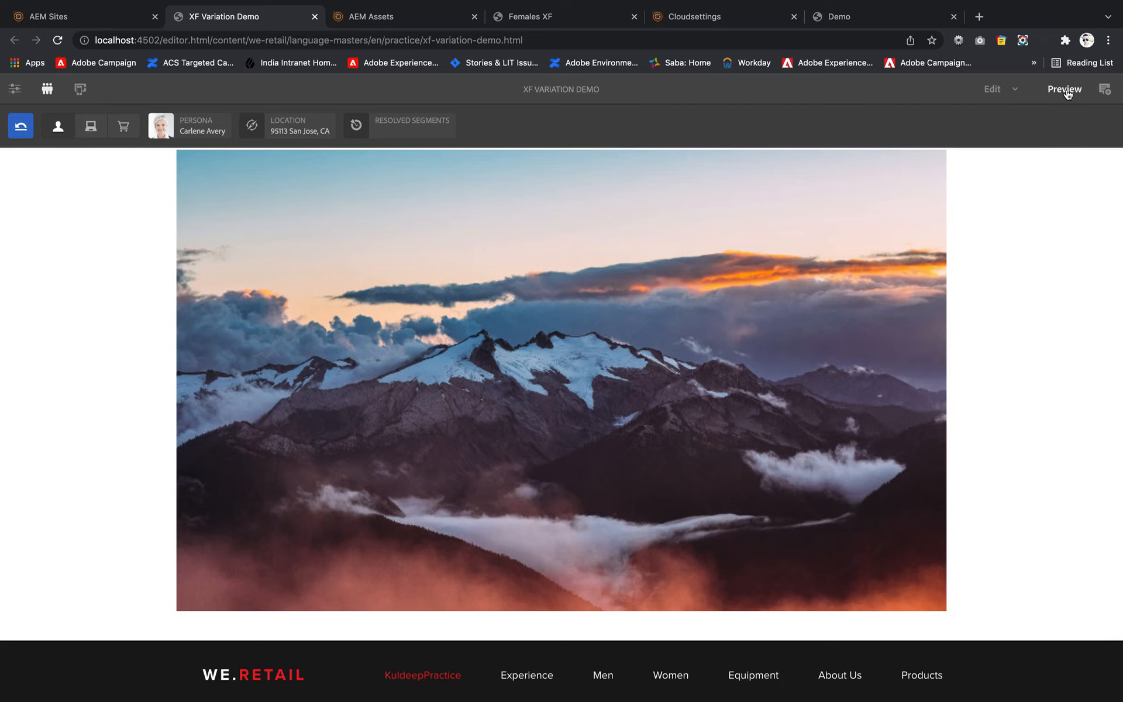
- Switch the ContextHub persona to anonymous and examine the experience fragment shown on the page
{"action": "left_click", "coordinate": [48, 89]}
{"action": "left_click", "coordinate": [48, 89]}
{"action": "left_click", "coordinate": [58, 127]}
{"action": "left_click", "coordinate": [165, 129]}
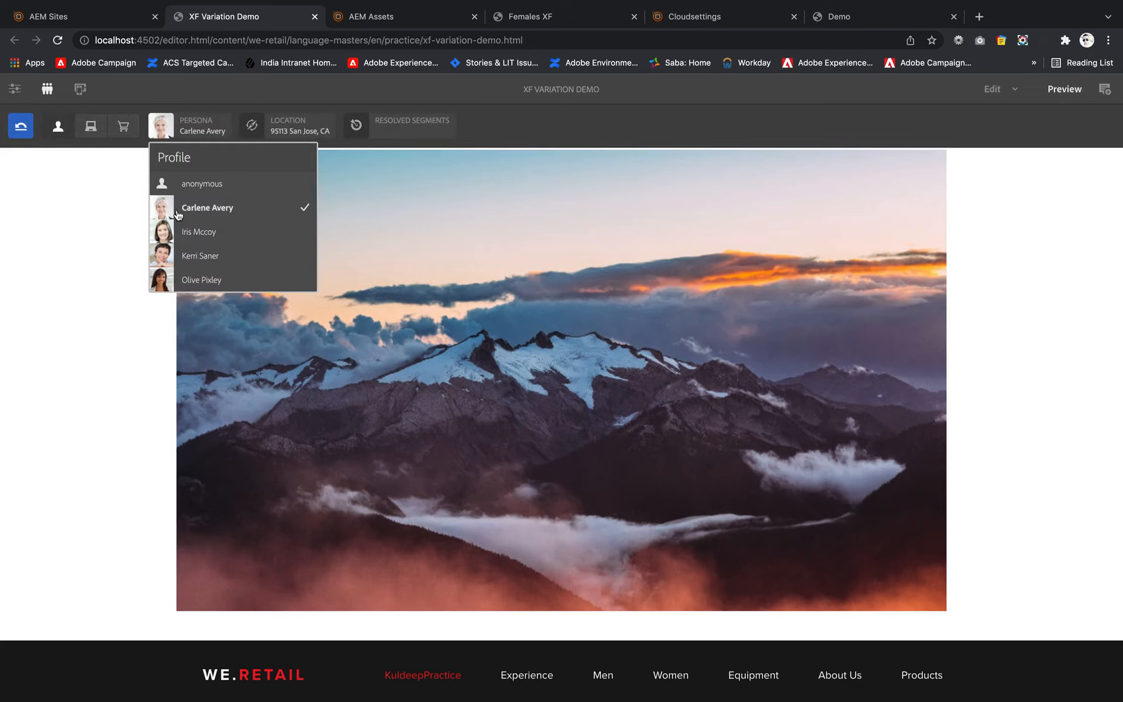
{"action": "left_click", "coordinate": [182, 182]}
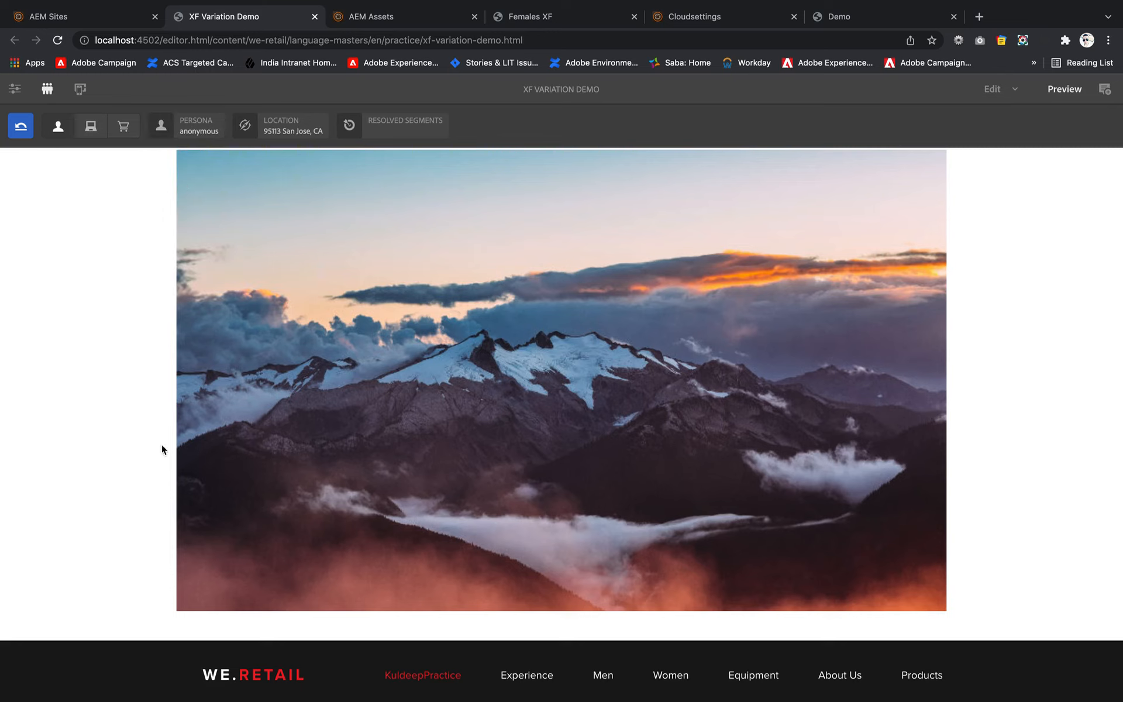
{"action": "scroll", "coordinate": [170, 429], "scroll_direction": "up", "scroll_amount": 2}
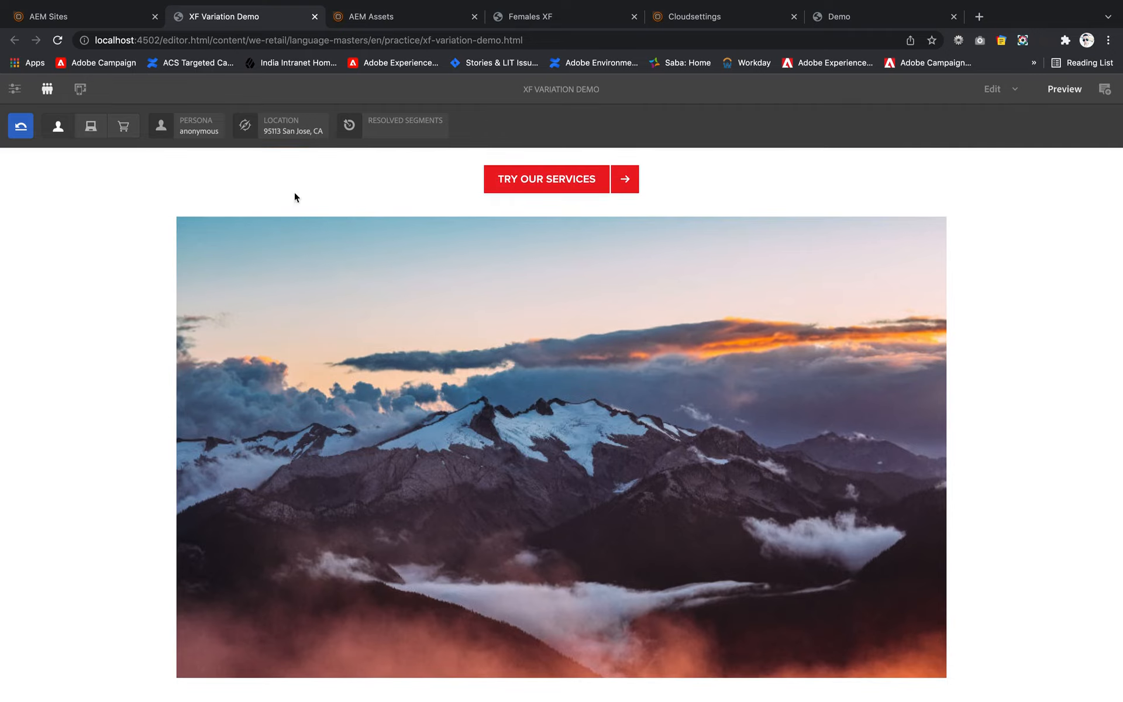
- Preview the page with the first and then the third named ContextHub profile, and examine the experience fragment
{"action": "left_click", "coordinate": [173, 134]}
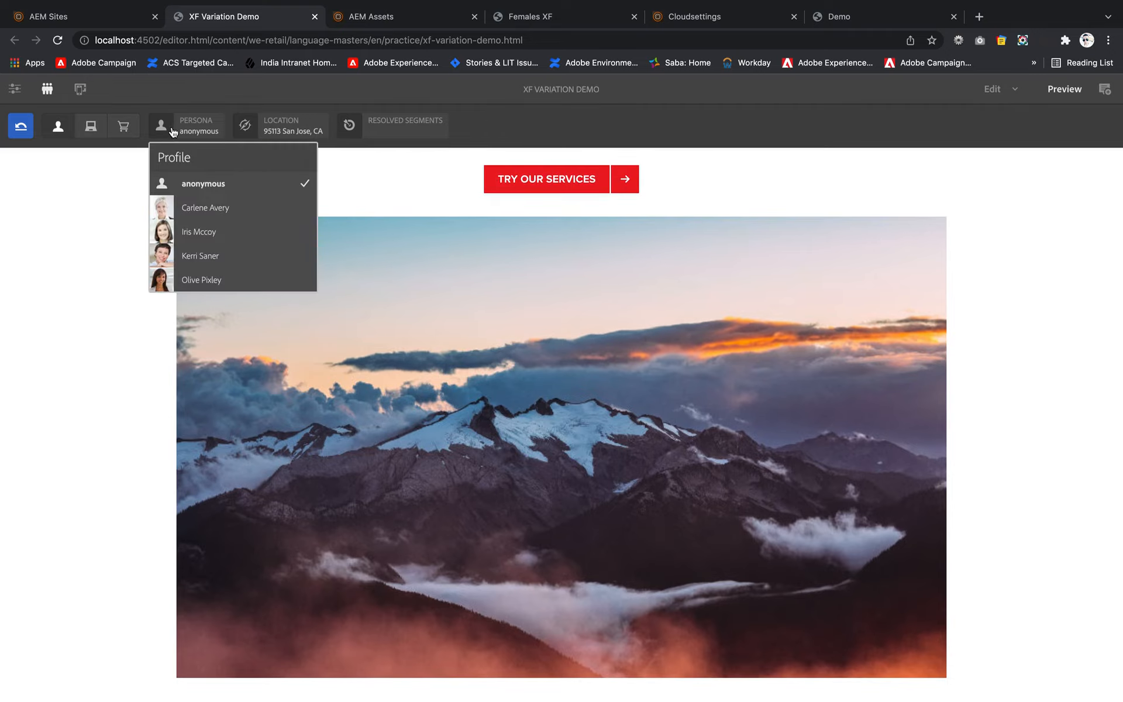
{"action": "left_click", "coordinate": [187, 209]}
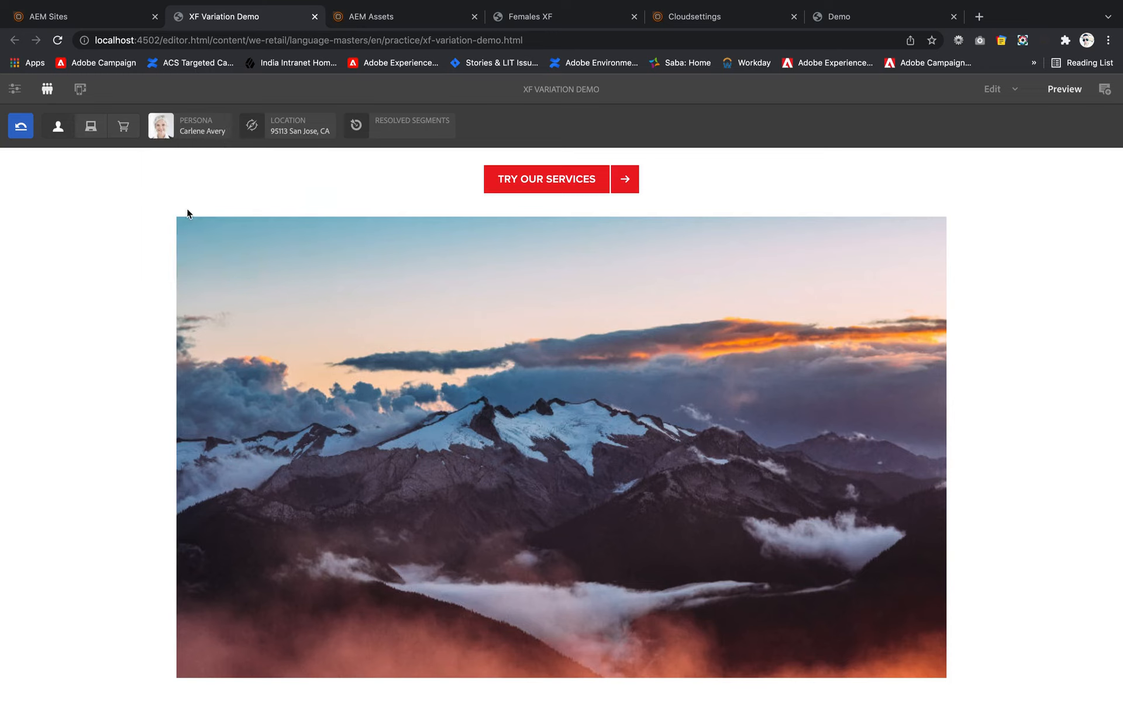
{"action": "left_click", "coordinate": [165, 132]}
{"action": "left_click", "coordinate": [178, 253]}
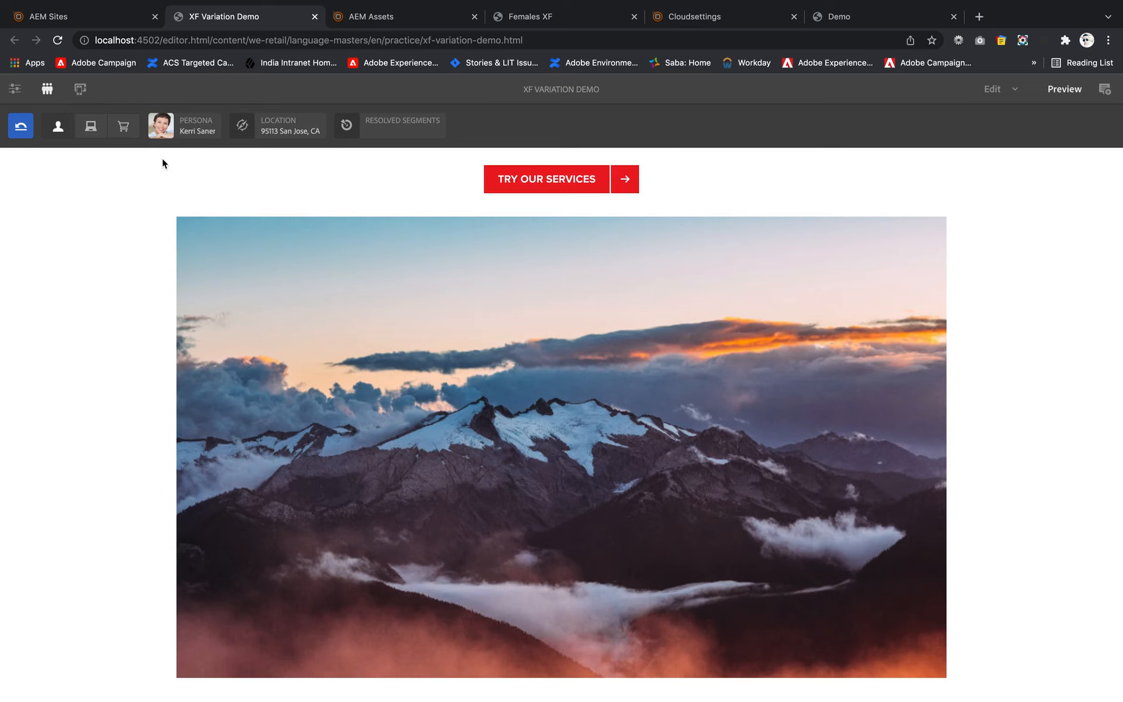
{"action": "scroll", "coordinate": [441, 429], "scroll_direction": "down", "scroll_amount": 3}
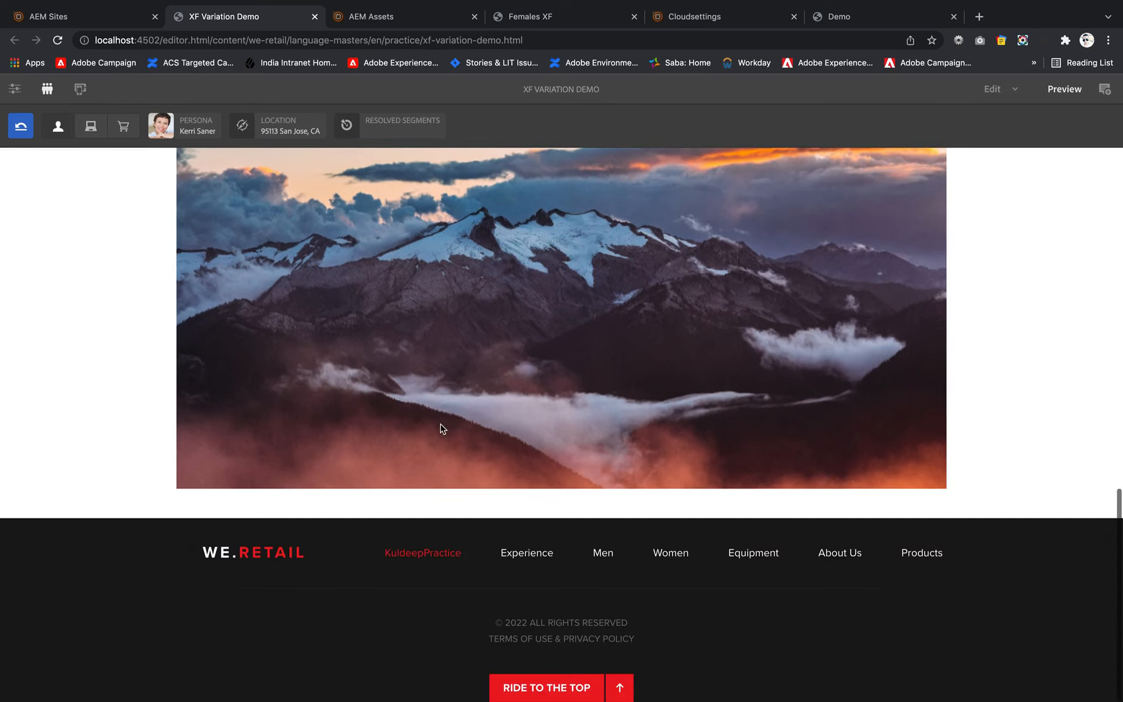
{"action": "scroll", "coordinate": [328, 394], "scroll_direction": "up", "scroll_amount": 5}
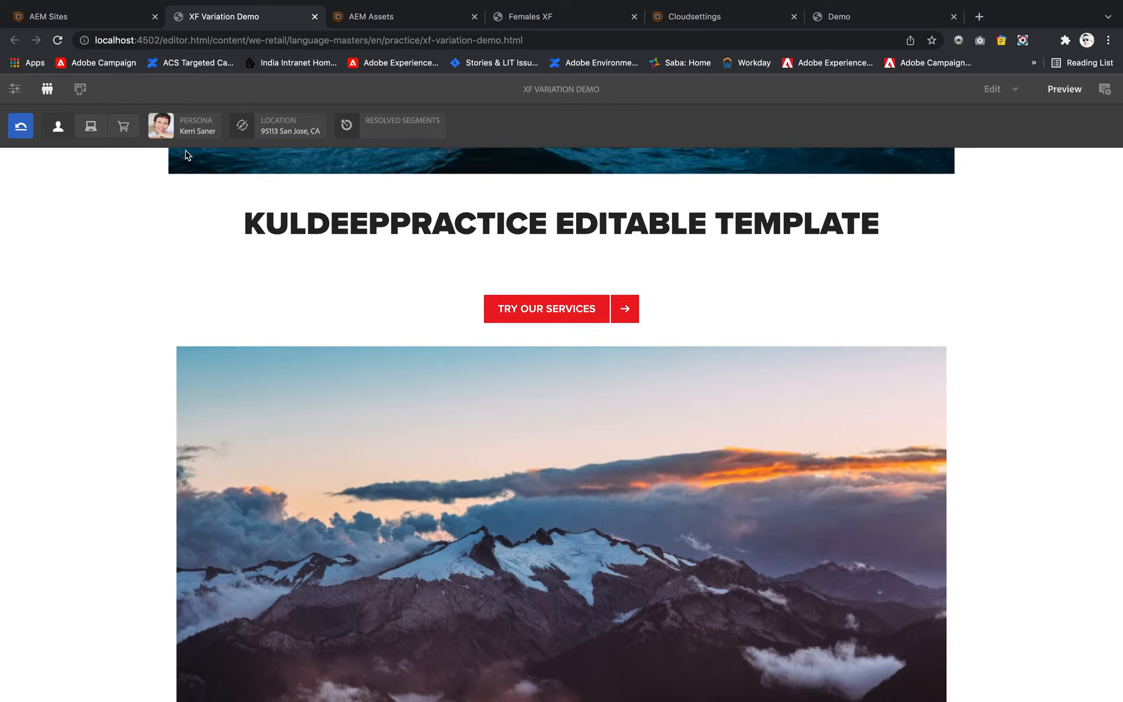
- Switch the ContextHub persona to the last profile in the list to check the male variation
{"action": "left_click", "coordinate": [157, 130]}
{"action": "scroll", "coordinate": [177, 254], "scroll_direction": "down", "scroll_amount": 2}
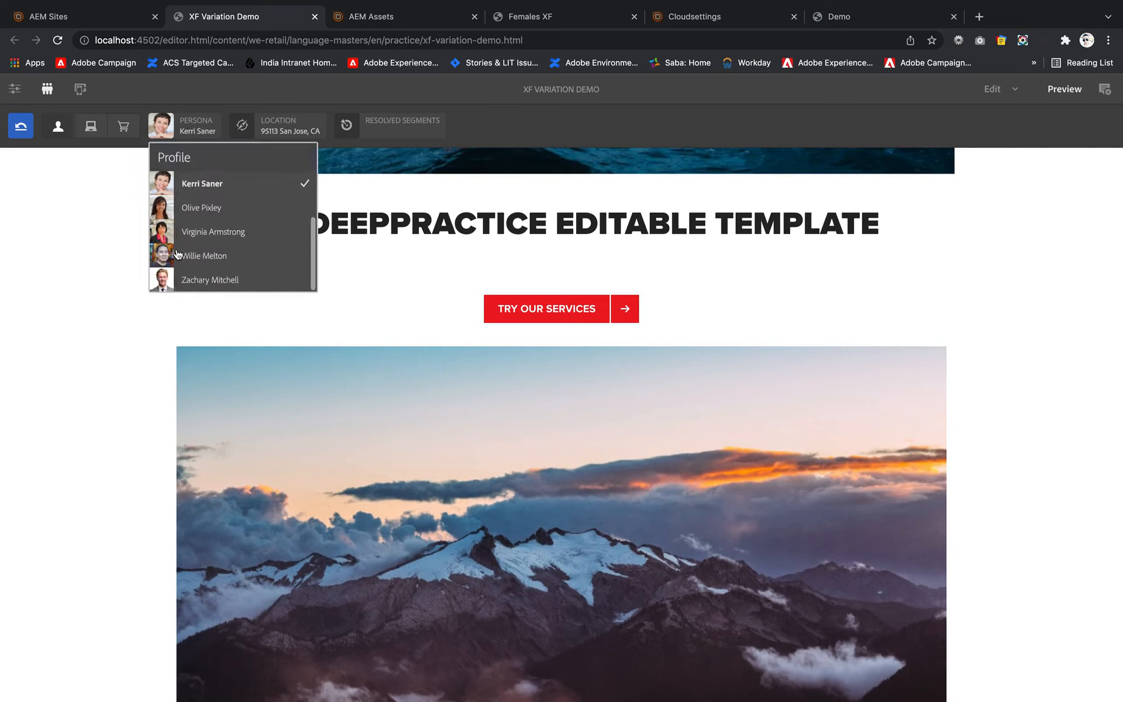
{"action": "left_click", "coordinate": [159, 281]}
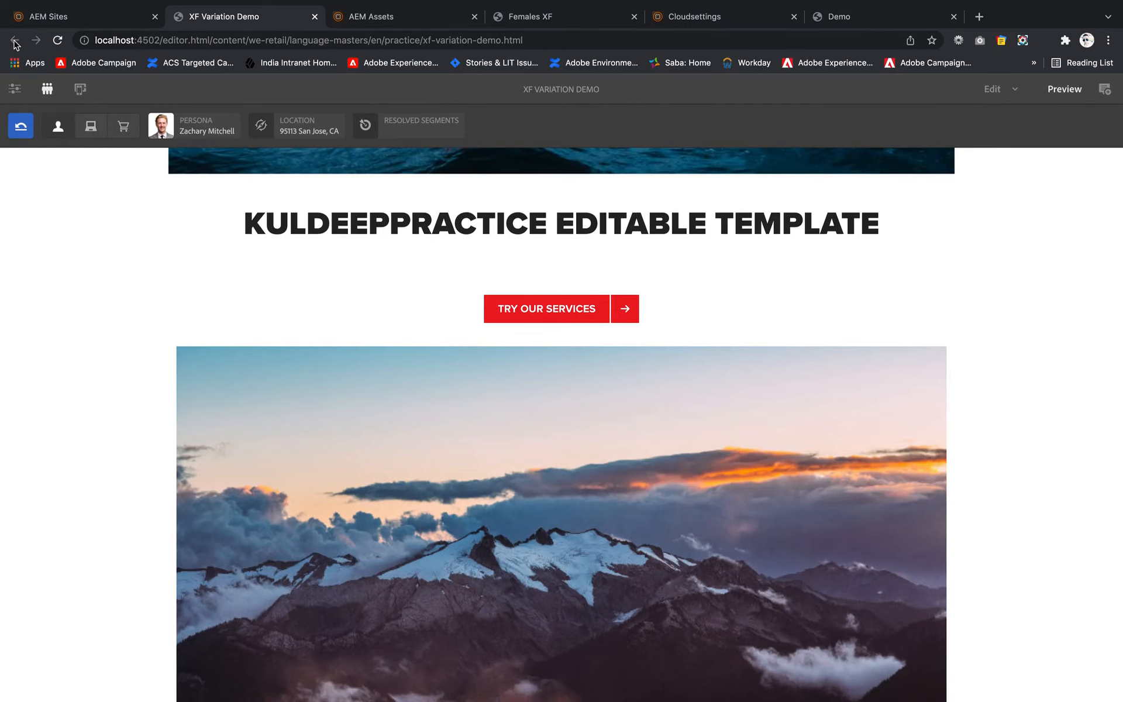
{"action": "left_click", "coordinate": [88, 16]}
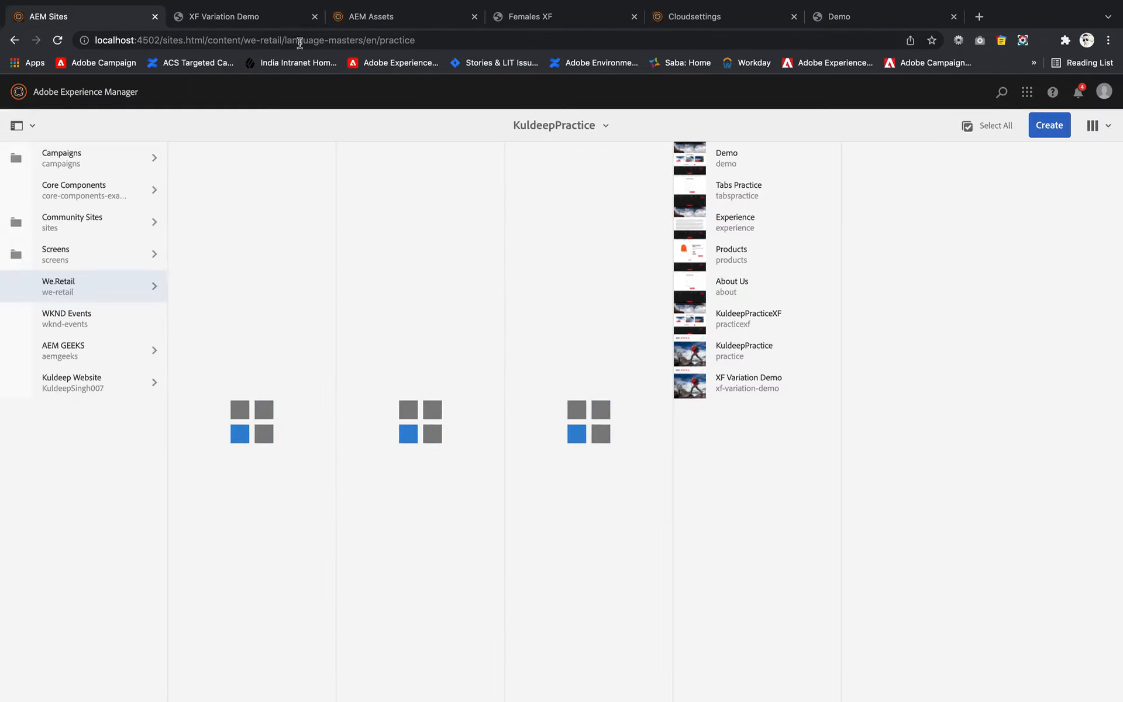
{"action": "left_click", "coordinate": [237, 15]}
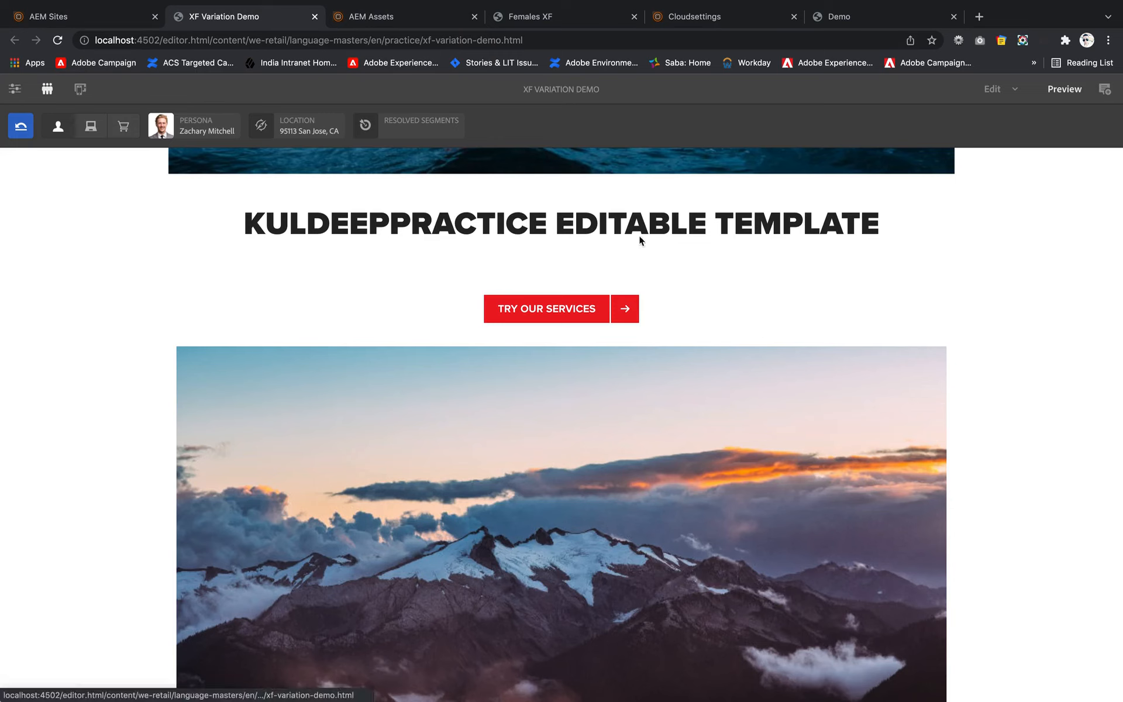
- In edit mode, set the target component's engine to ContextHub with the First candidate strategy and save the settings
{"action": "left_click", "coordinate": [995, 91]}
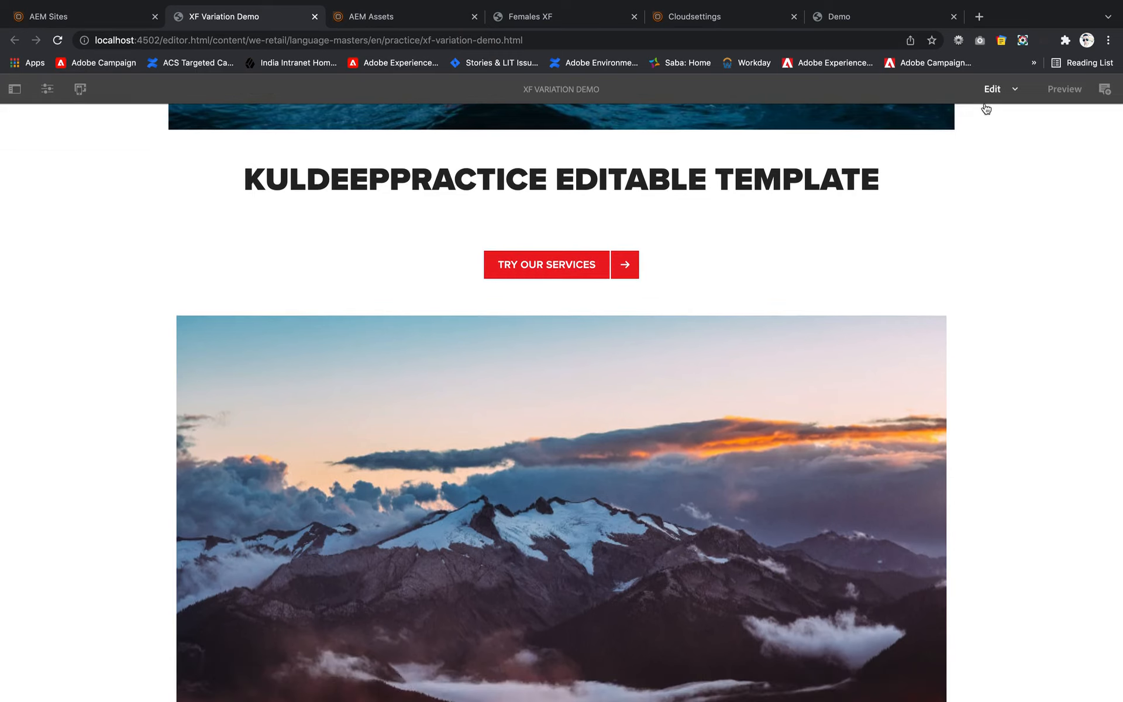
{"action": "scroll", "coordinate": [518, 483], "scroll_direction": "down", "scroll_amount": 2}
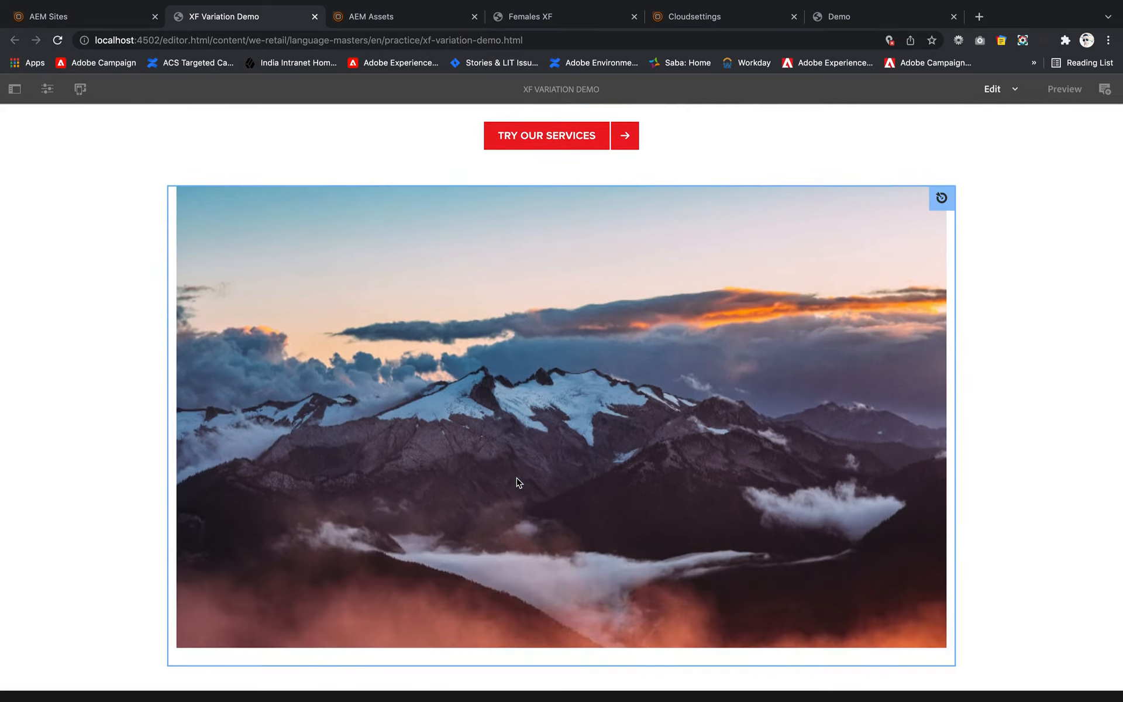
{"action": "left_click", "coordinate": [174, 419]}
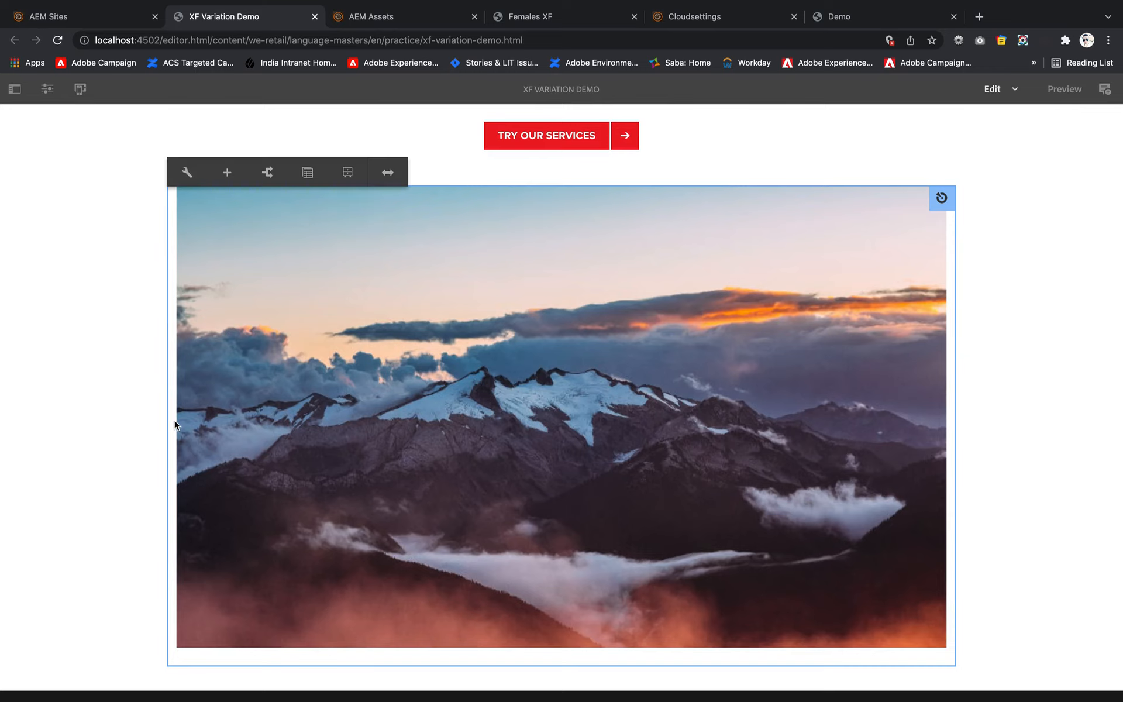
{"action": "left_click", "coordinate": [186, 170]}
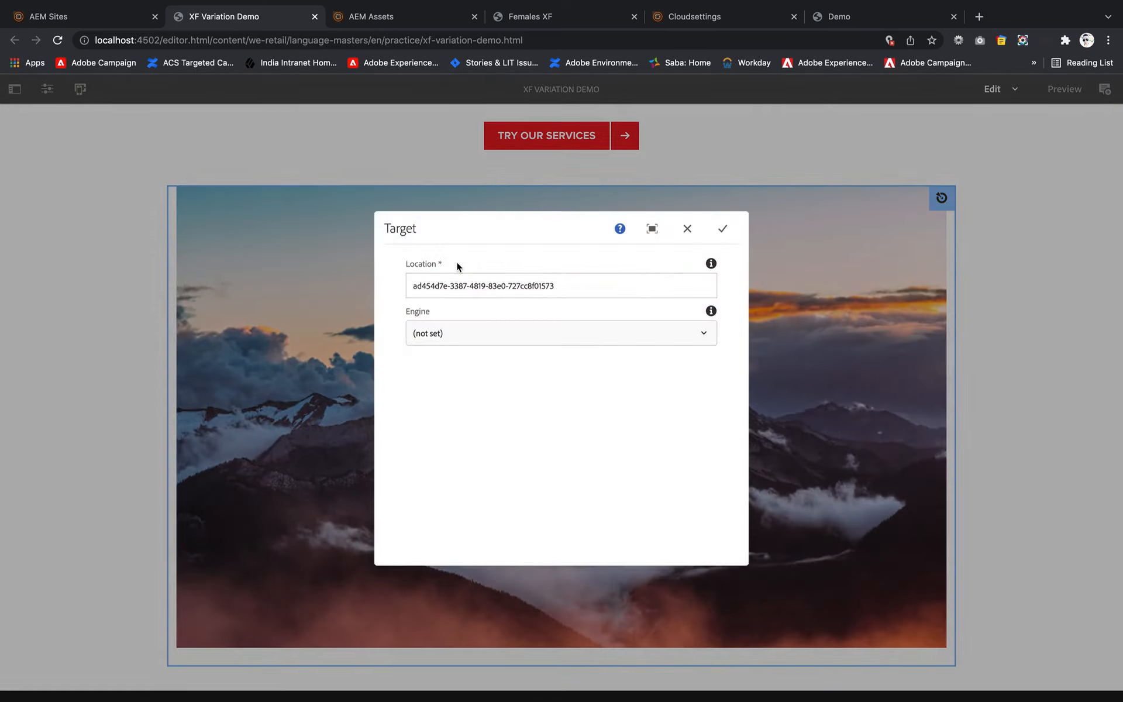
{"action": "left_click", "coordinate": [480, 333]}
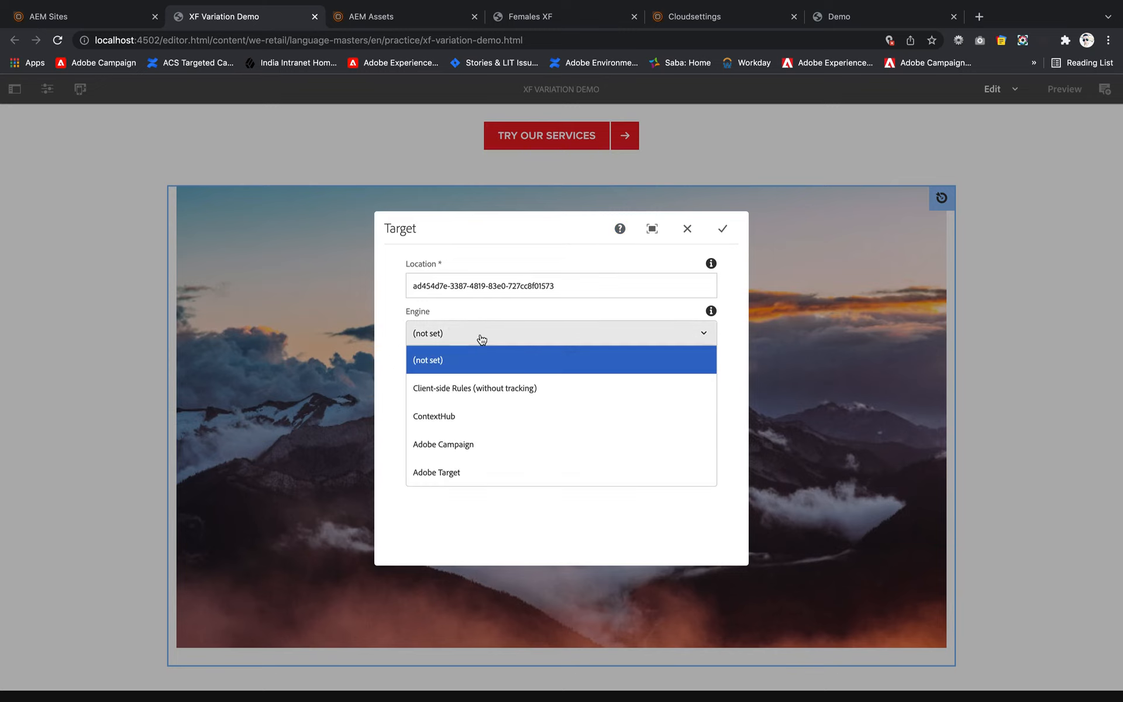
{"action": "left_click", "coordinate": [451, 415]}
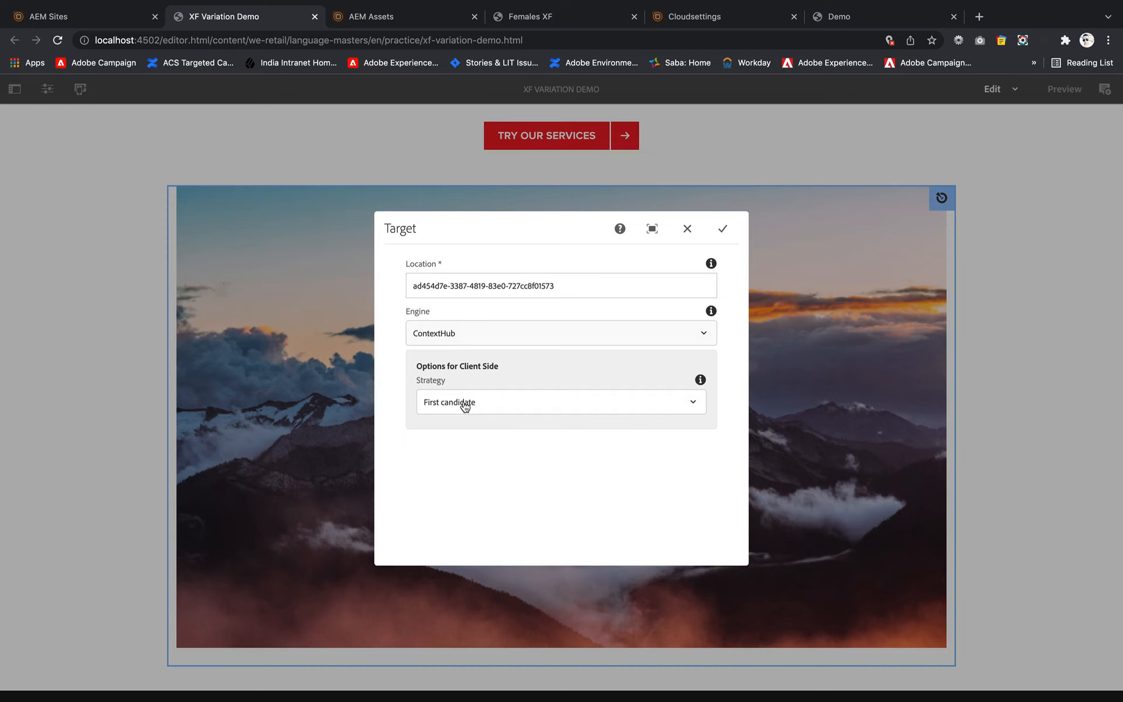
{"action": "left_click", "coordinate": [465, 407]}
{"action": "left_click", "coordinate": [466, 407]}
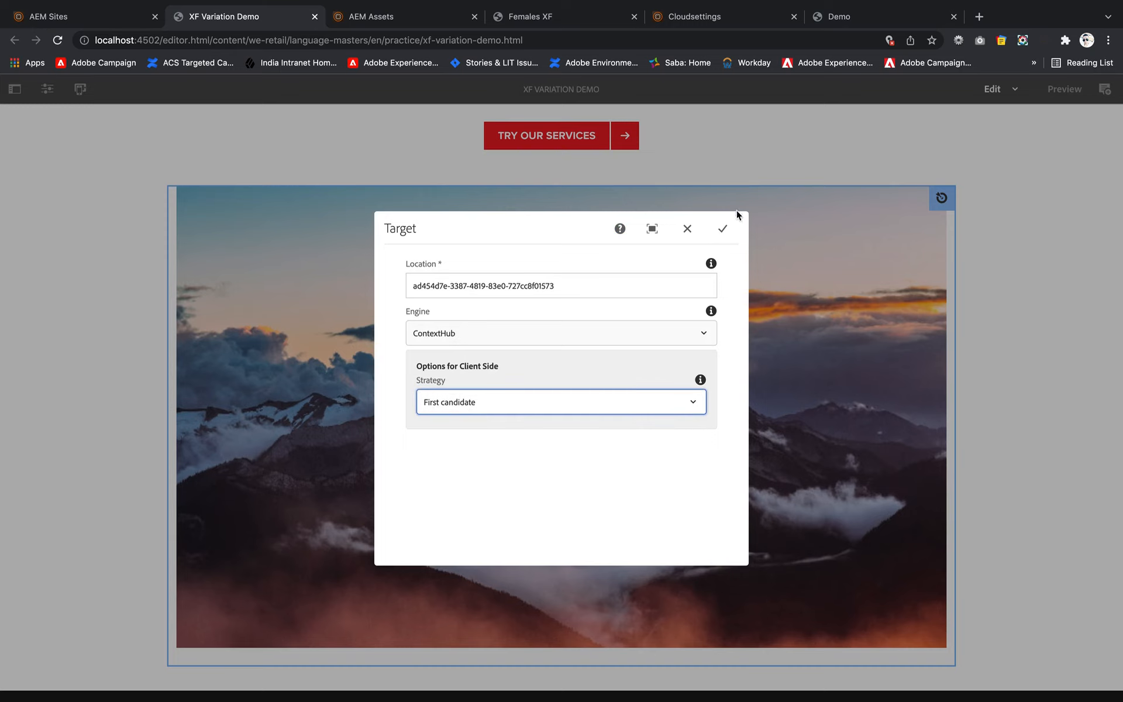
{"action": "left_click", "coordinate": [724, 232]}
- Preview the page with the first and then the second named ContextHub profile, and check the targeted experience fragment for each
{"action": "scroll", "coordinate": [430, 351], "scroll_direction": "up", "scroll_amount": 4}
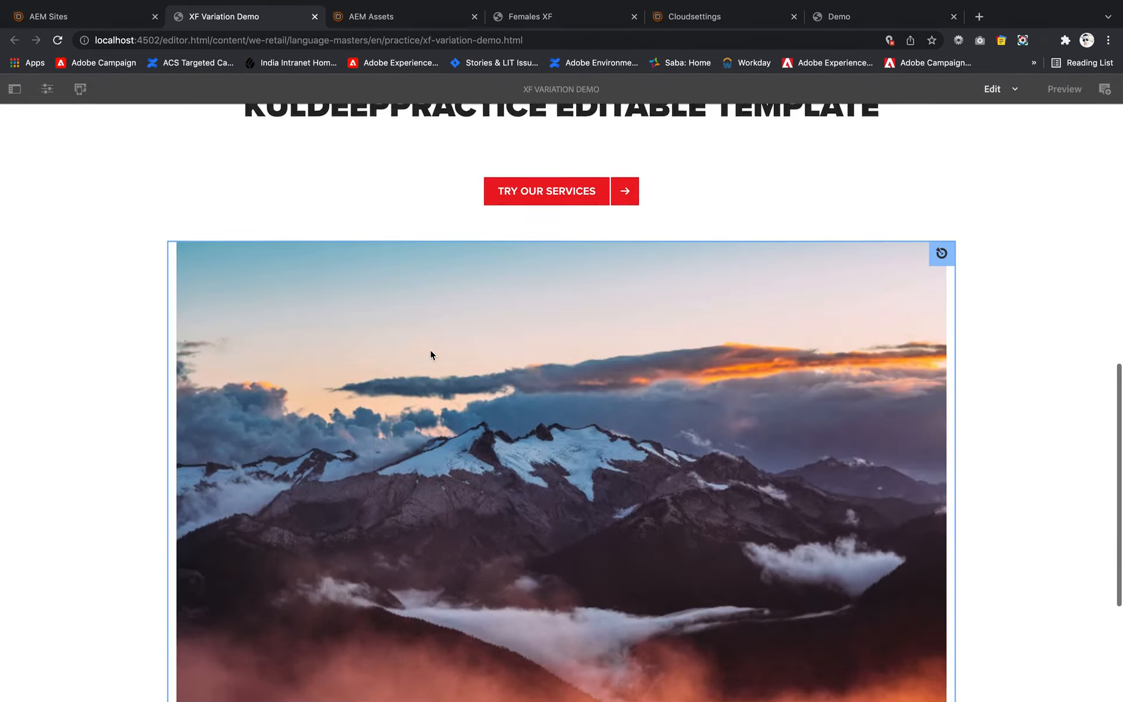
{"action": "scroll", "coordinate": [431, 353], "scroll_direction": "up", "scroll_amount": 8}
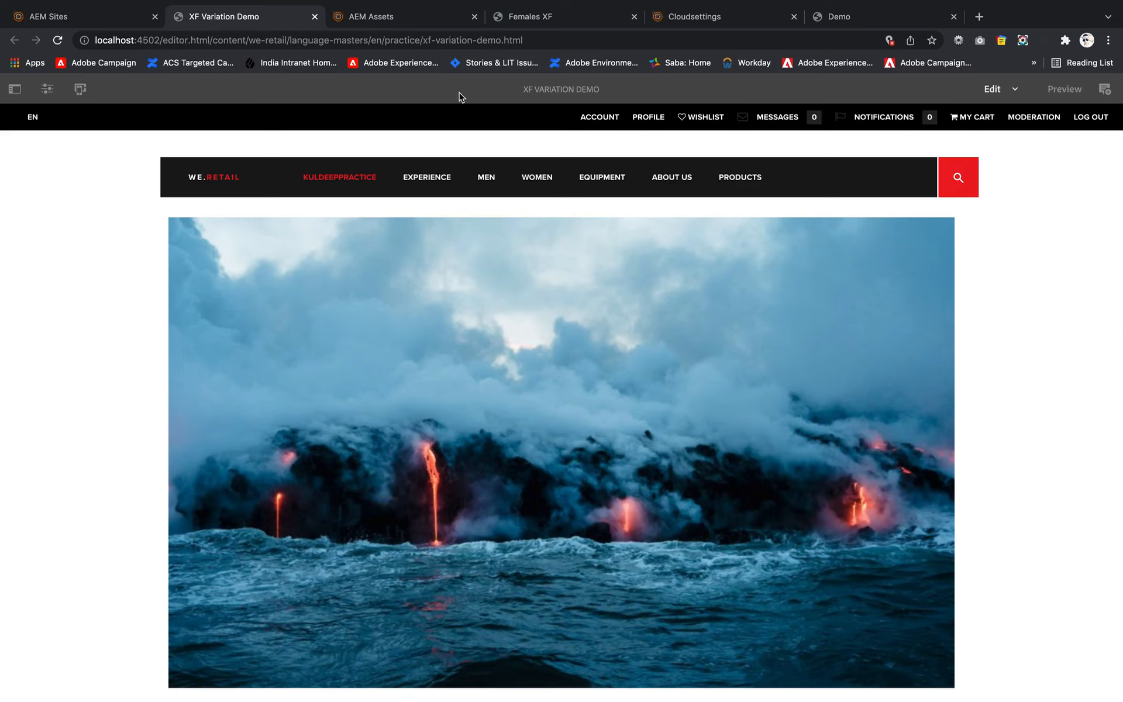
{"action": "left_click", "coordinate": [1071, 91]}
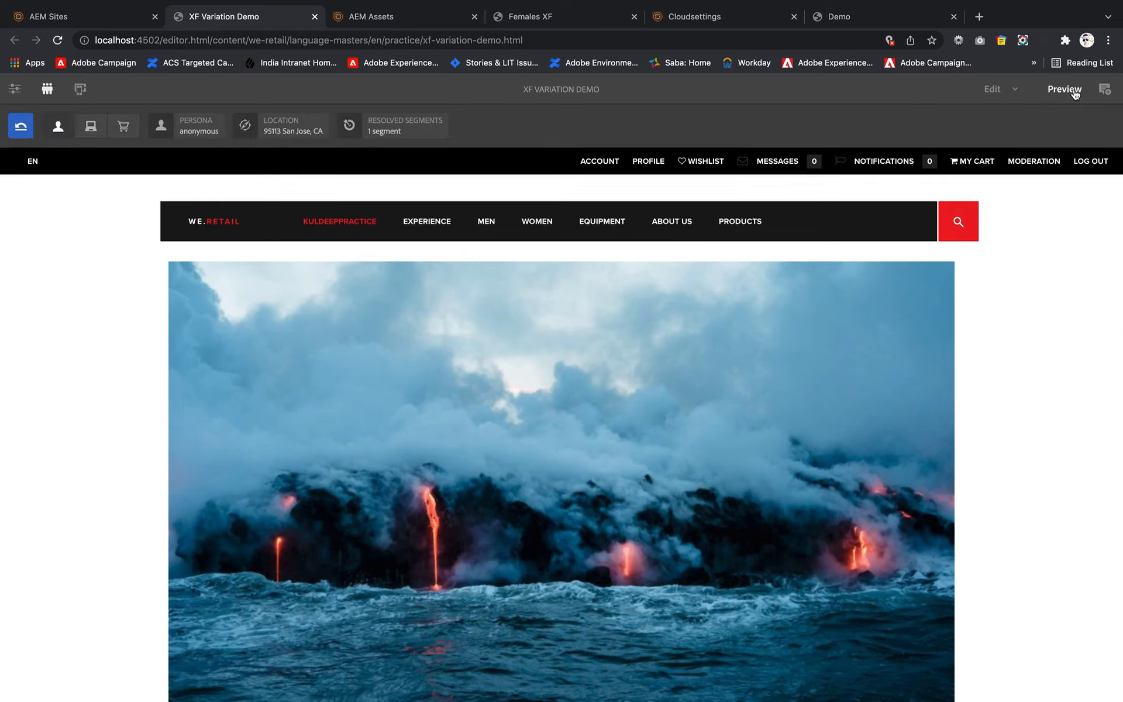
{"action": "left_click", "coordinate": [162, 128]}
{"action": "left_click", "coordinate": [181, 215]}
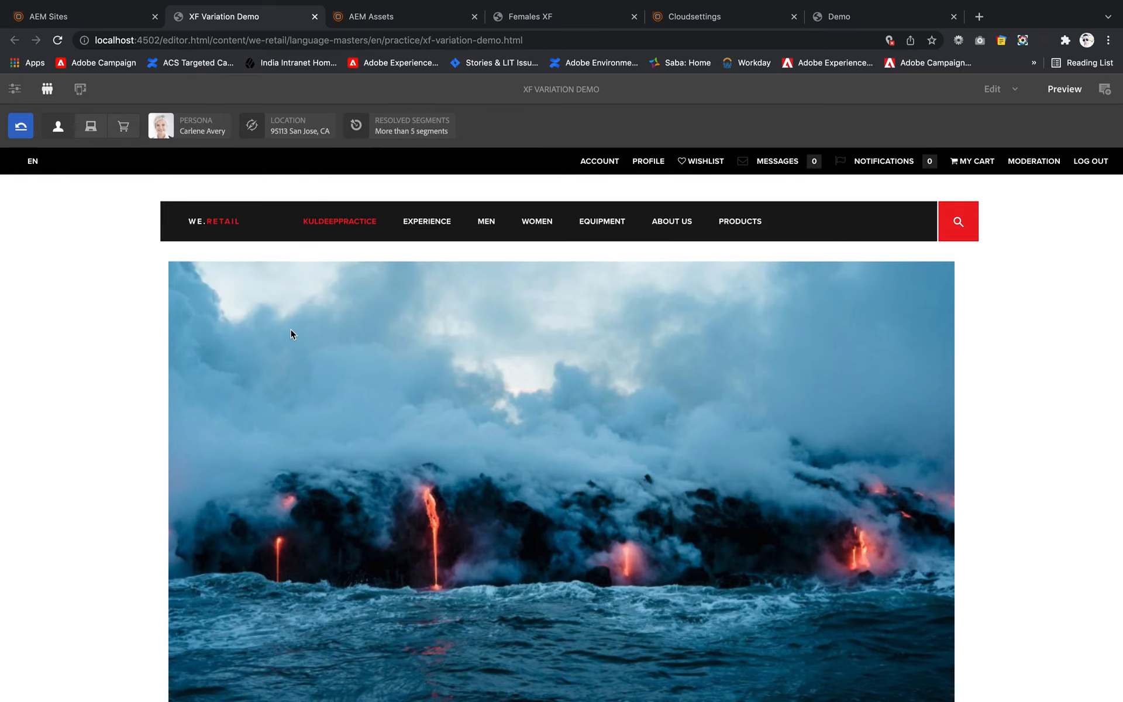
{"action": "scroll", "coordinate": [290, 329], "scroll_direction": "down", "scroll_amount": 15}
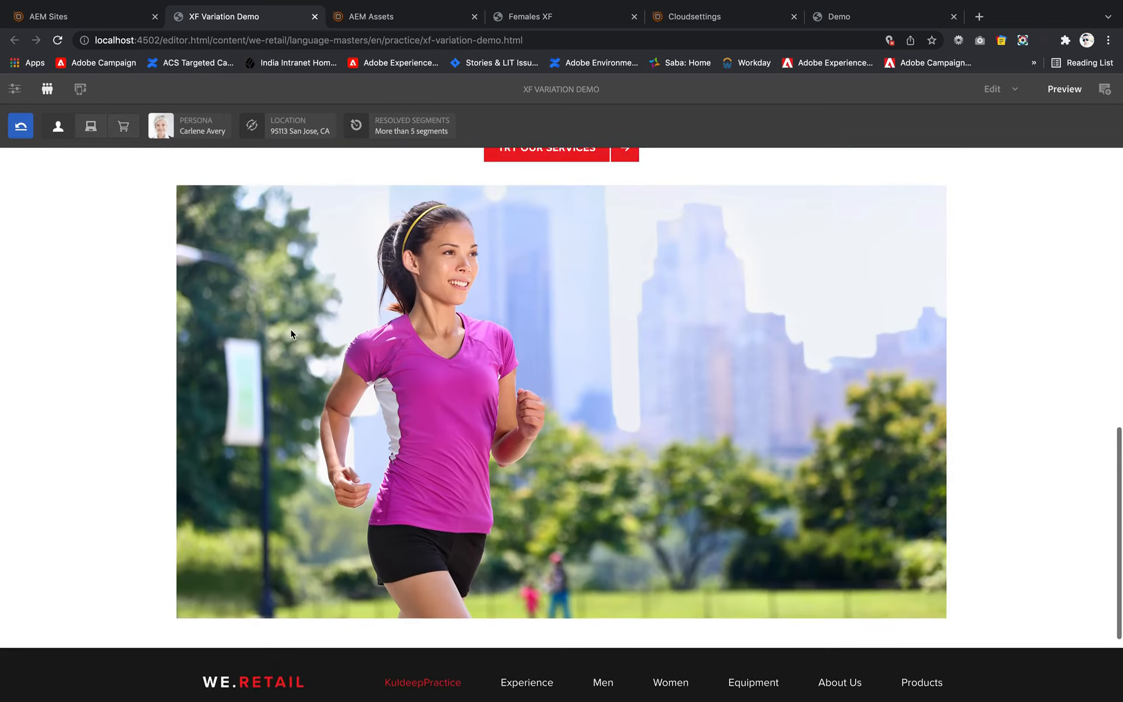
{"action": "scroll", "coordinate": [291, 334], "scroll_direction": "up", "scroll_amount": 1}
{"action": "left_click", "coordinate": [163, 128]}
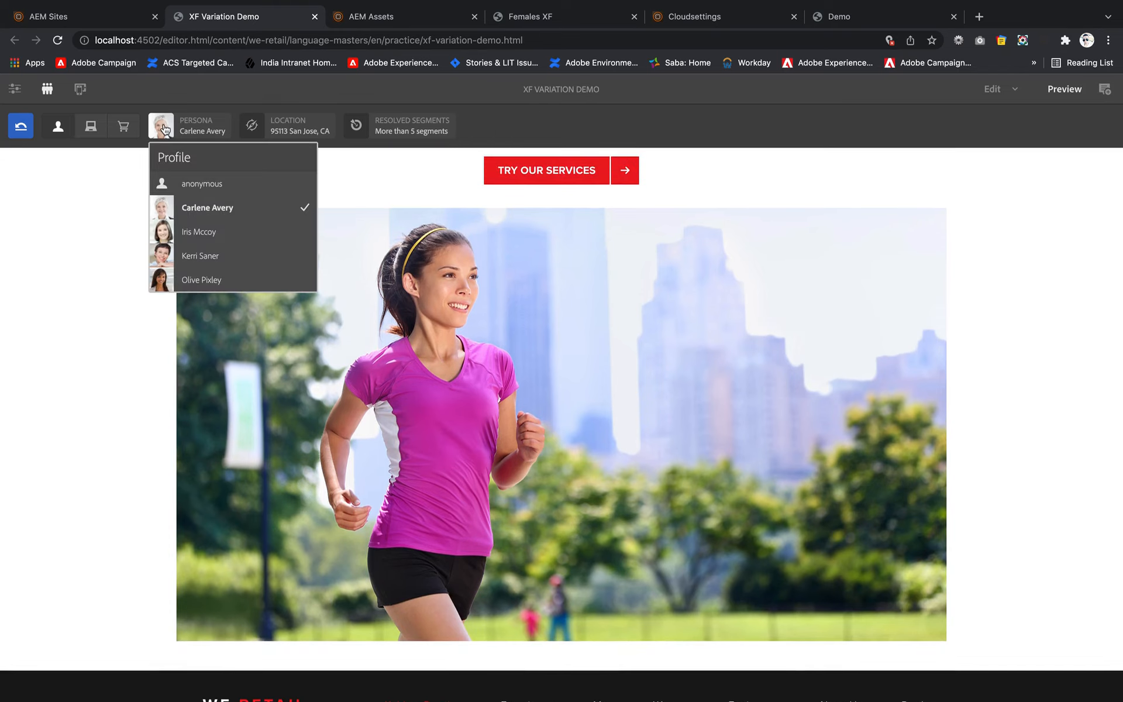
{"action": "left_click", "coordinate": [166, 228]}
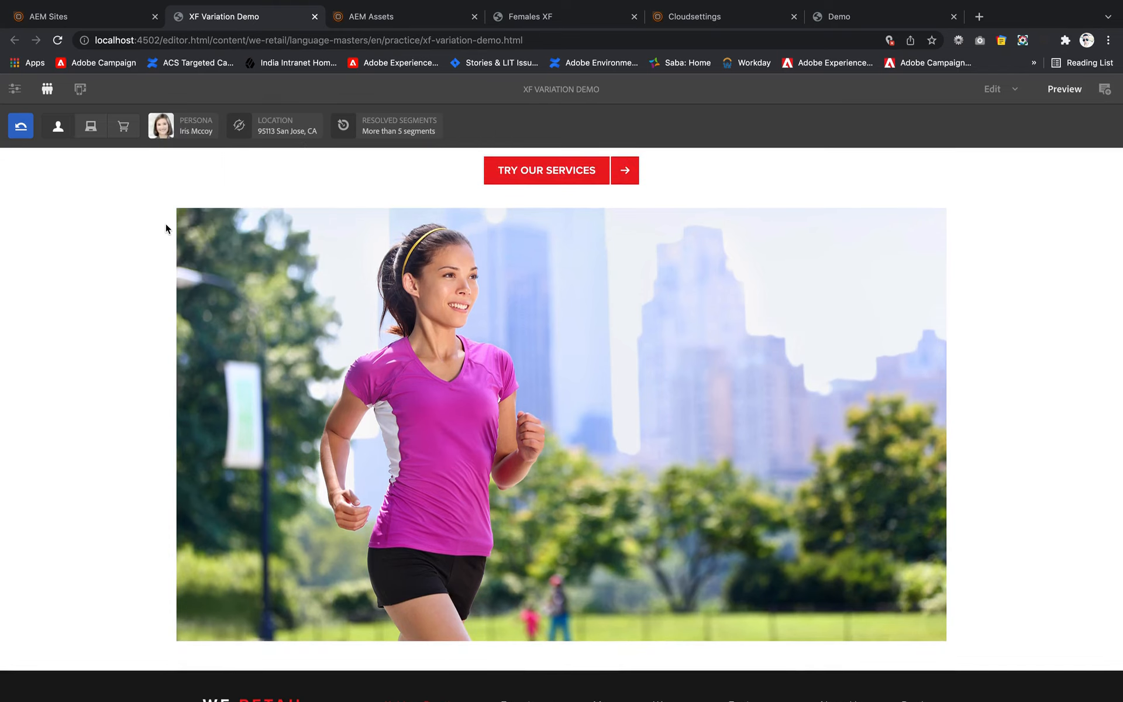
- Switch the ContextHub persona to the last profile in the list and examine the experience fragment variation below Try Our Services
{"action": "left_click", "coordinate": [166, 131]}
{"action": "scroll", "coordinate": [178, 224], "scroll_direction": "down", "scroll_amount": 3}
{"action": "left_click", "coordinate": [158, 279]}
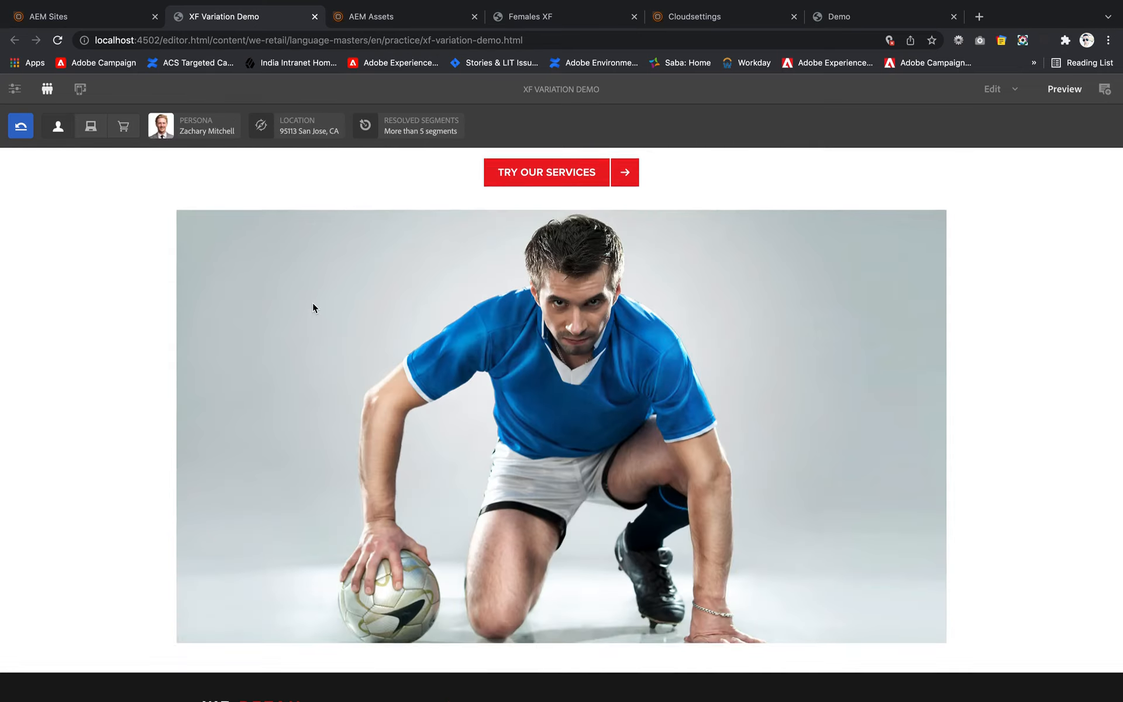
{"action": "scroll", "coordinate": [312, 303], "scroll_direction": "up", "scroll_amount": 6}
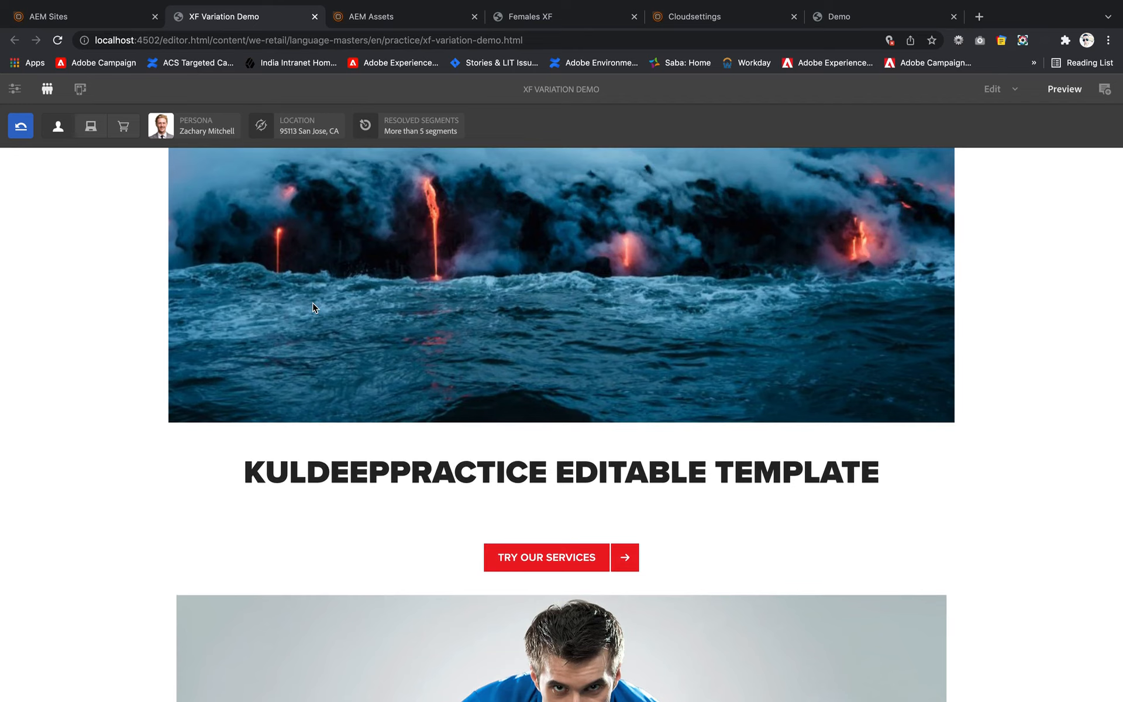
{"action": "scroll", "coordinate": [312, 303], "scroll_direction": "up", "scroll_amount": 5}
{"action": "scroll", "coordinate": [312, 303], "scroll_direction": "down", "scroll_amount": 4}
{"action": "scroll", "coordinate": [314, 307], "scroll_direction": "down", "scroll_amount": 7}
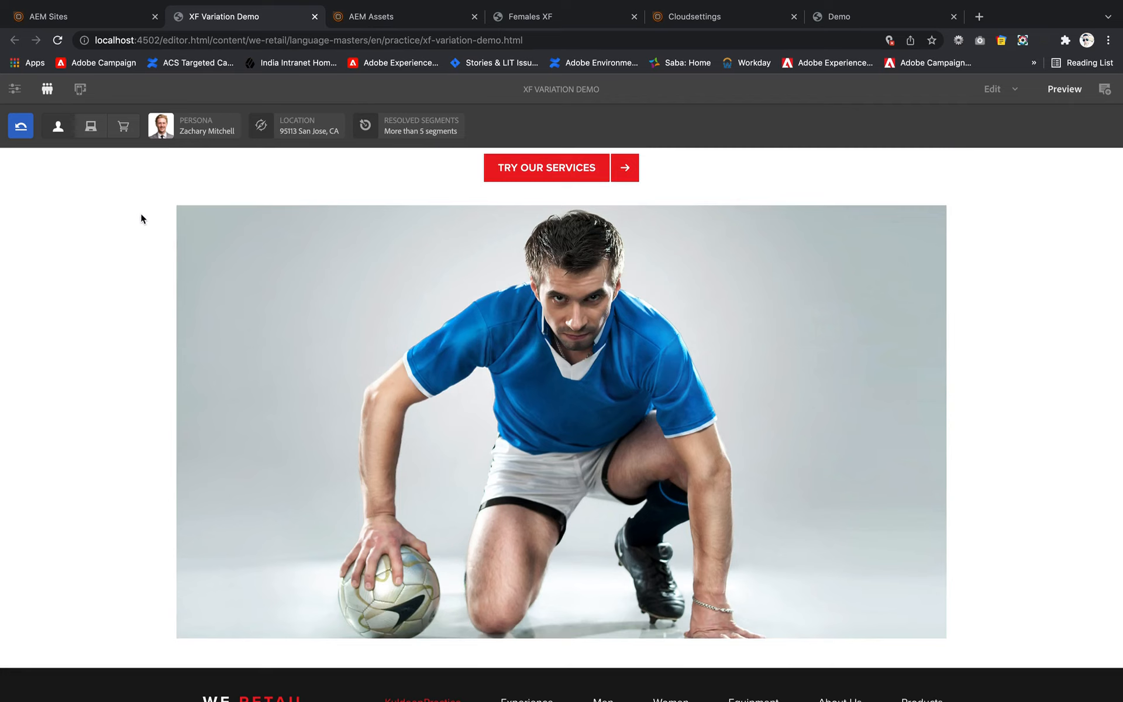
- Switch the ContextHub persona back to anonymous to check the default experience fragment
{"action": "scroll", "coordinate": [141, 215], "scroll_direction": "up", "scroll_amount": 3}
{"action": "left_click", "coordinate": [160, 138]}
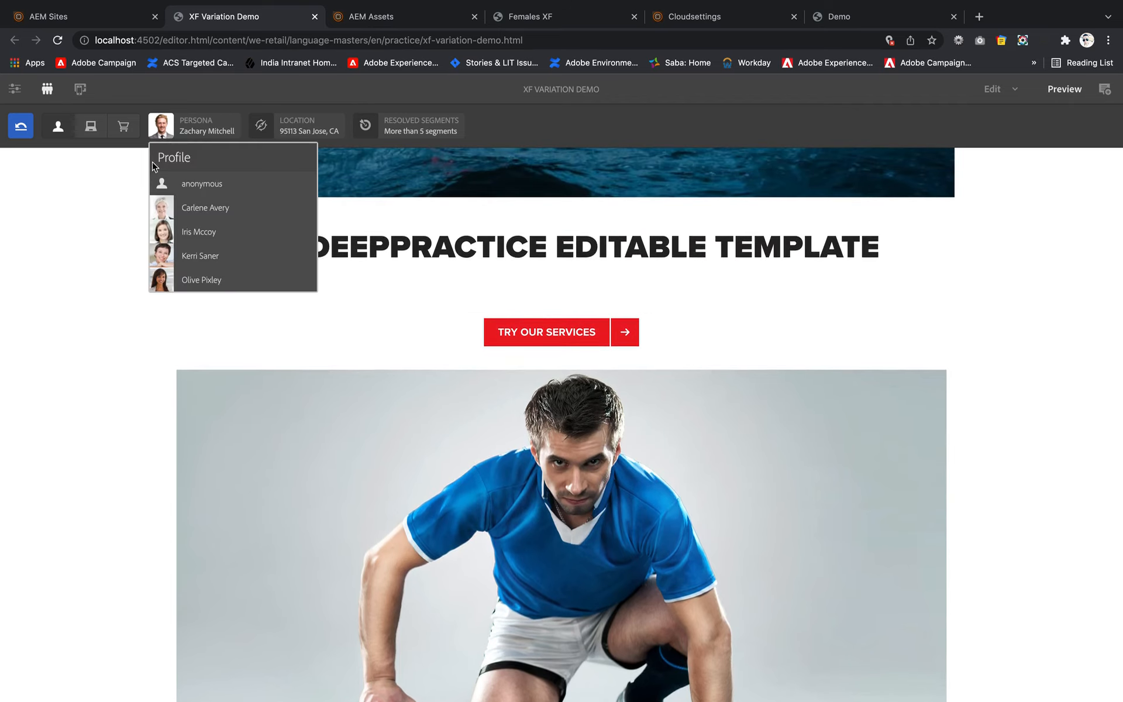
{"action": "left_click", "coordinate": [169, 185]}
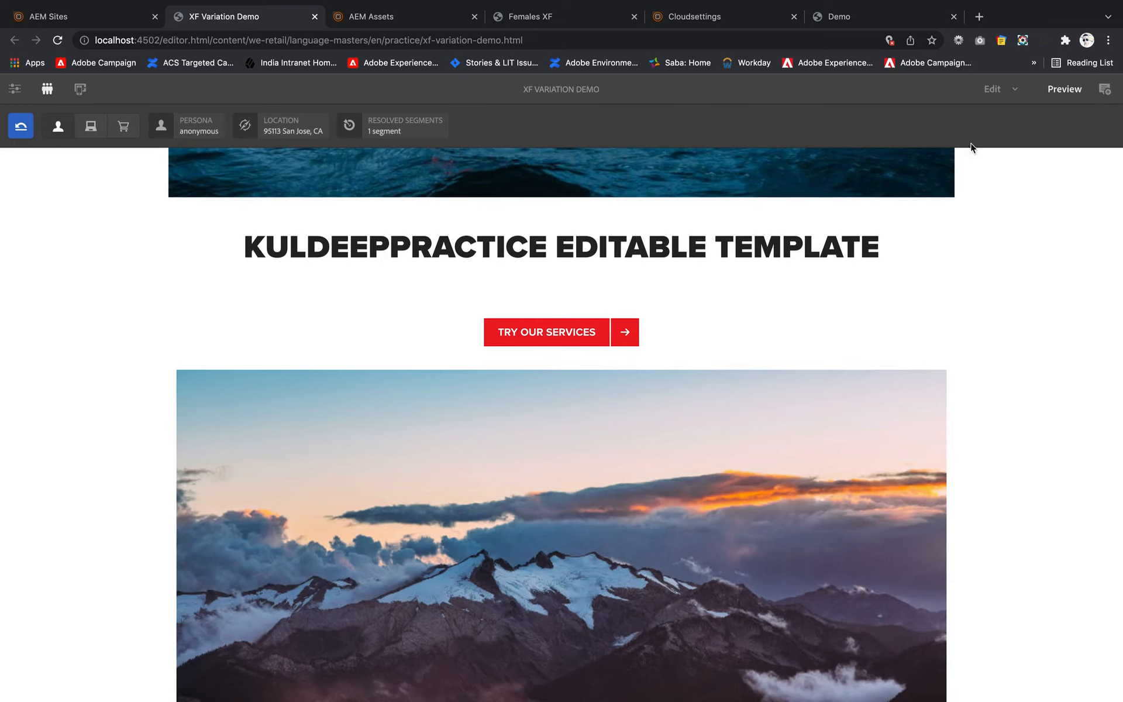
- Return to edit mode and review the engine options in the target component's settings, keeping ContextHub selected
{"action": "left_click", "coordinate": [1013, 88]}
{"action": "left_click", "coordinate": [983, 120]}
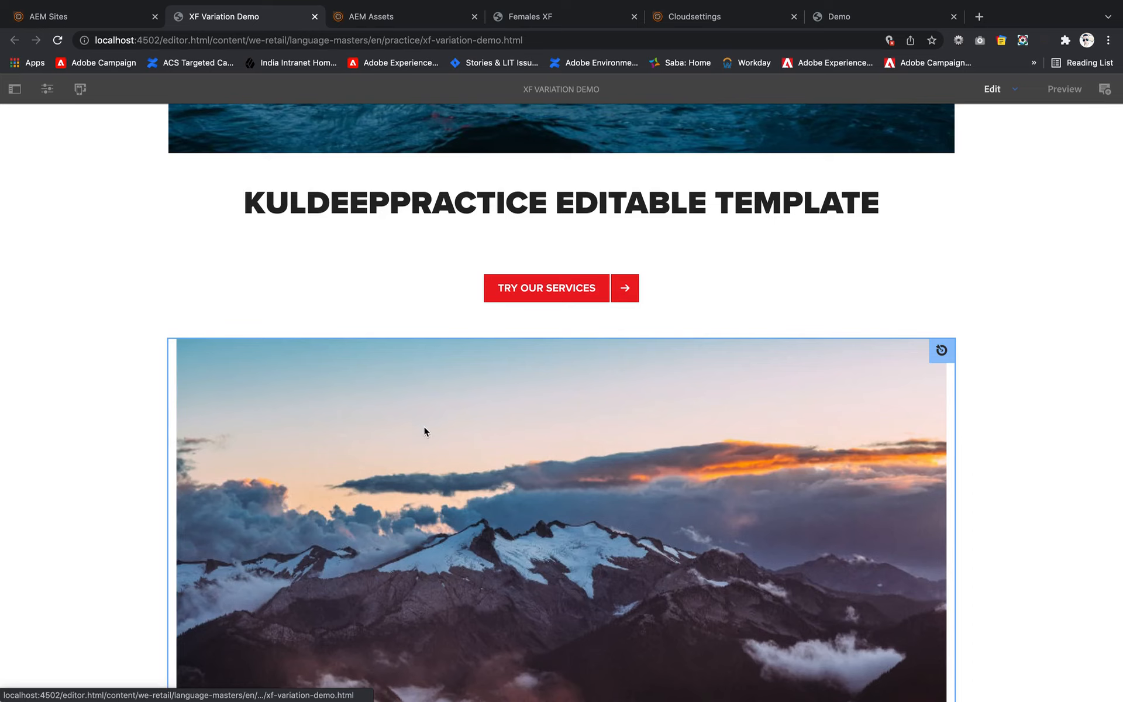
{"action": "left_click", "coordinate": [321, 377]}
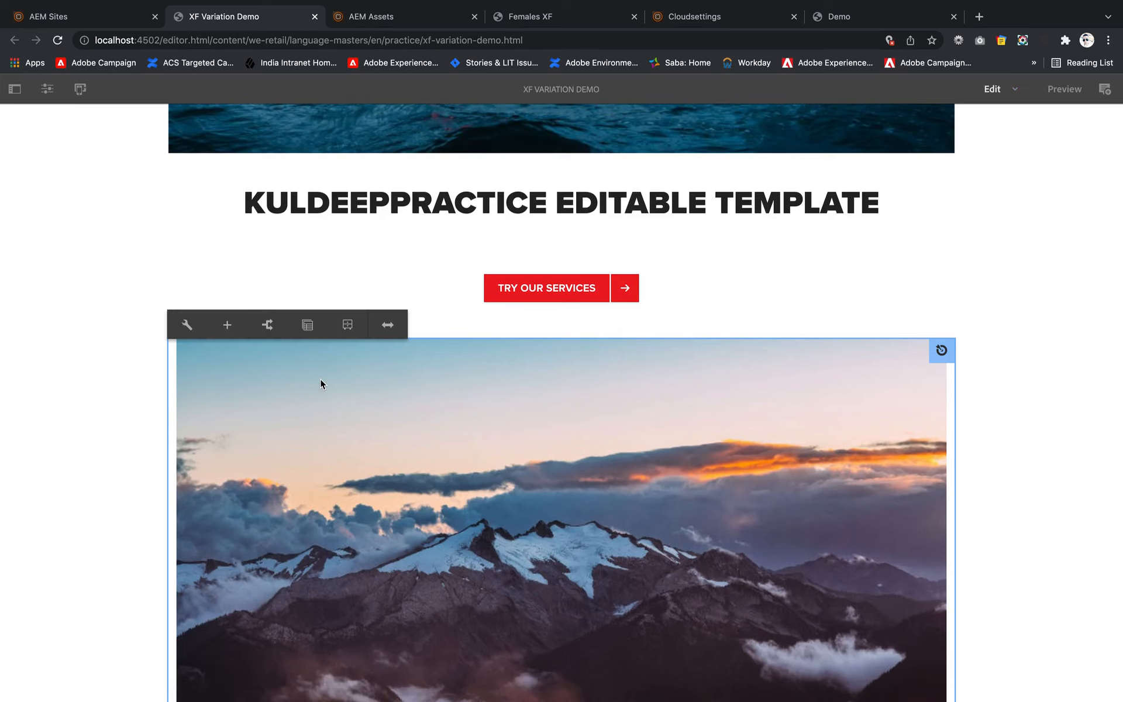
{"action": "left_click", "coordinate": [192, 322]}
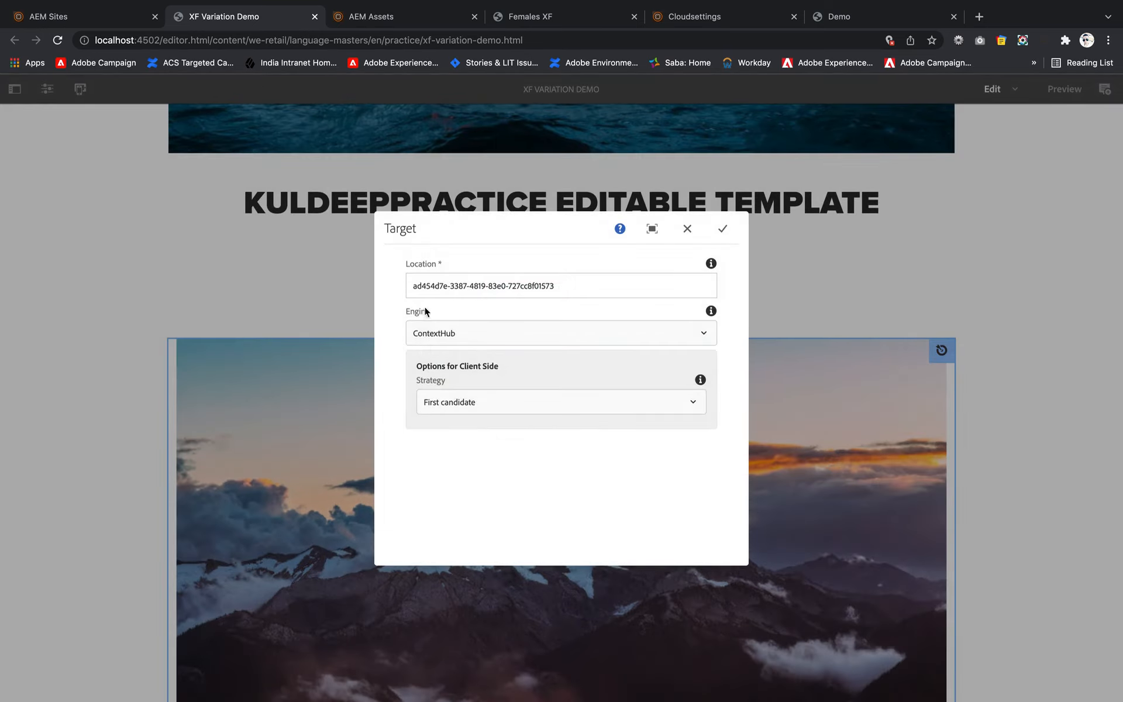
{"action": "left_click", "coordinate": [466, 341]}
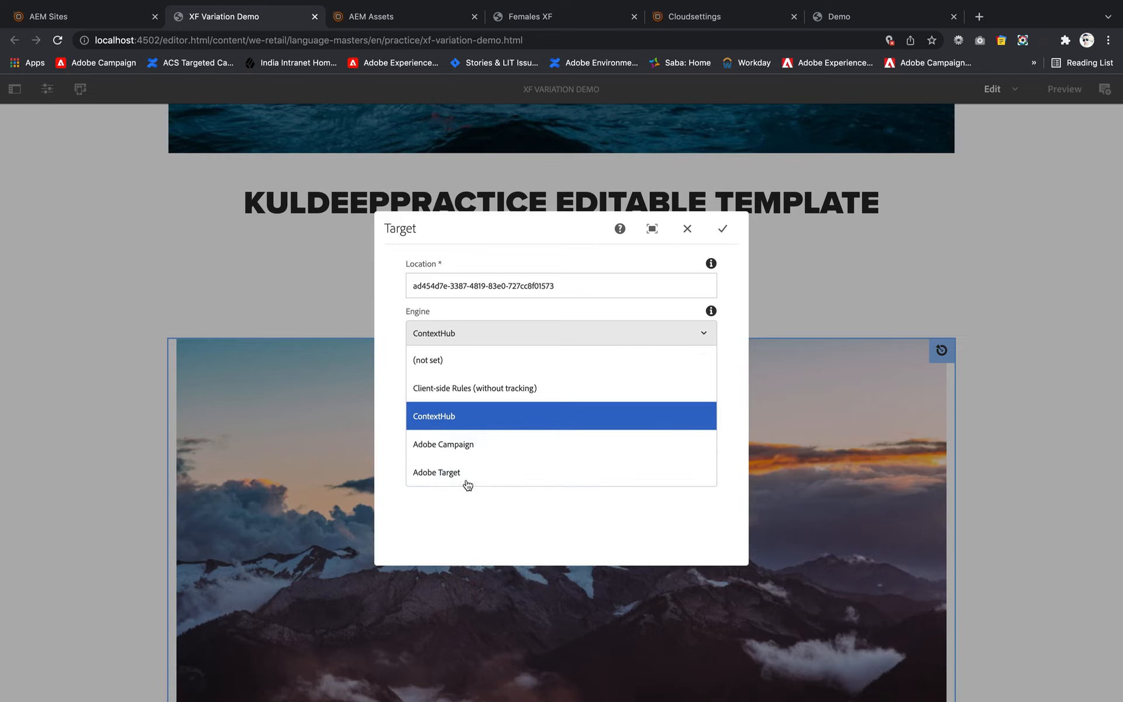
{"action": "left_click", "coordinate": [723, 229]}
{"action": "scroll", "coordinate": [264, 281], "scroll_direction": "up", "scroll_amount": 6}
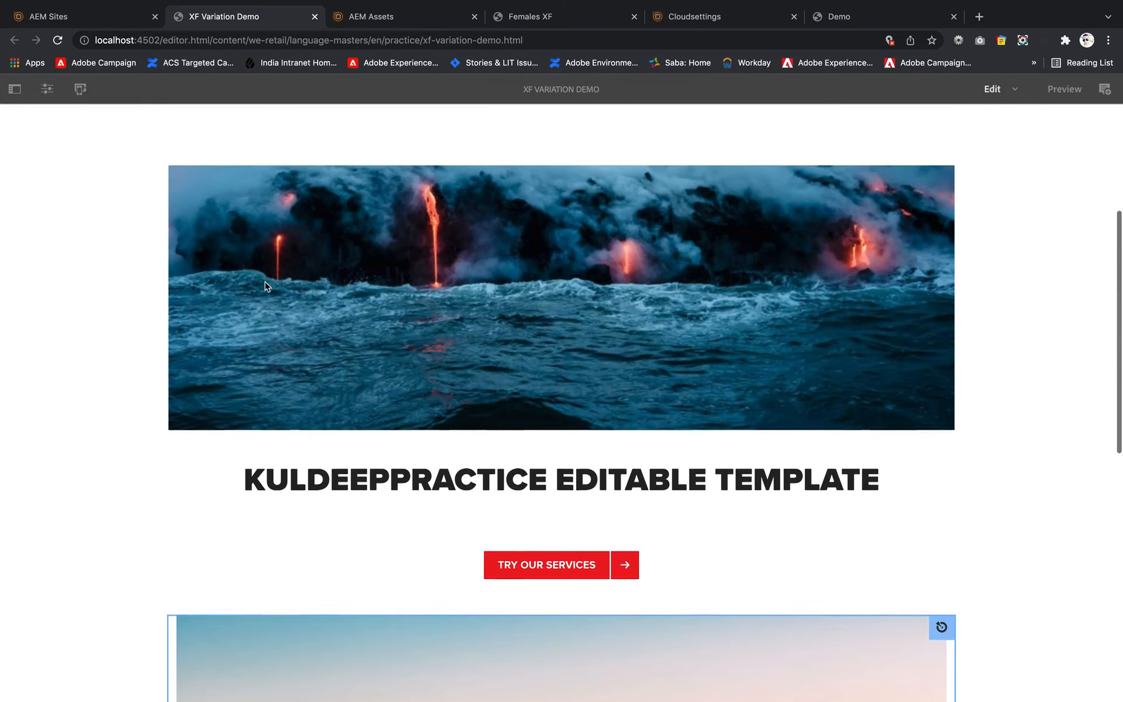
{"action": "scroll", "coordinate": [265, 285], "scroll_direction": "up", "scroll_amount": 1}
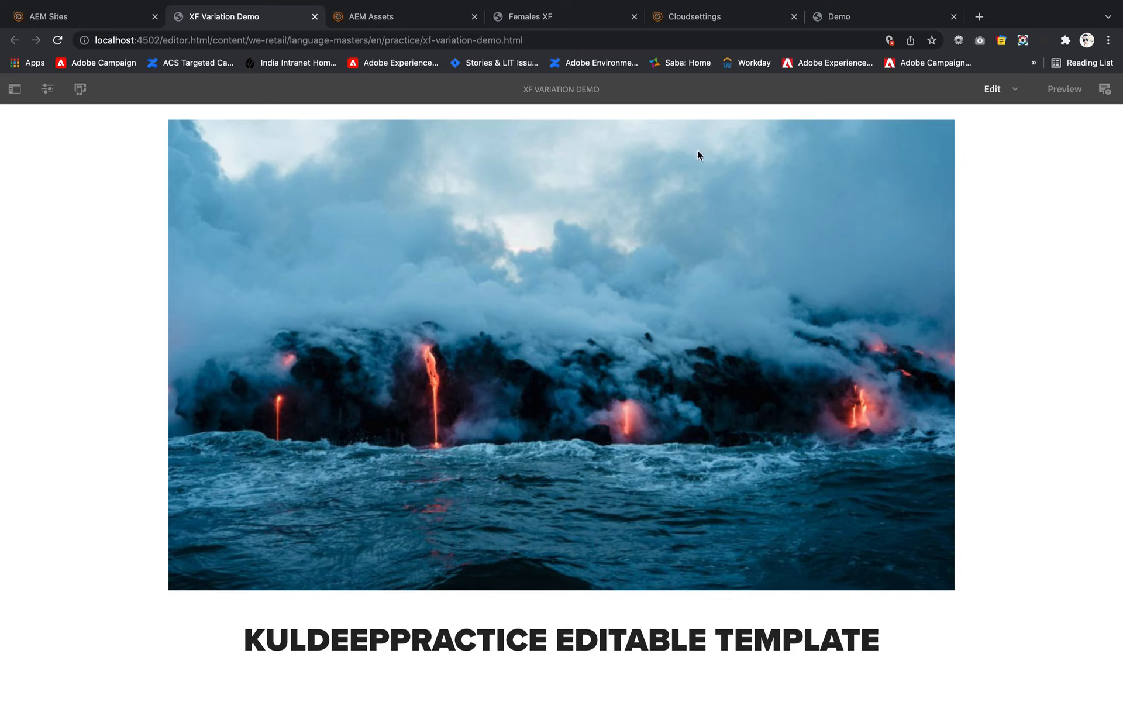
{"action": "mouse_move", "coordinate": [706, 3]}
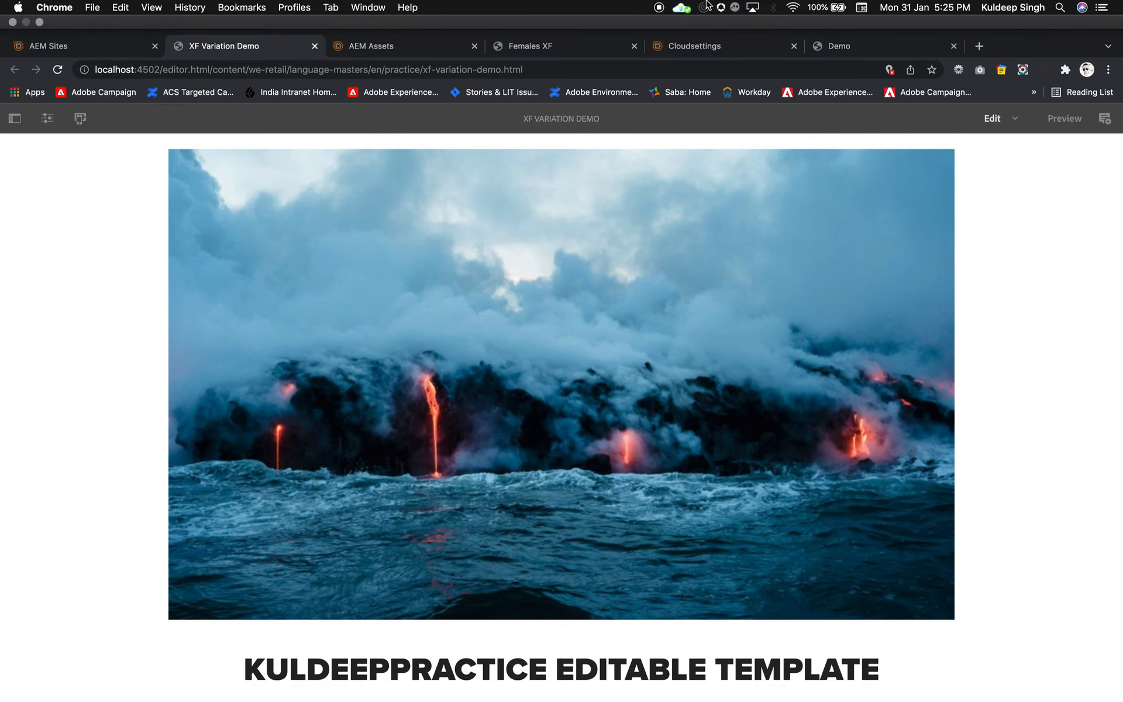